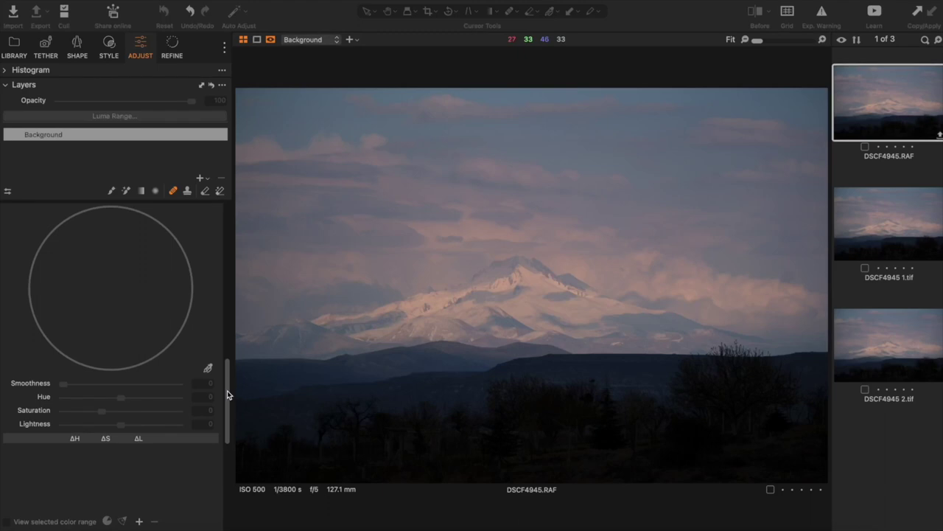
Open the raw mountain sunset photo DSCF4945.RAF in the Adjust tab viewer
mouse_move(227, 395)
mouse_down()
mouse_move(226, 315)
mouse_move(244, 186)
mouse_up()
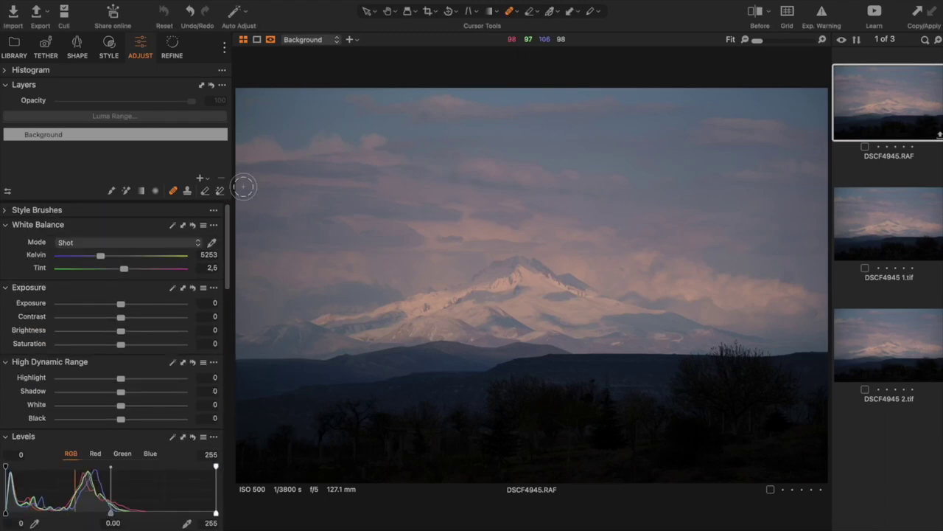
With the Pan tool active, drop Highlight to -100, testing then resetting Shadow to 0
click(388, 11)
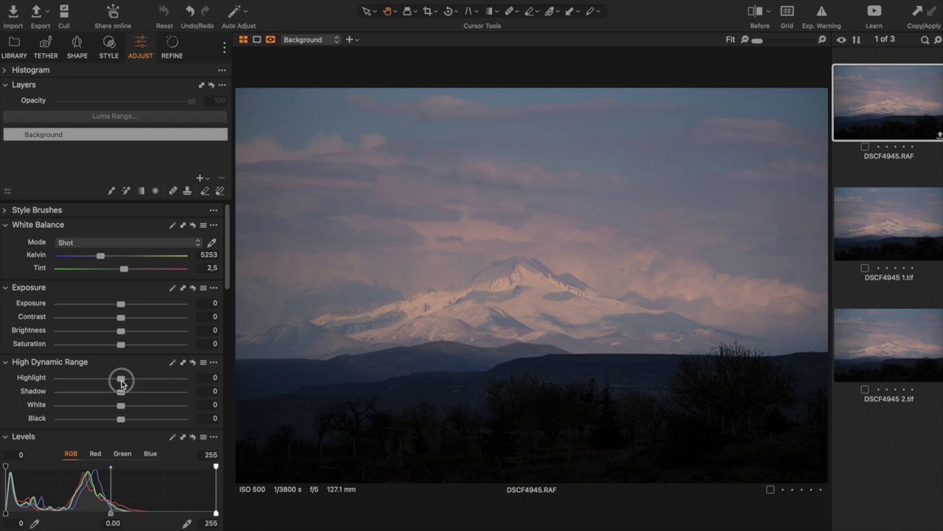
drag(122, 379, 22, 382)
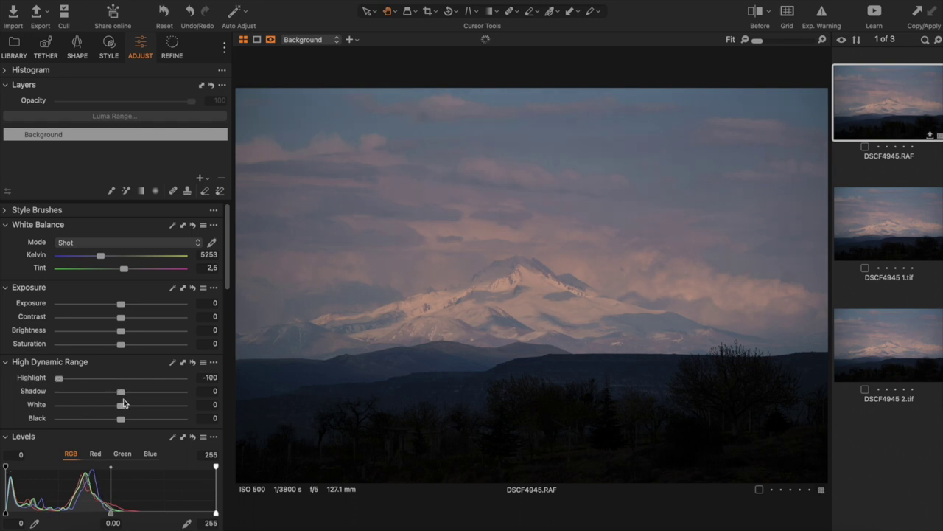
drag(120, 392, 228, 386)
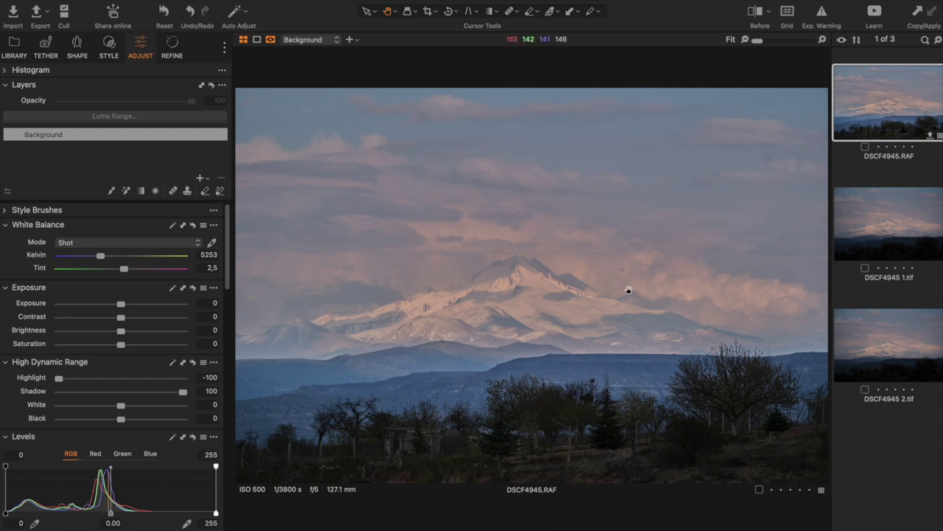
double_click(182, 392)
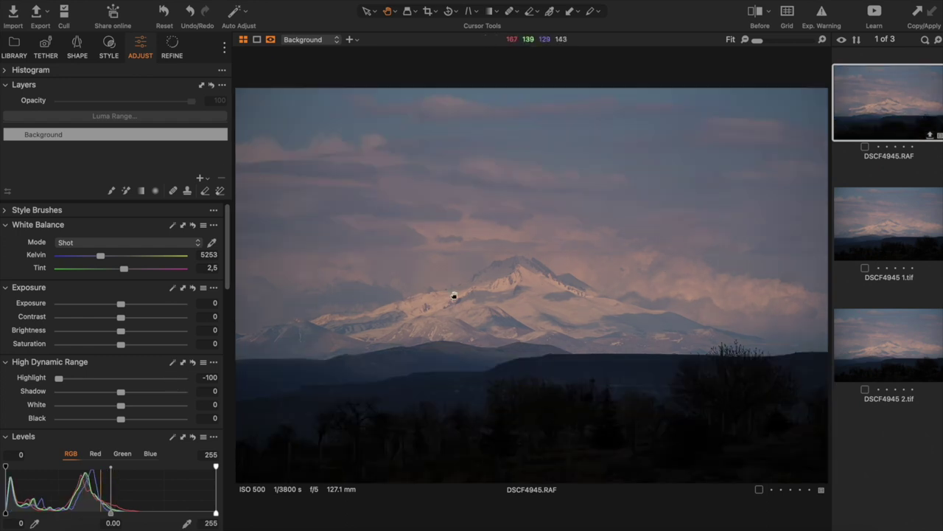
Raise Contrast to 24 and check the result at 100% zoom before fitting back
drag(121, 318, 150, 318)
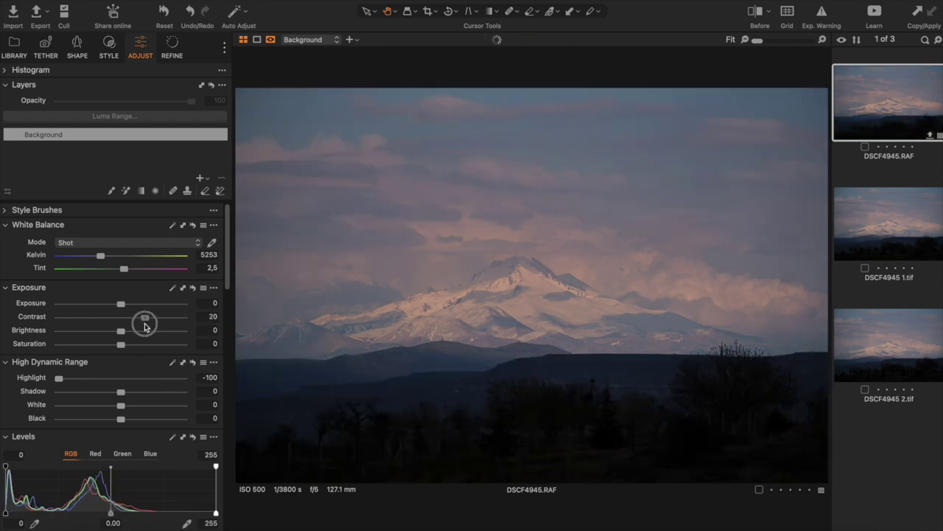
click(498, 289)
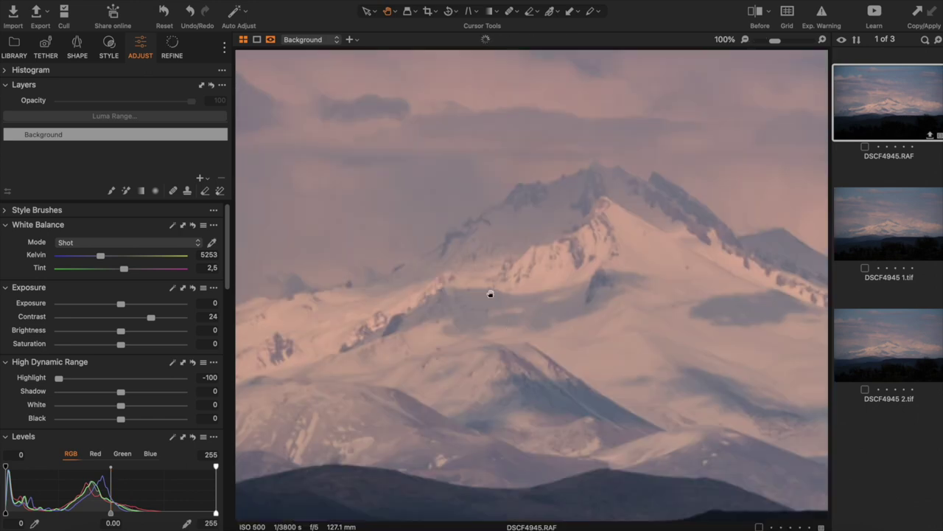
click(532, 263)
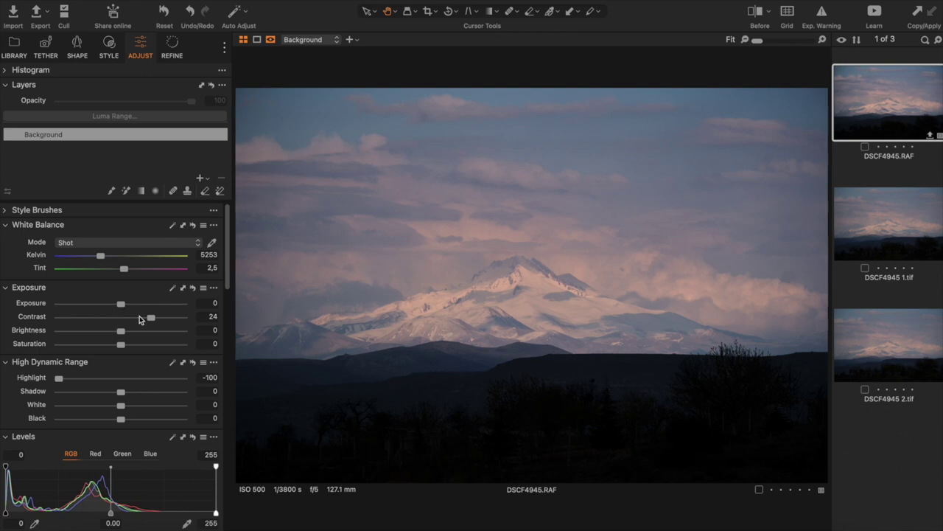
Reset Contrast, ease Highlight to -89, then settle Contrast at -24 after checking at 100%
double_click(151, 316)
drag(59, 381, 66, 381)
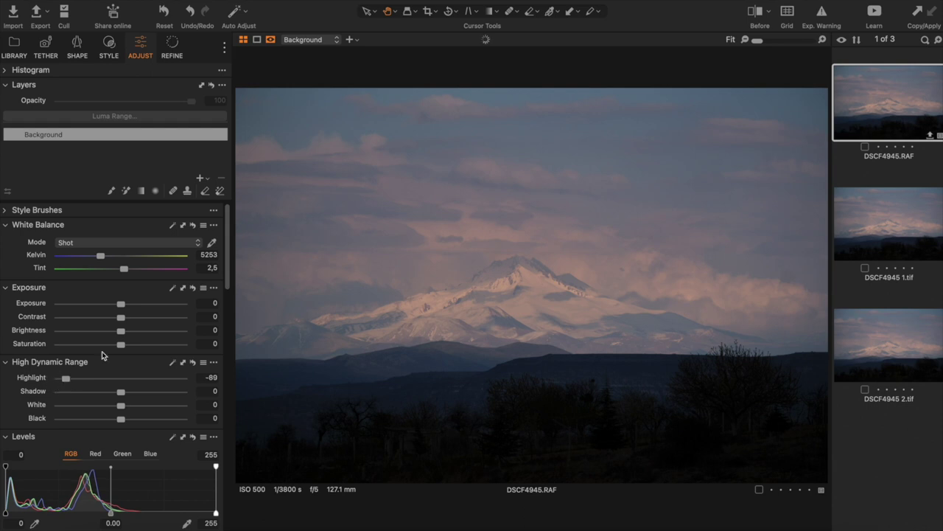
drag(123, 319, 105, 319)
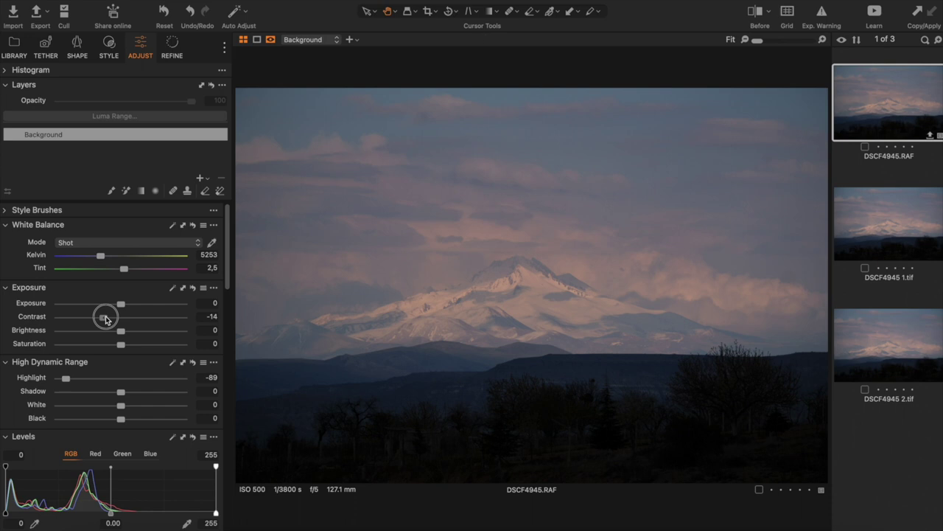
mouse_move(105, 315)
mouse_down()
mouse_move(127, 319)
mouse_move(95, 320)
mouse_up()
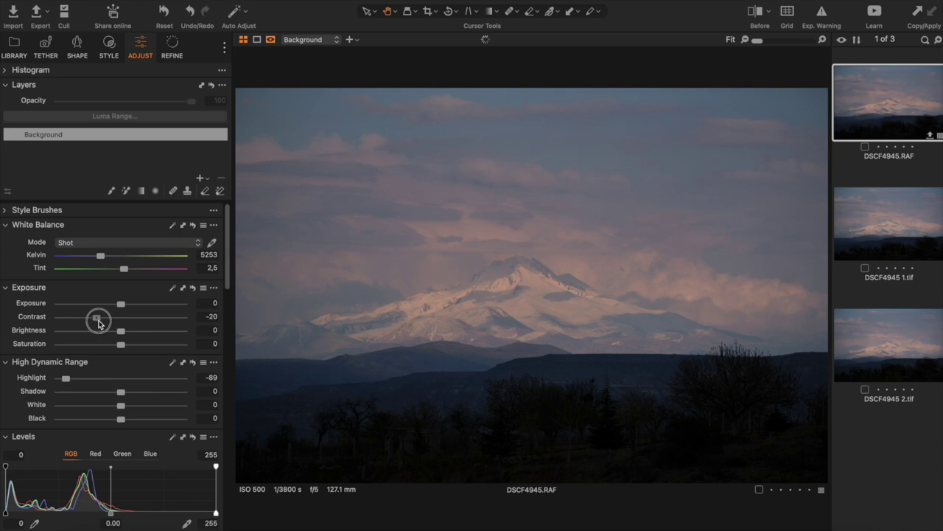
click(475, 296)
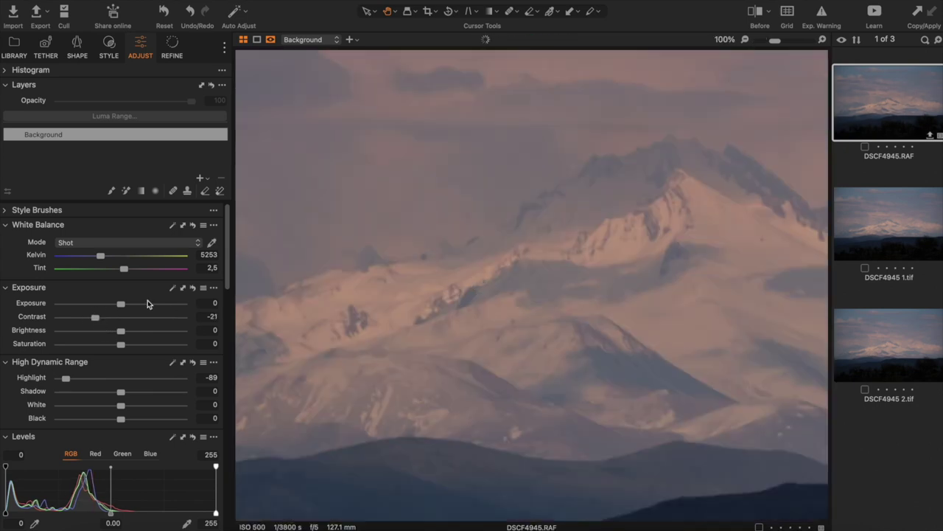
drag(94, 318, 69, 319)
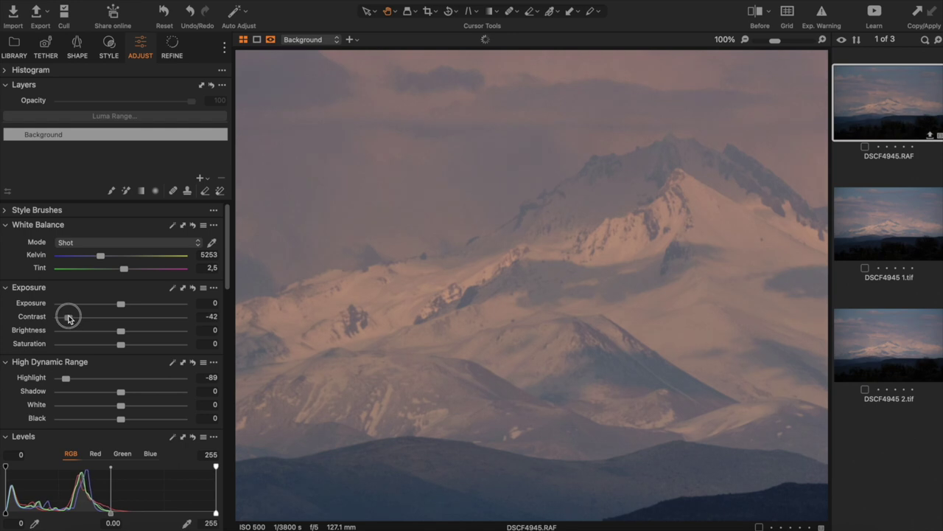
mouse_move(69, 318)
mouse_down()
mouse_move(174, 327)
mouse_move(90, 319)
mouse_up()
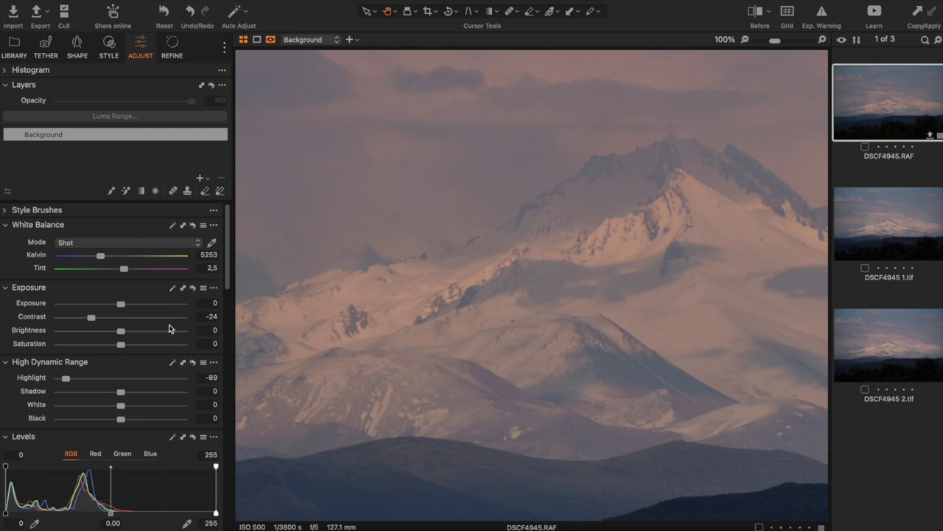
click(619, 265)
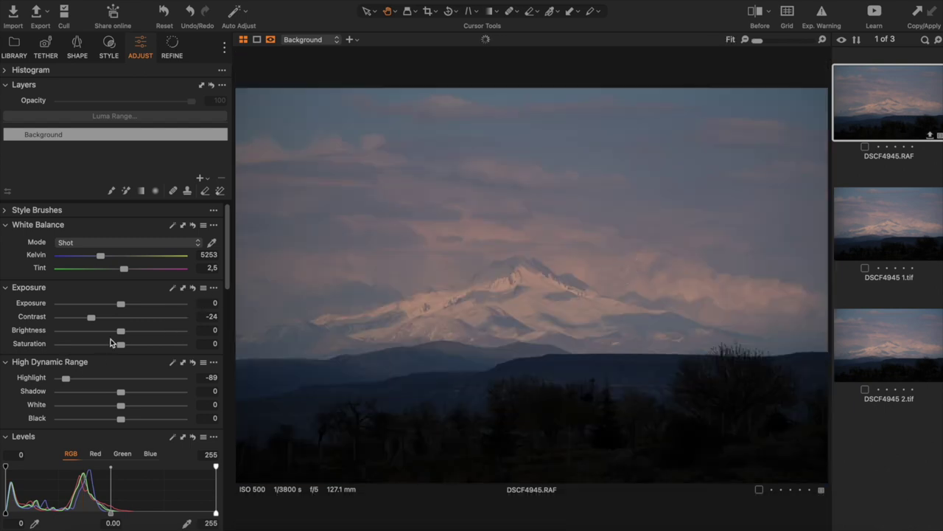
Set Brightness -10, White -62, Shadow 40 and Black 40 to open up the dark trees
drag(120, 331, 106, 332)
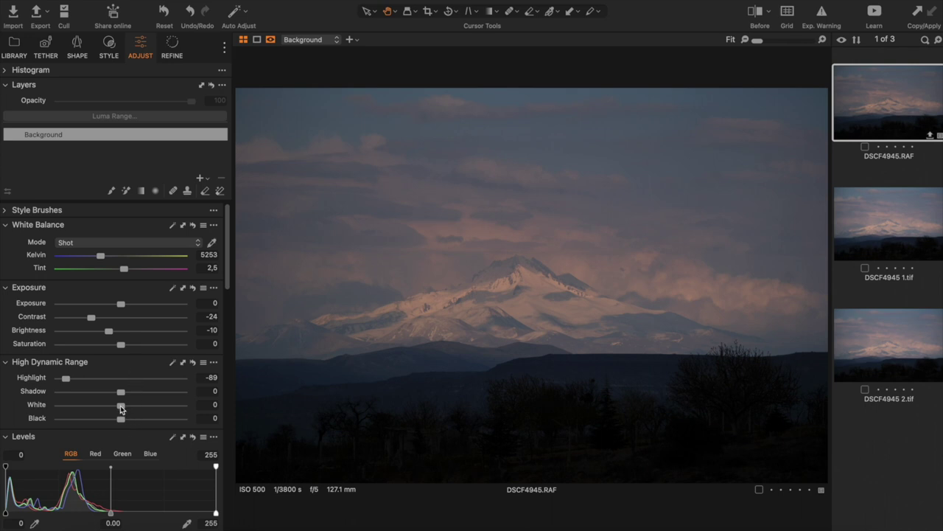
mouse_move(120, 405)
mouse_down()
mouse_move(83, 402)
mouse_move(157, 400)
mouse_up()
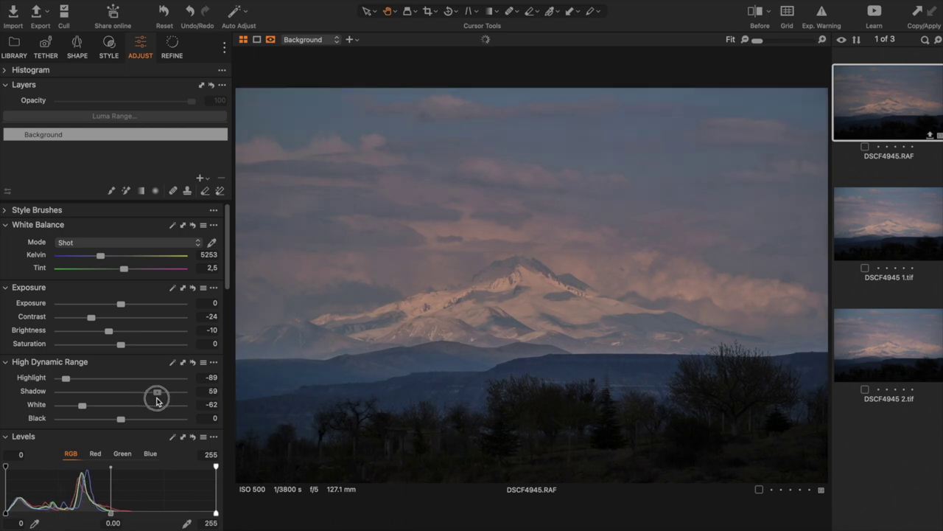
drag(157, 400, 148, 420)
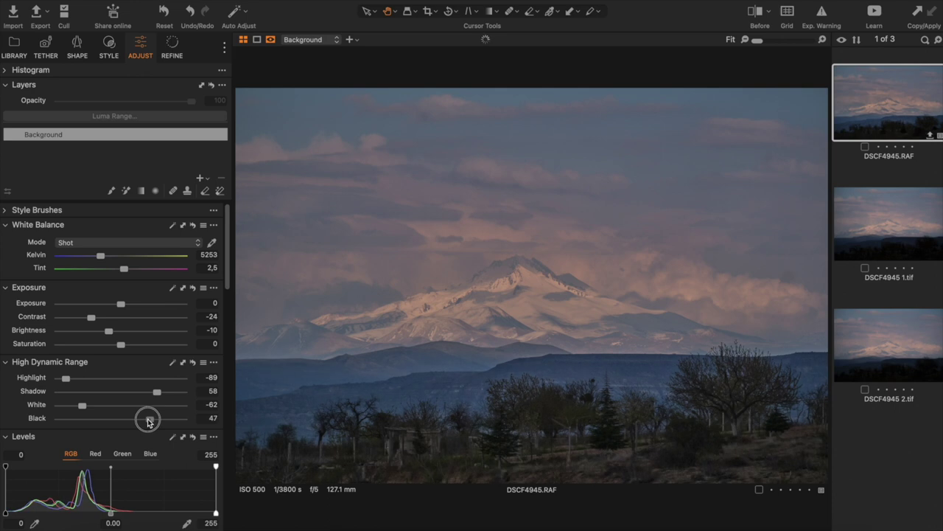
drag(149, 421, 147, 392)
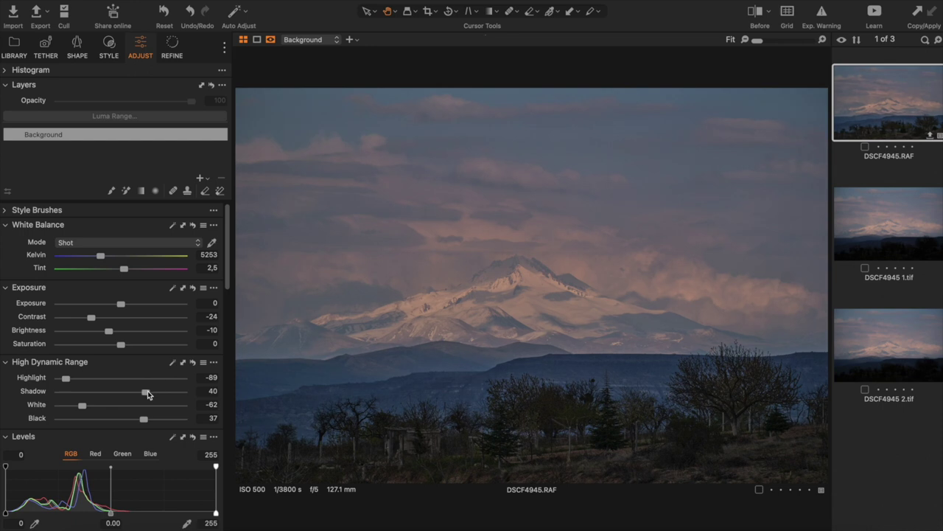
drag(144, 422, 146, 423)
Lower Clarity and Structure to -20 each, then raise Exposure to 1
drag(228, 266, 223, 336)
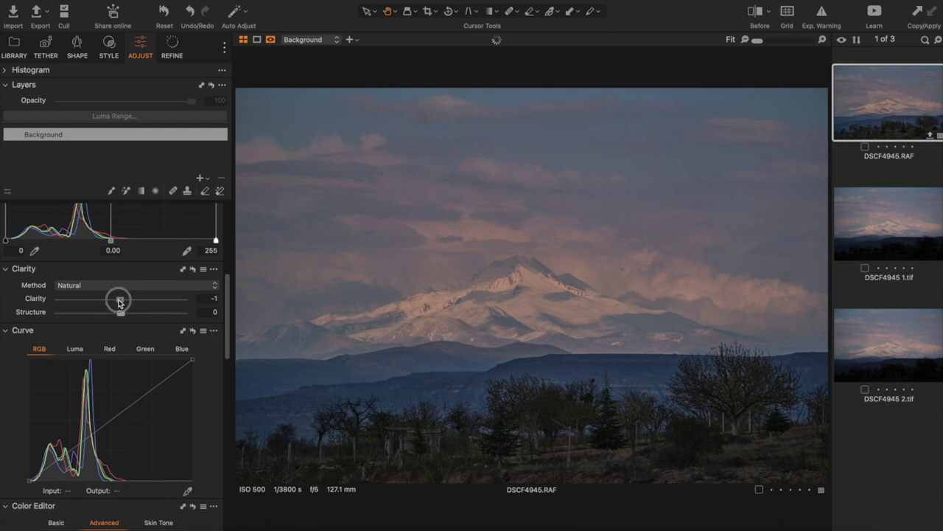
mouse_move(118, 302)
mouse_down()
mouse_move(108, 300)
mouse_move(113, 316)
mouse_up()
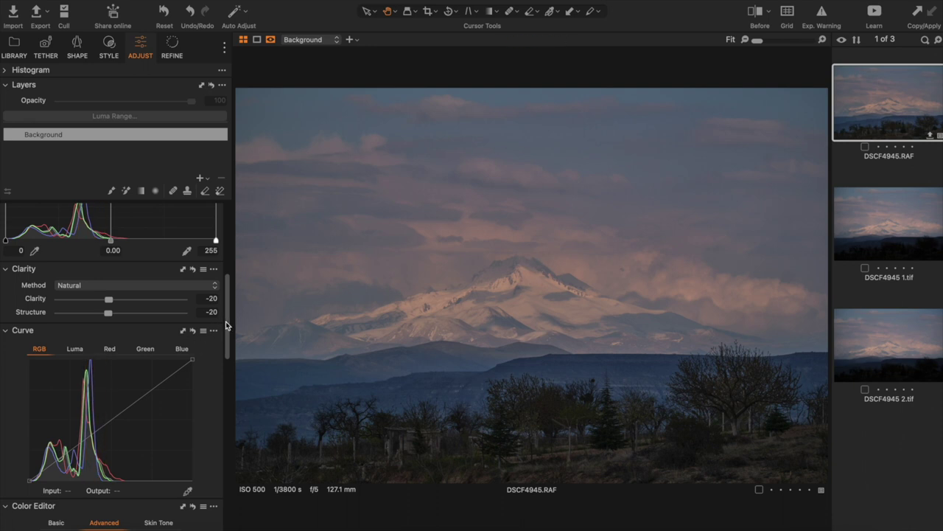
drag(226, 325, 225, 246)
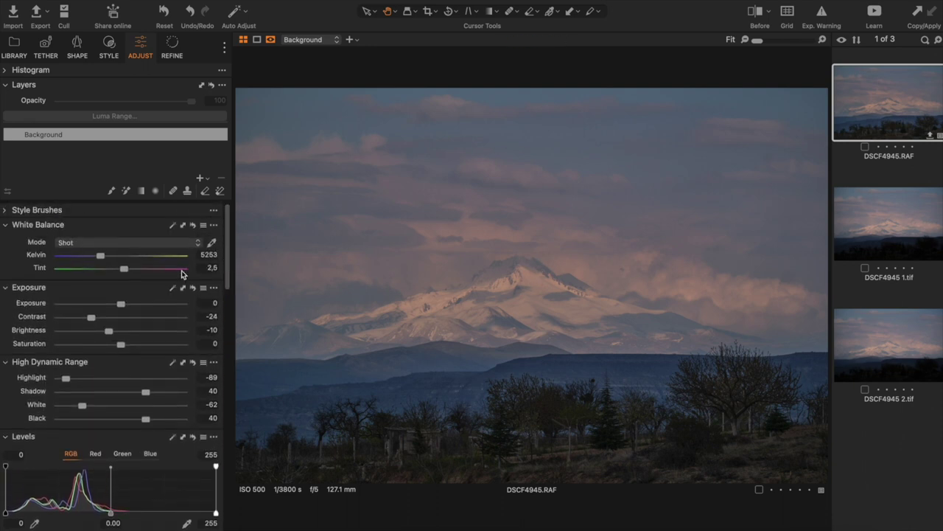
click(123, 306)
drag(124, 308, 137, 310)
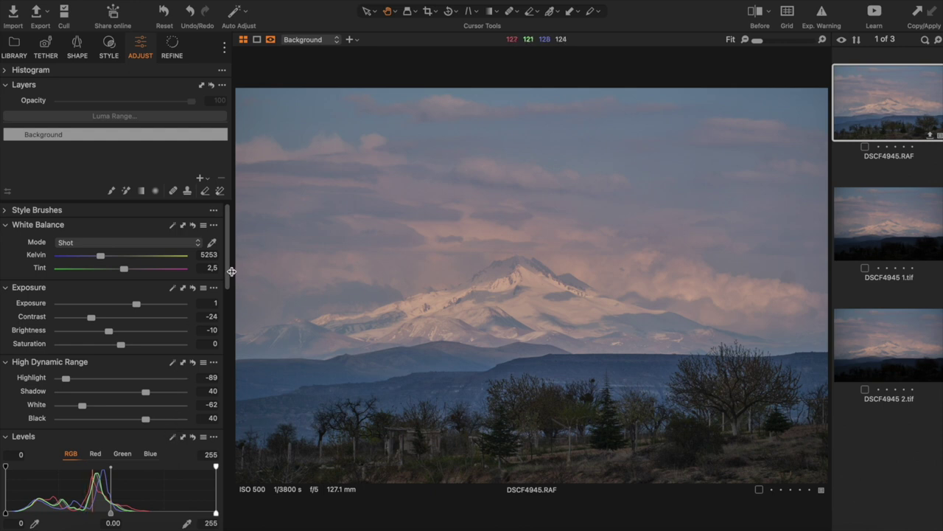
drag(229, 271, 223, 308)
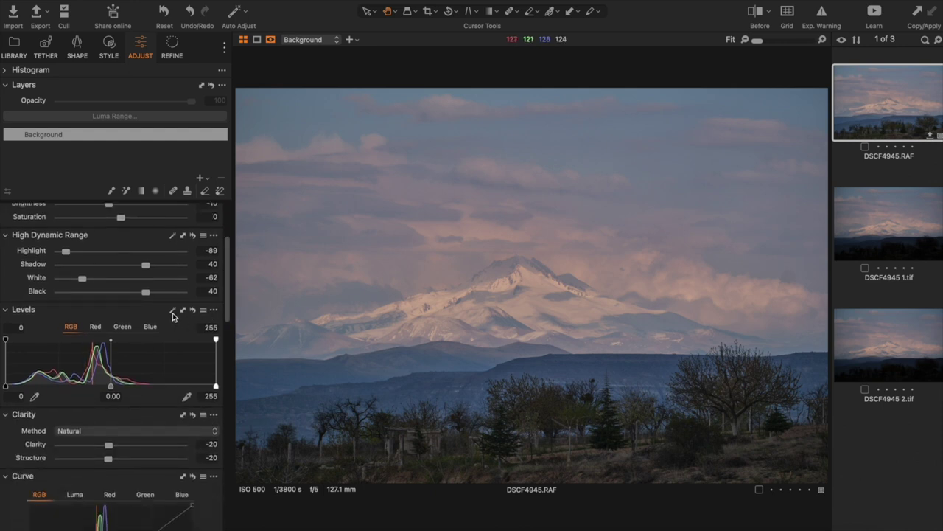
click(172, 310)
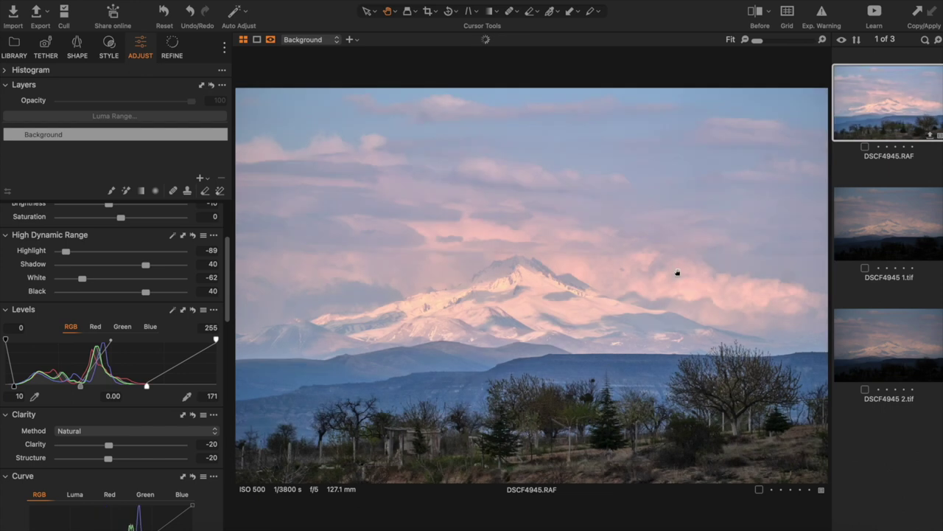
click(512, 283)
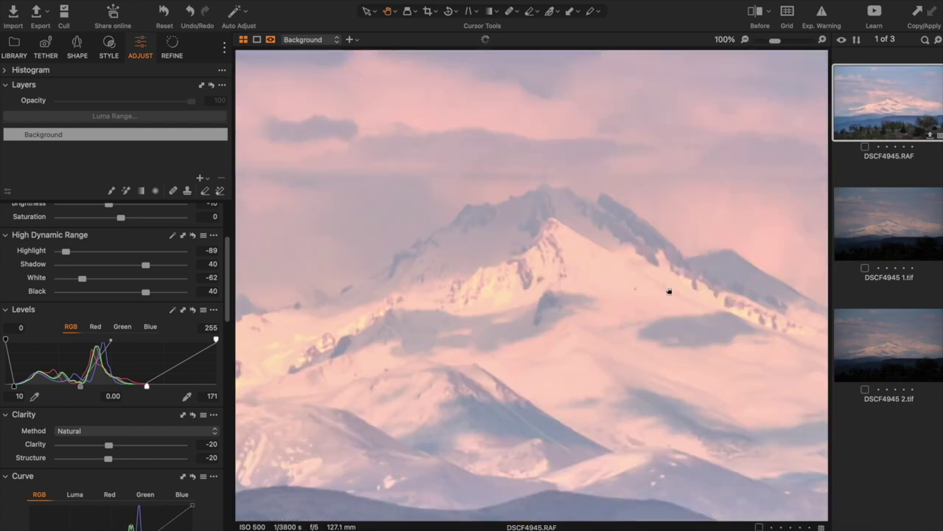
click(193, 310)
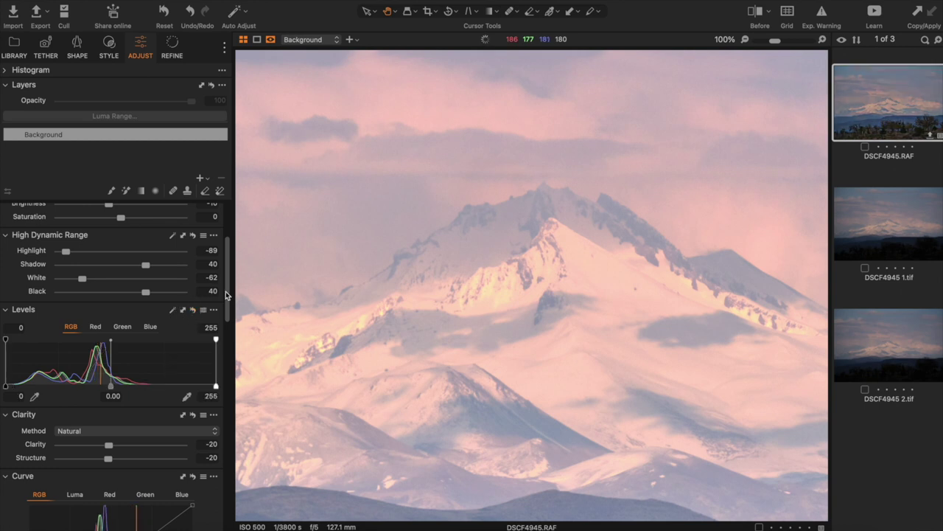
drag(227, 296, 226, 274)
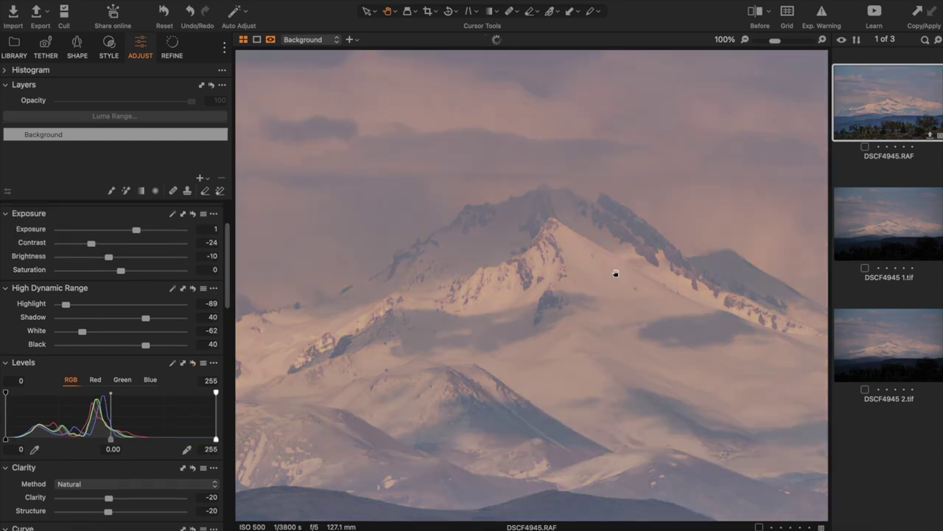
click(535, 282)
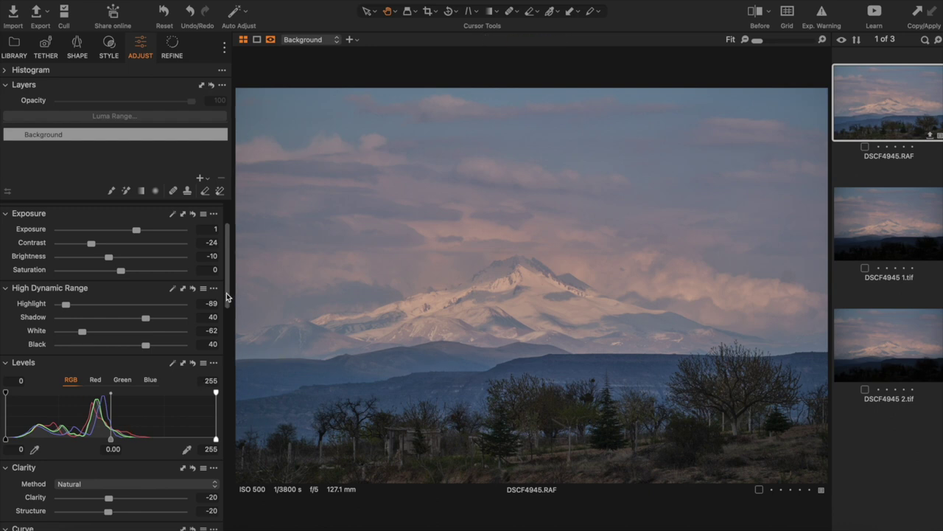
drag(228, 296, 224, 392)
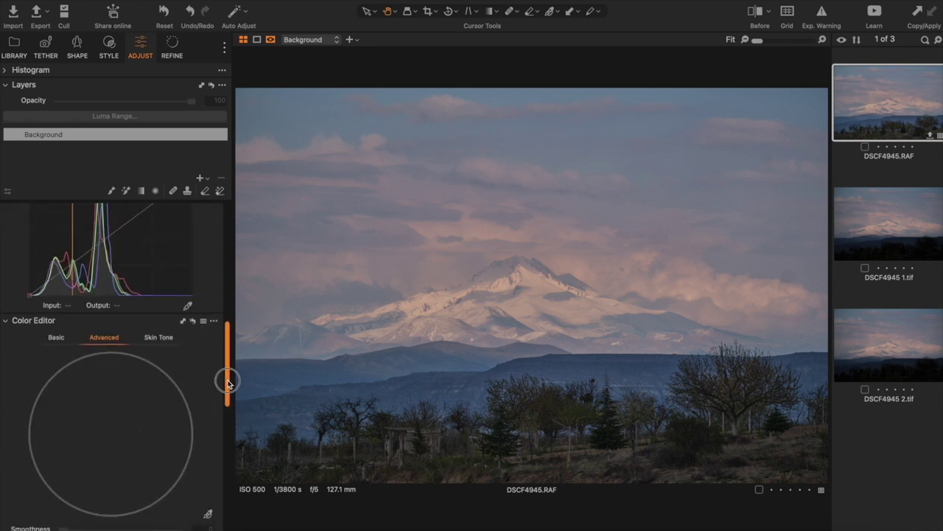
Pick a colour range from the photo in Color Editor Advanced, leaving its hue at 0
drag(228, 381, 223, 411)
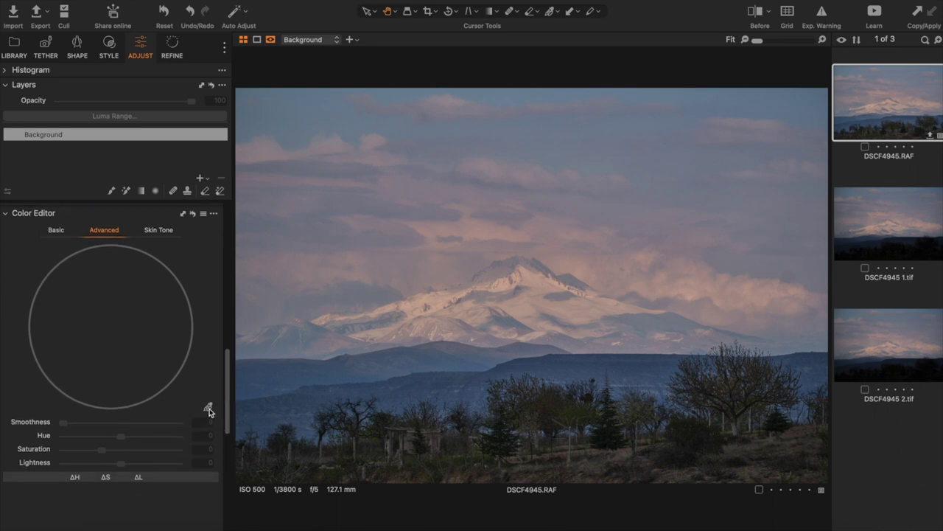
click(208, 409)
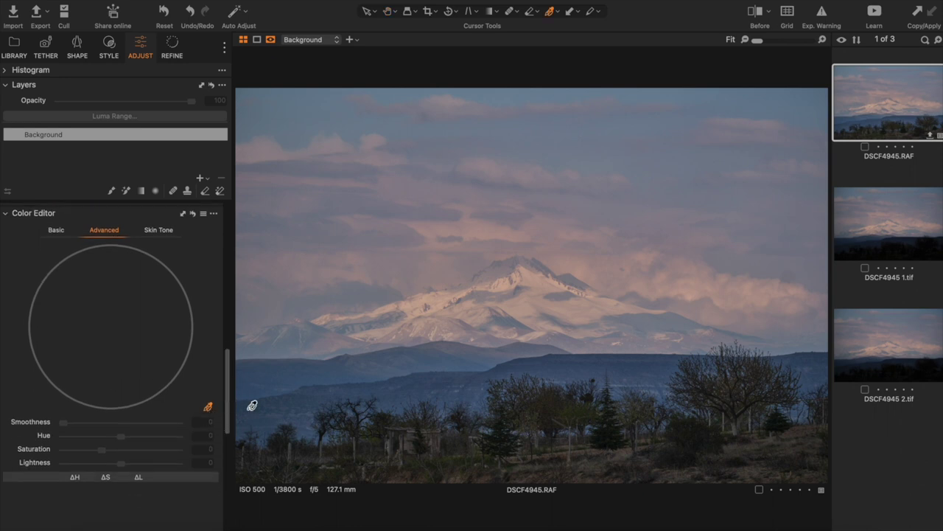
click(729, 96)
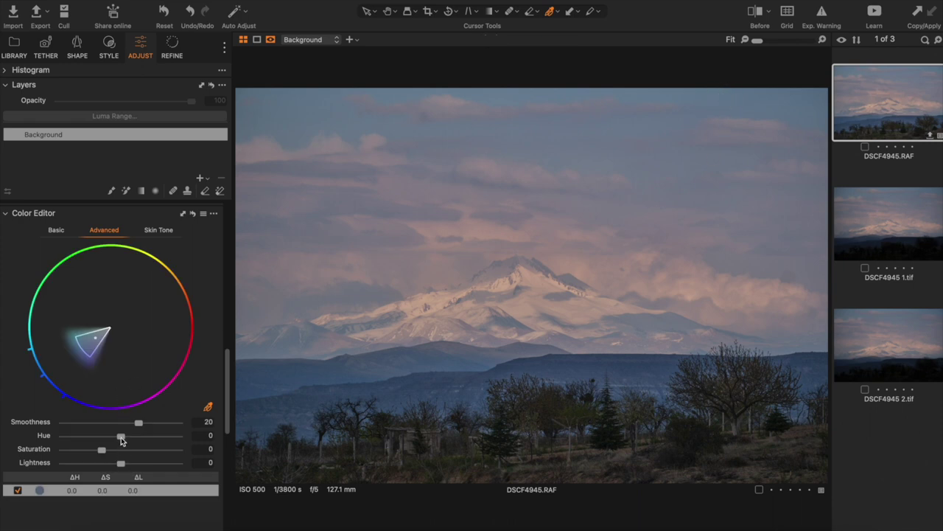
drag(126, 440, 138, 439)
double_click(138, 436)
drag(227, 405, 255, 225)
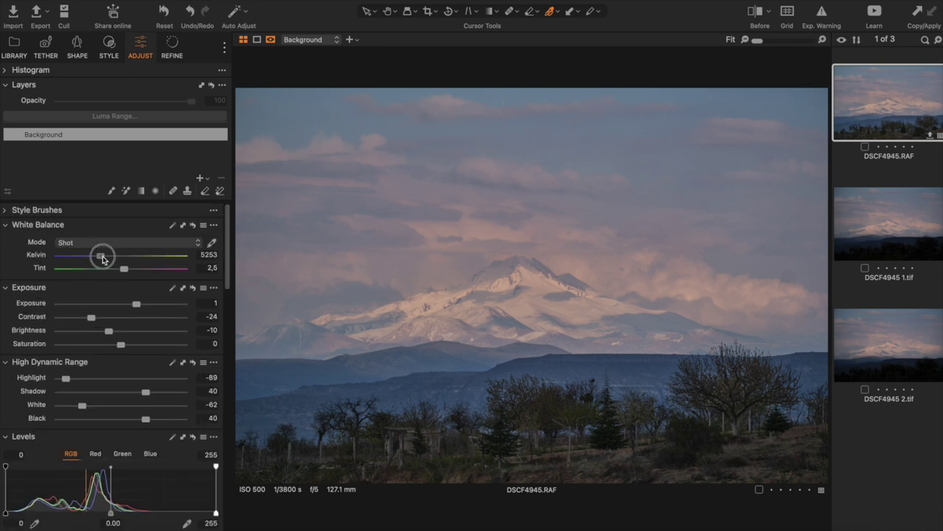
Set White Balance to 5599 K with tint 4 and shift the sampled range's hue to 8.7
drag(102, 258, 105, 260)
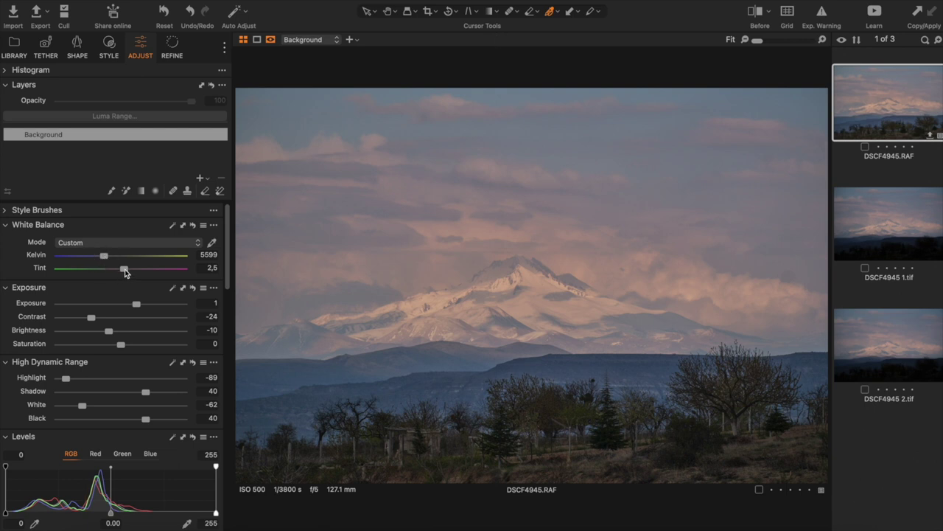
drag(125, 271, 127, 273)
click(226, 273)
drag(225, 273, 226, 431)
drag(121, 392, 139, 392)
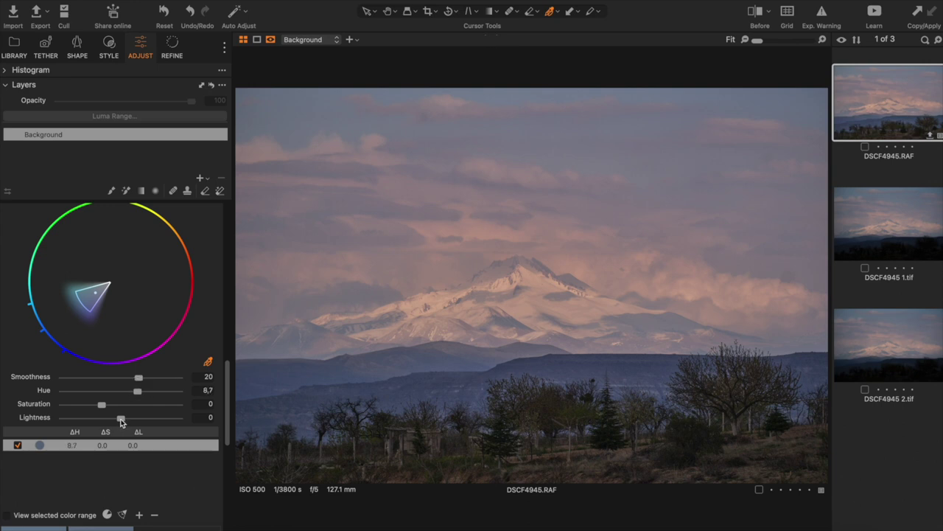
Darken the first sampled colour range to lightness -30.4
click(122, 421)
mouse_move(122, 421)
mouse_down()
mouse_move(94, 420)
mouse_move(103, 420)
mouse_up()
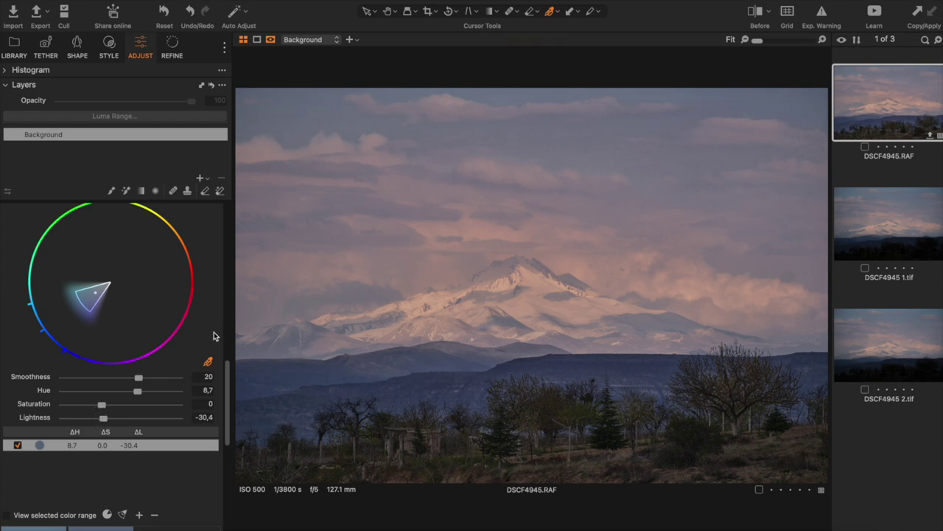
mouse_move(227, 388)
mouse_down()
mouse_move(243, 257)
mouse_move(238, 358)
mouse_up()
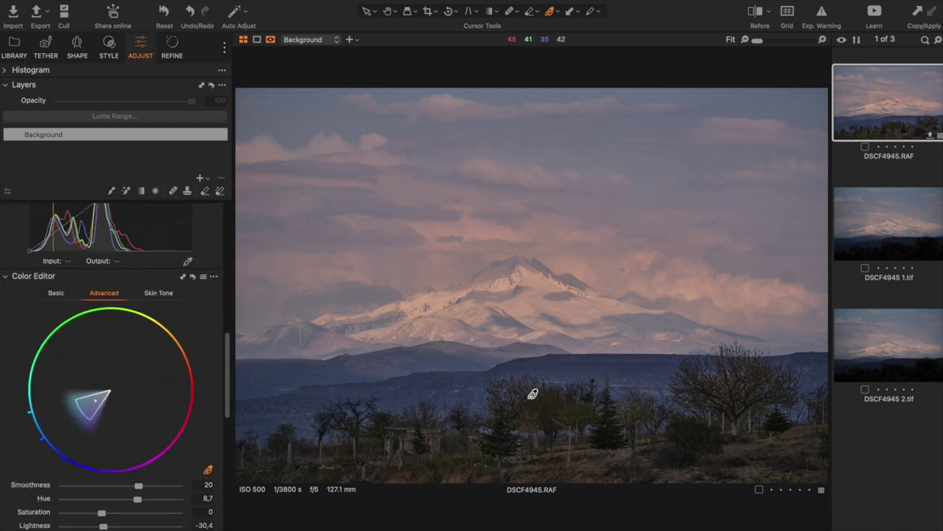
Sample a second colour range from the trees and darken its lightness to about -27
click(560, 394)
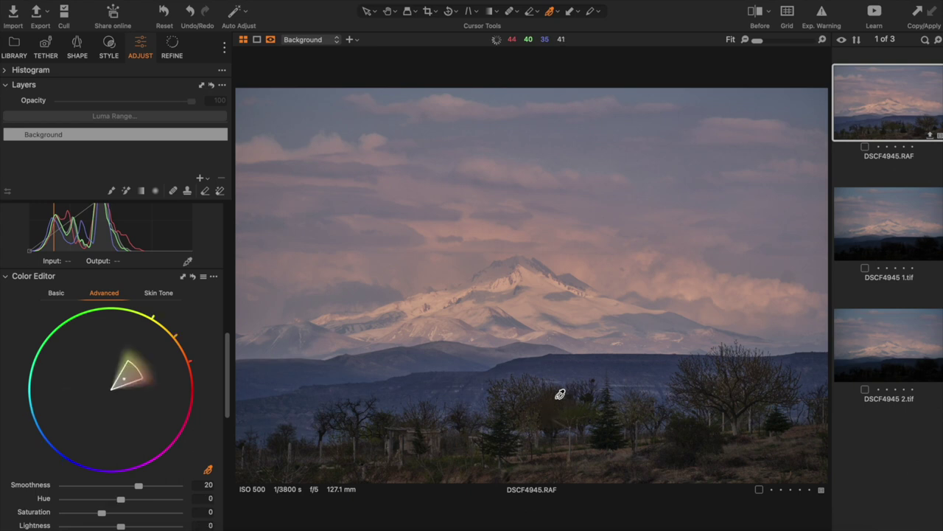
drag(227, 379, 226, 422)
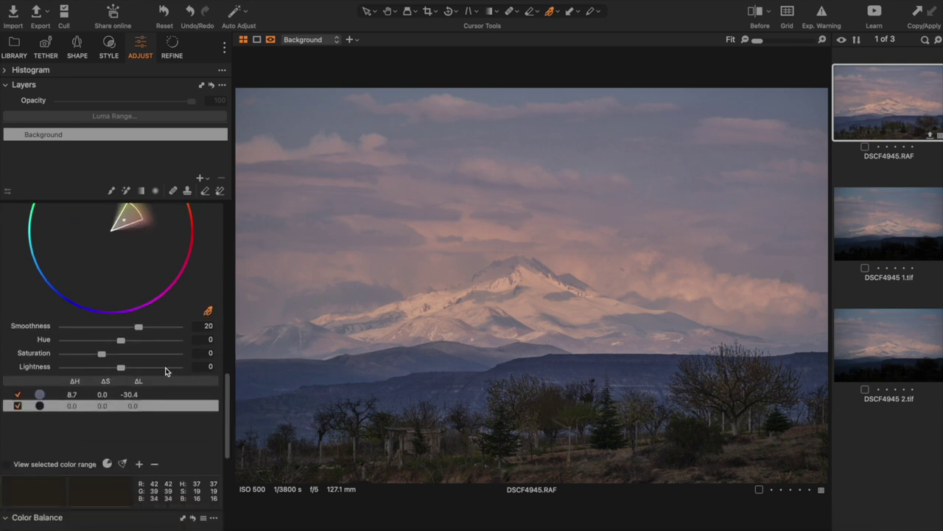
drag(122, 366, 140, 370)
mouse_move(140, 371)
mouse_down()
mouse_move(107, 370)
mouse_move(122, 371)
mouse_up()
drag(229, 394, 230, 225)
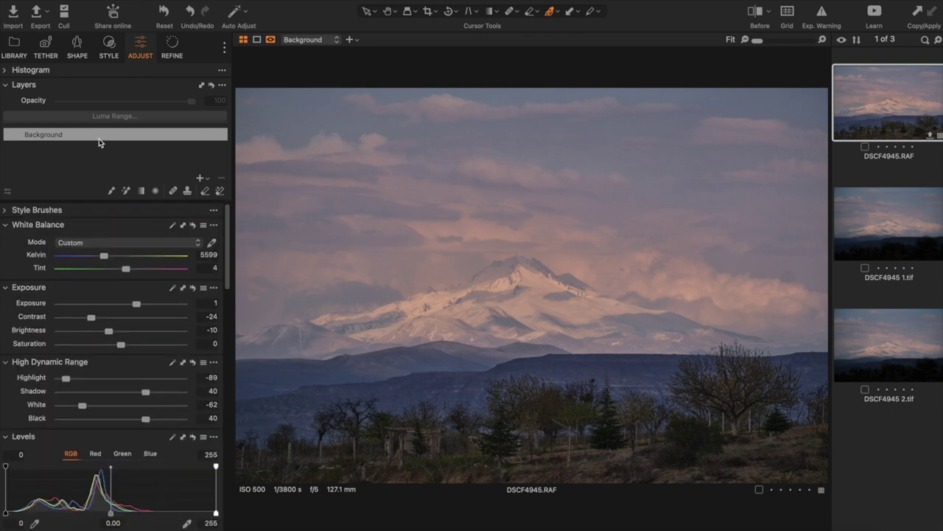
click(384, 12)
Add Adjustment Layer 1 with a linear gradient mask over the lower foreground, overlay hidden
click(201, 181)
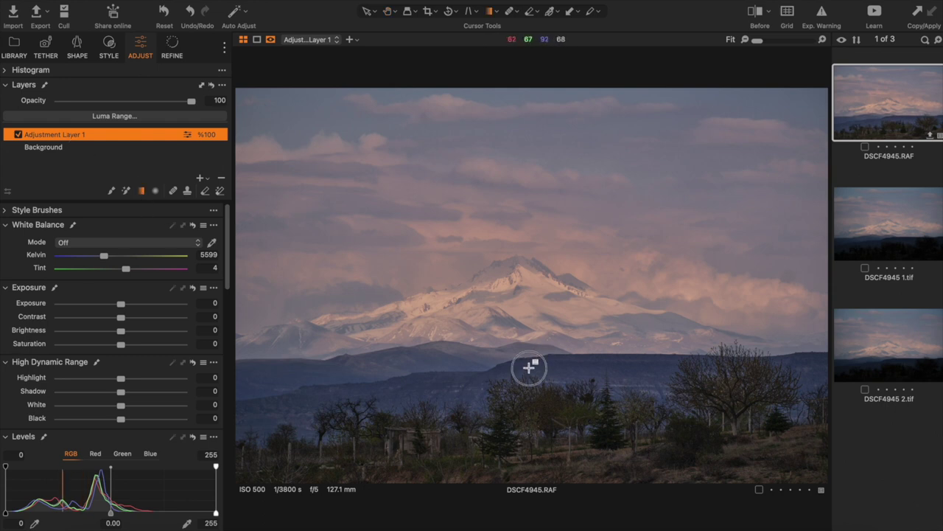
drag(526, 368, 530, 326)
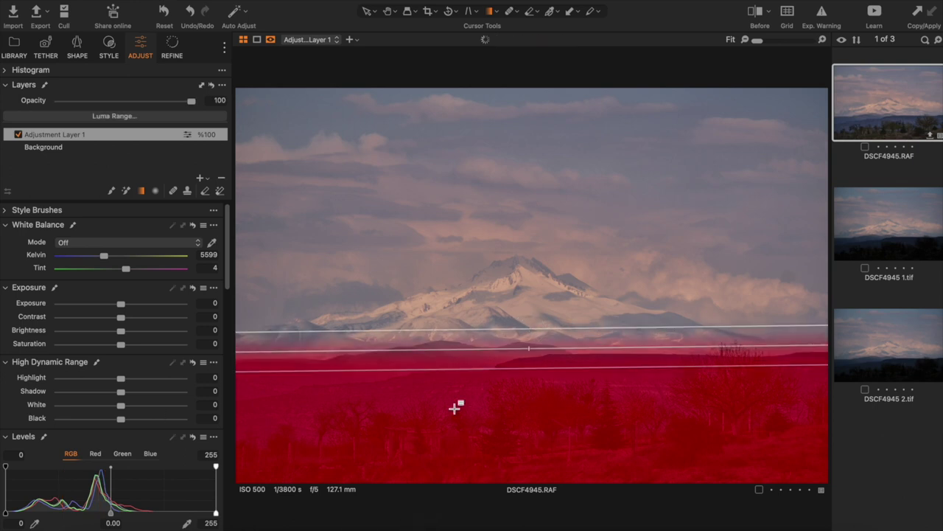
key(m)
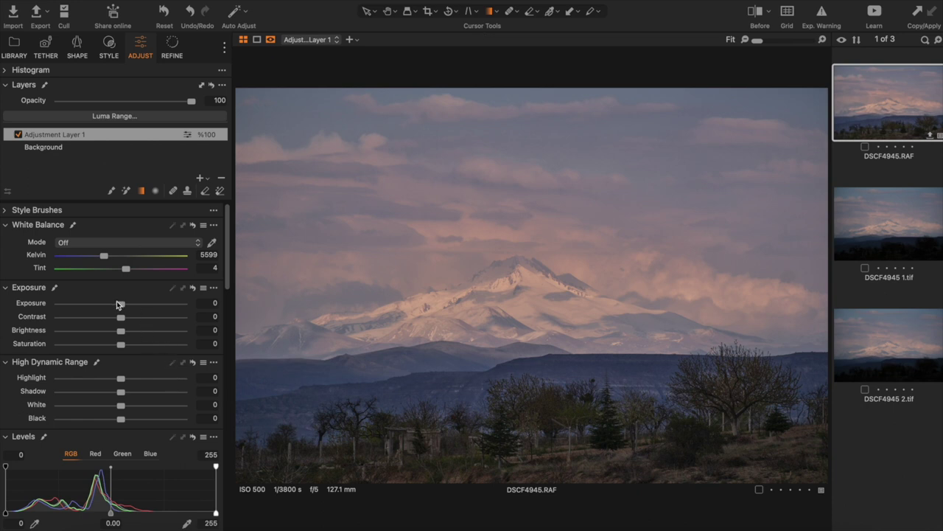
mouse_move(120, 304)
mouse_down()
mouse_move(132, 305)
mouse_move(124, 320)
mouse_move(134, 321)
mouse_up()
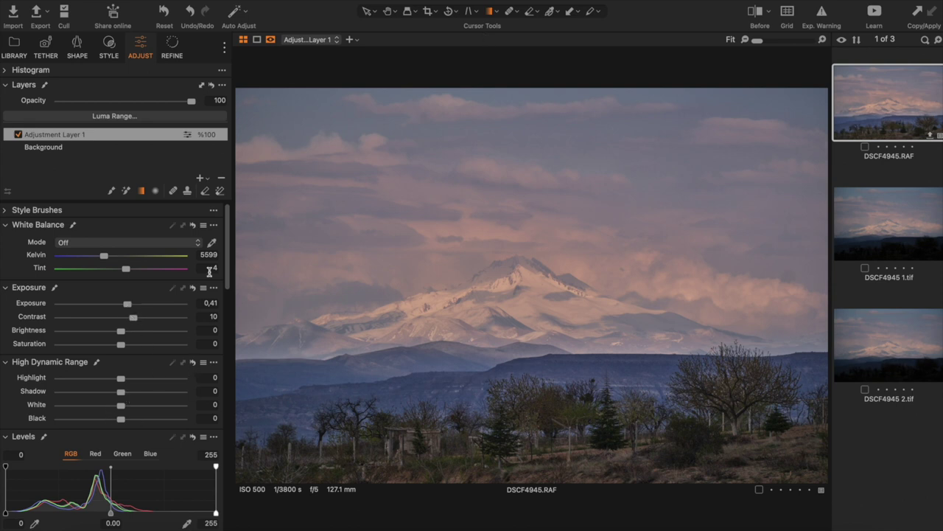
On Adjustment Layer 1, set Clarity and Structure to 20, Shadow -13 and Black -10
drag(228, 273, 230, 343)
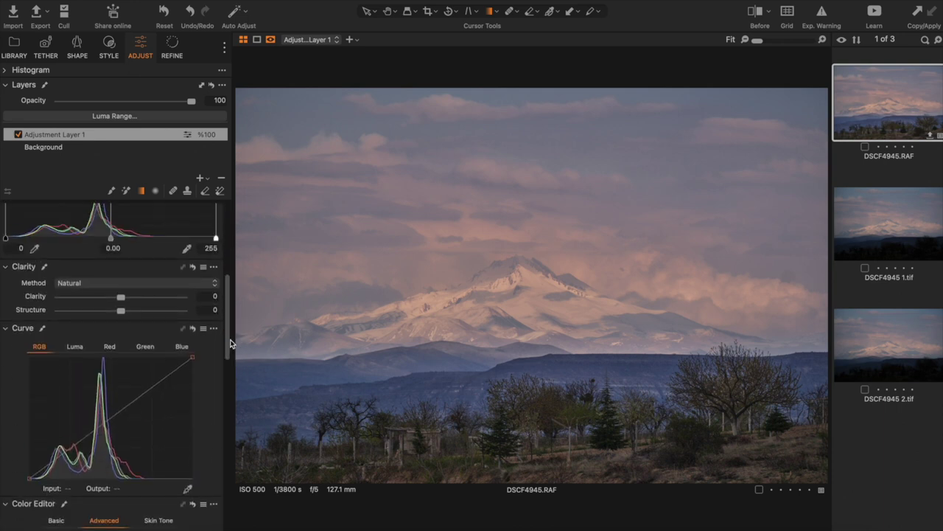
mouse_move(120, 298)
mouse_down()
mouse_move(134, 312)
mouse_move(131, 300)
mouse_up()
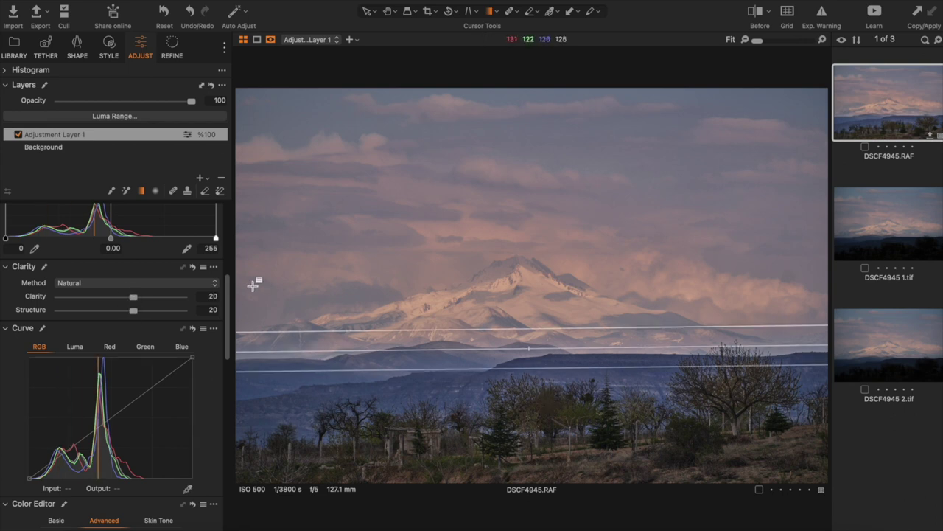
drag(229, 327, 230, 271)
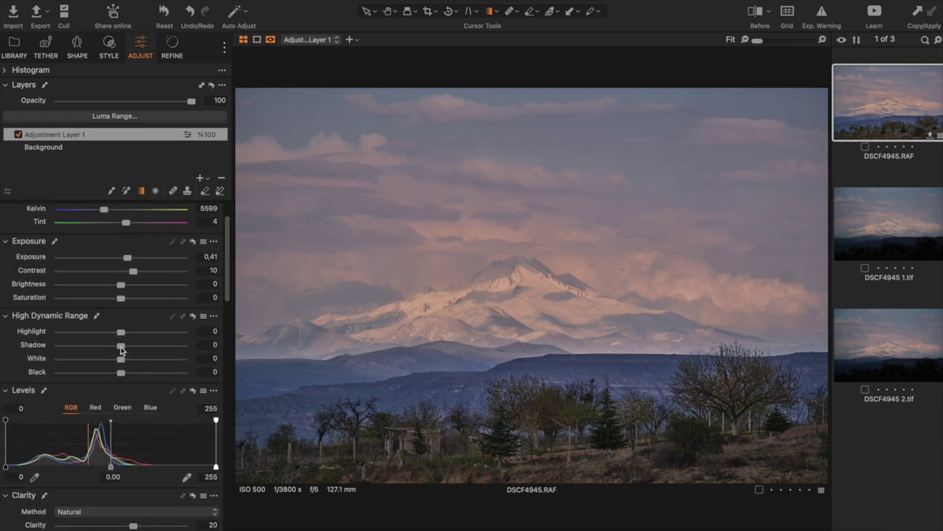
mouse_move(121, 346)
mouse_down()
mouse_move(115, 371)
mouse_move(113, 346)
mouse_move(115, 374)
mouse_up()
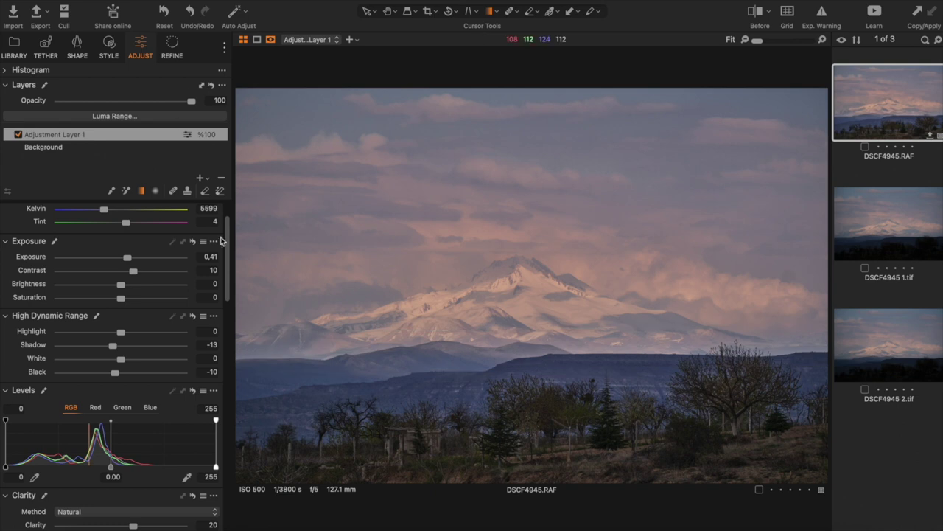
drag(225, 261, 223, 210)
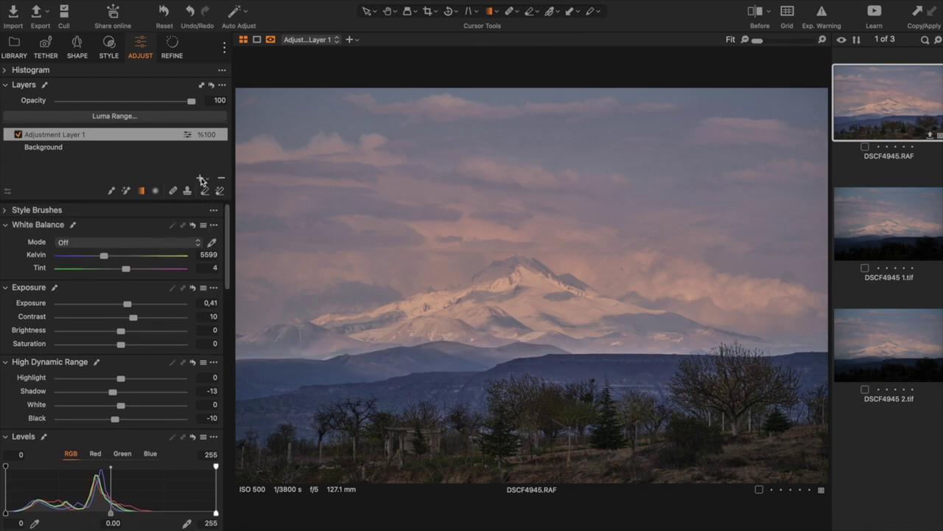
Add Adjustment Layer 2, copy Adjustment Layer 1's gradient mask into it, and invert it over the sky and mountain
click(201, 179)
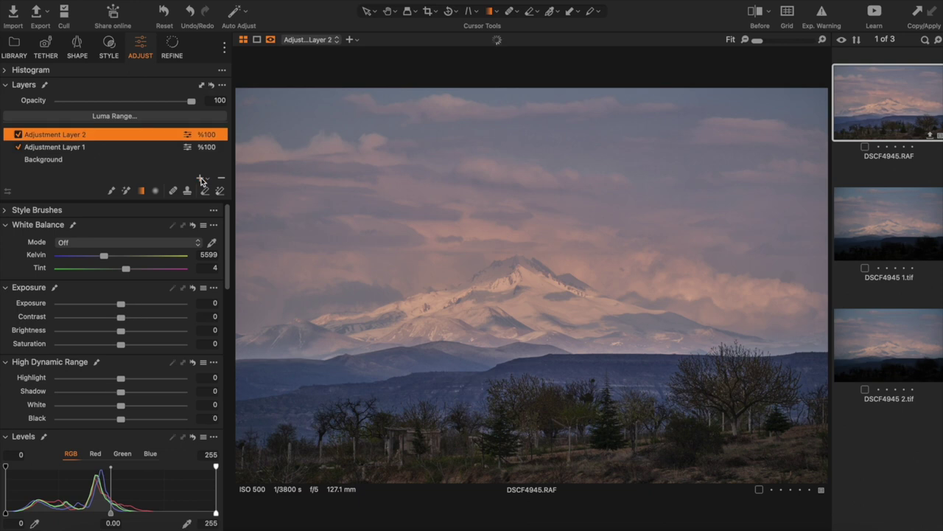
click(188, 135)
mouse_move(227, 226)
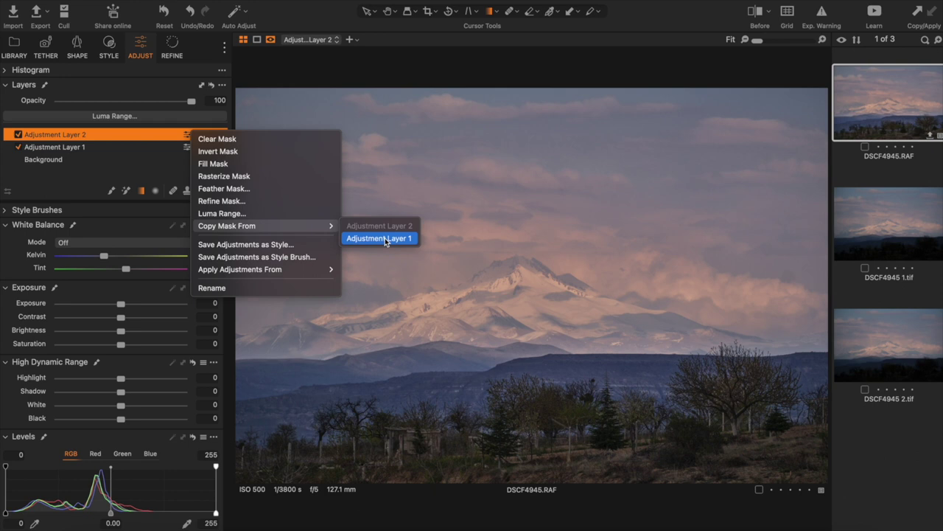
click(384, 239)
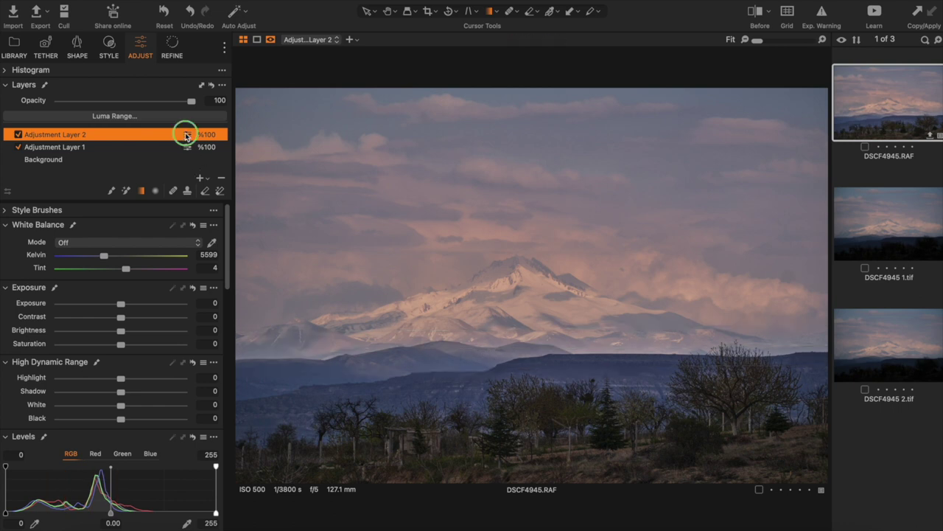
click(187, 136)
click(205, 151)
Set the sky layer's Contrast to -18, Exposure to 0.44 and Brightness to -4
drag(121, 317, 99, 316)
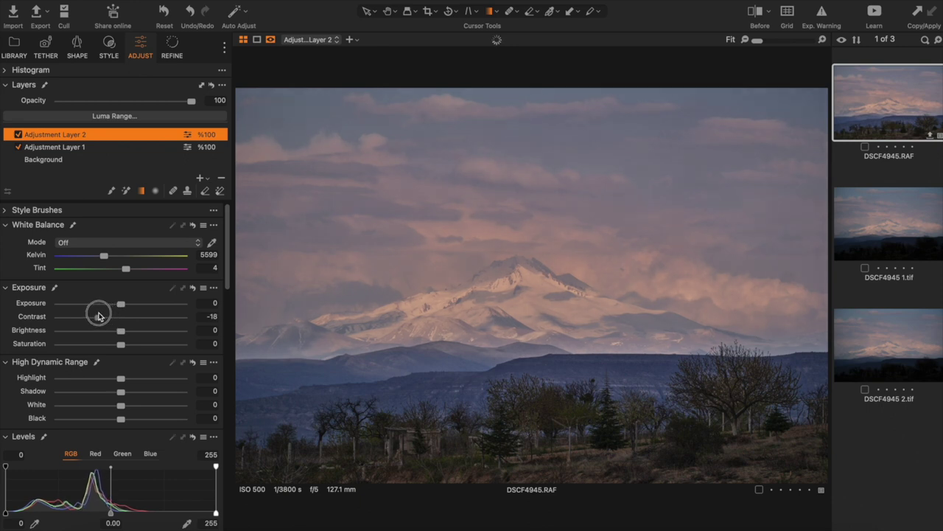
drag(121, 305, 125, 308)
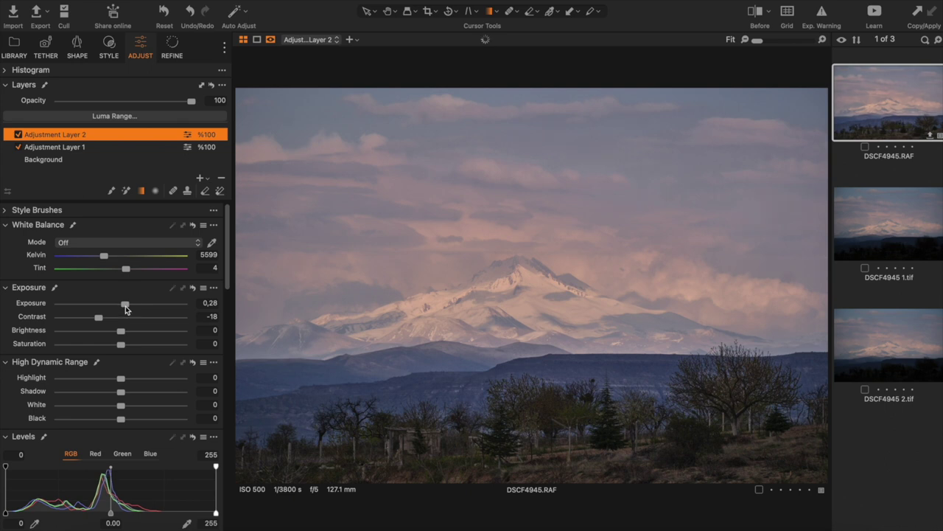
drag(125, 305, 129, 308)
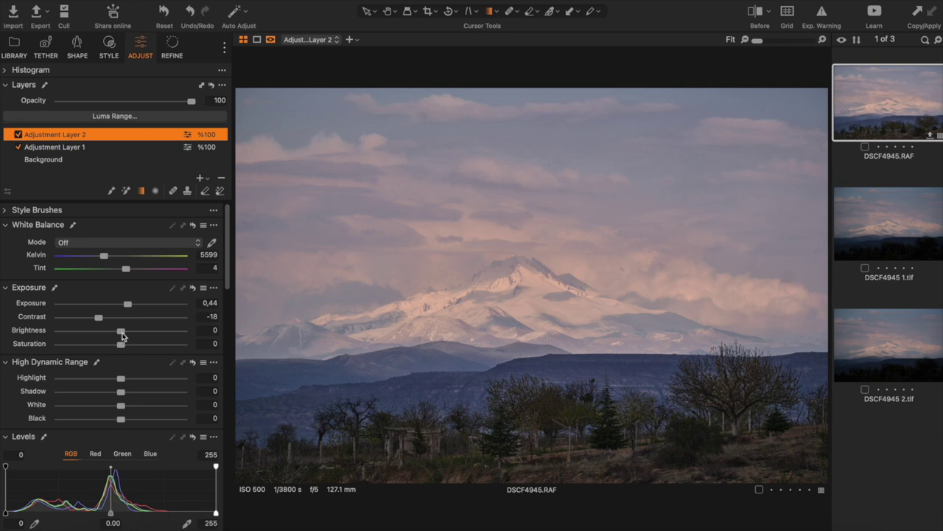
drag(117, 331, 115, 333)
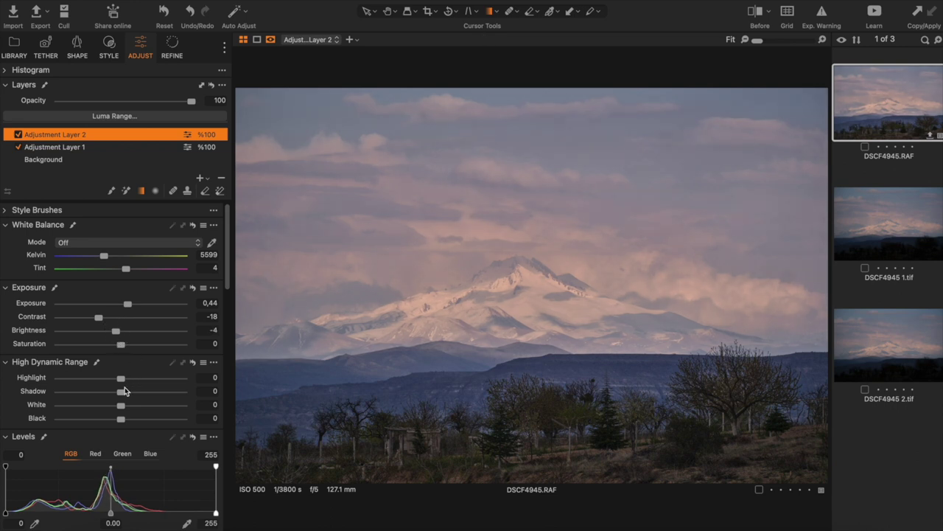
Pull the sky layer's HDR Shadow down to -84 and reset Black back to 0
mouse_move(122, 391)
mouse_down()
mouse_move(60, 399)
mouse_move(71, 402)
mouse_up()
drag(123, 419, 1, 453)
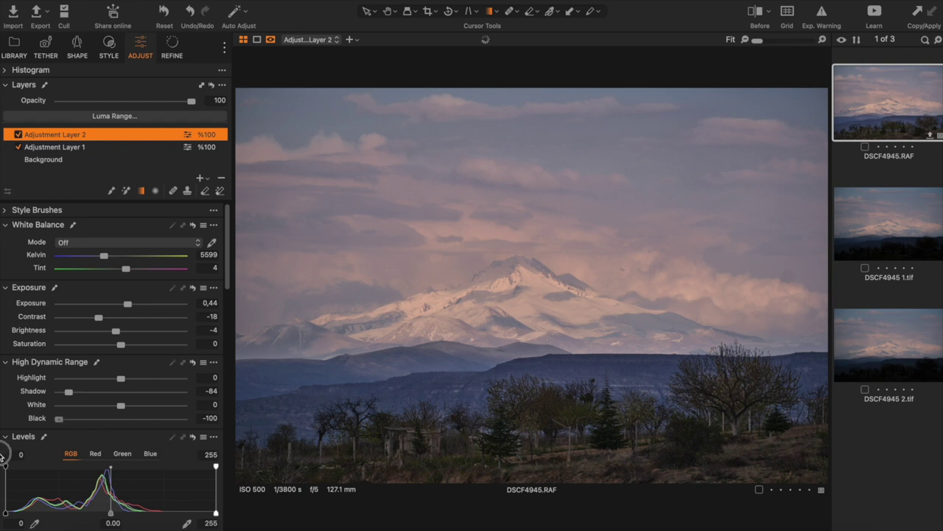
double_click(58, 420)
click(227, 235)
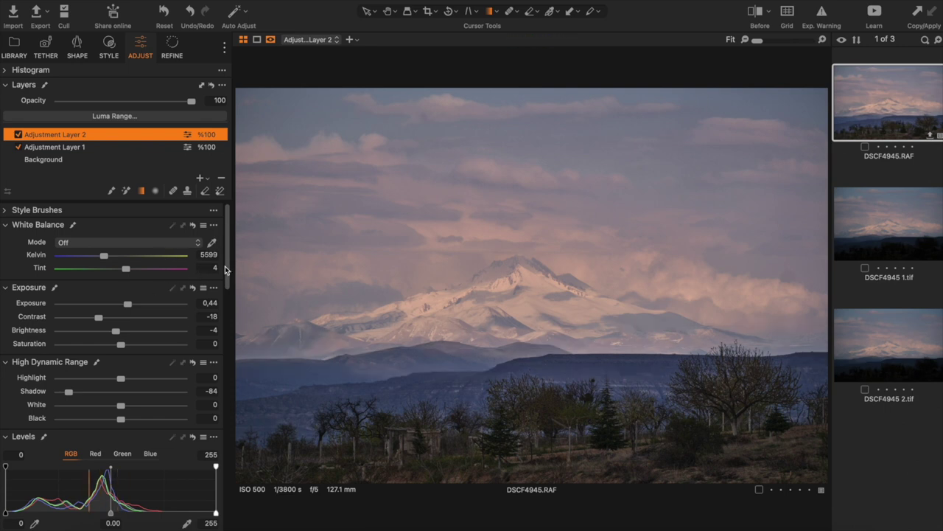
drag(227, 263, 231, 417)
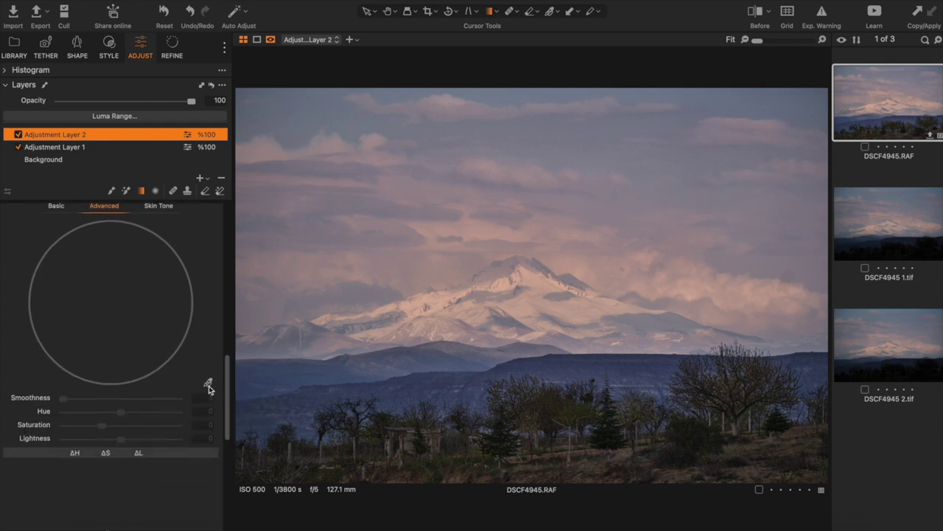
Sample a colour range from the sky and shift it to hue 5.5, saturation 49.1, lightness -32
click(209, 382)
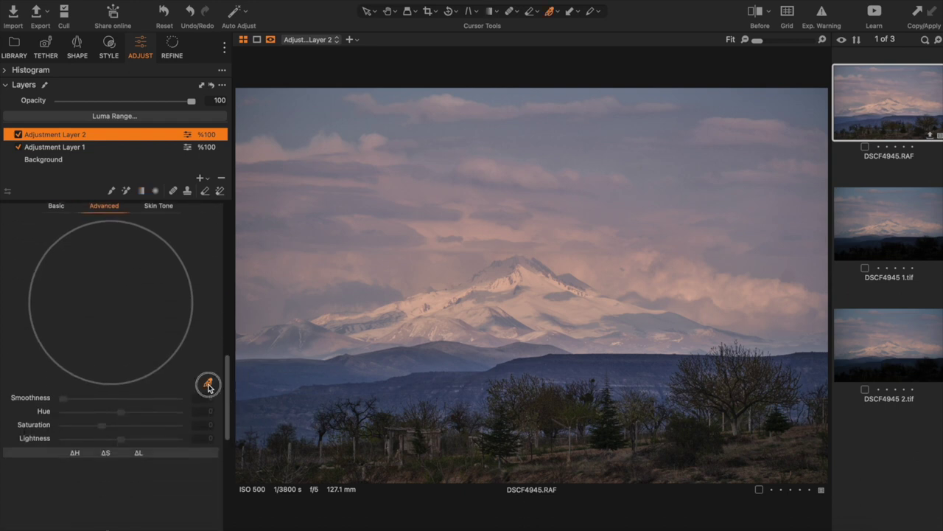
click(718, 100)
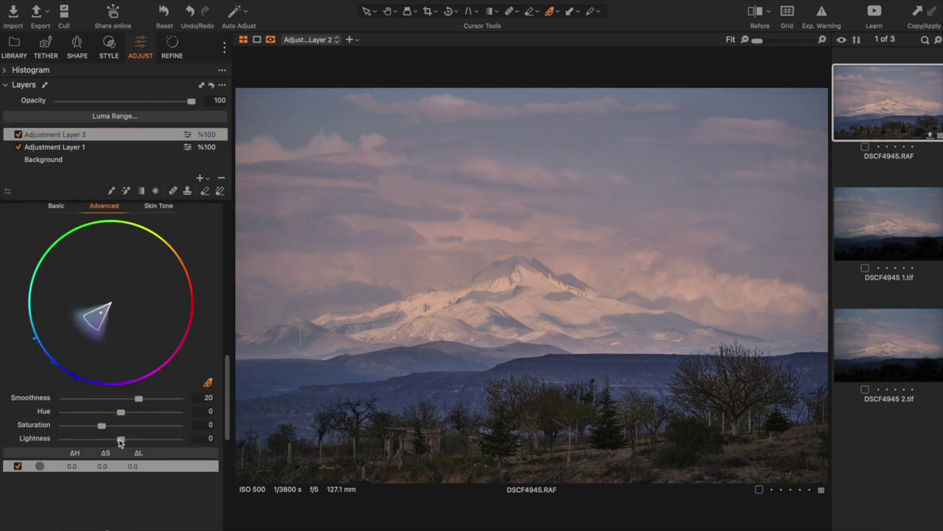
mouse_move(116, 438)
mouse_down()
mouse_move(94, 440)
mouse_move(131, 417)
mouse_up()
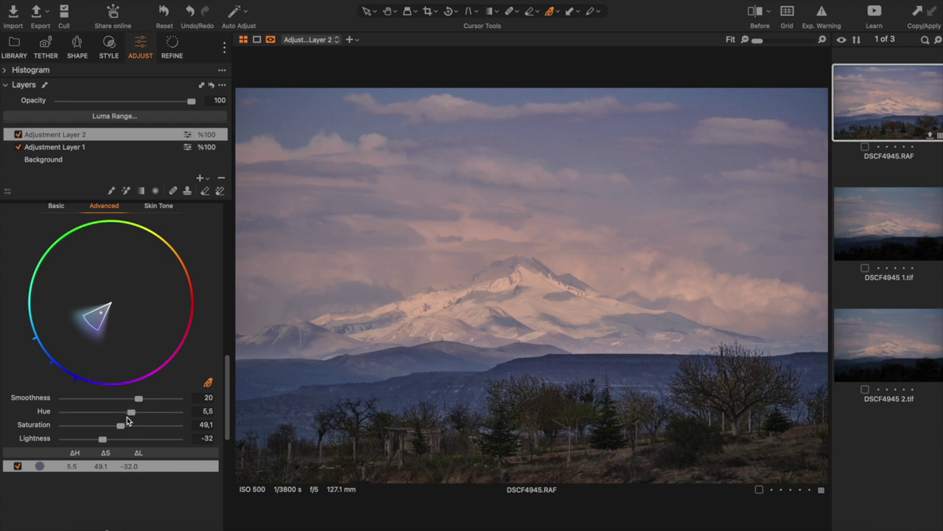
mouse_move(227, 380)
mouse_down()
mouse_move(224, 253)
mouse_move(294, 35)
mouse_up()
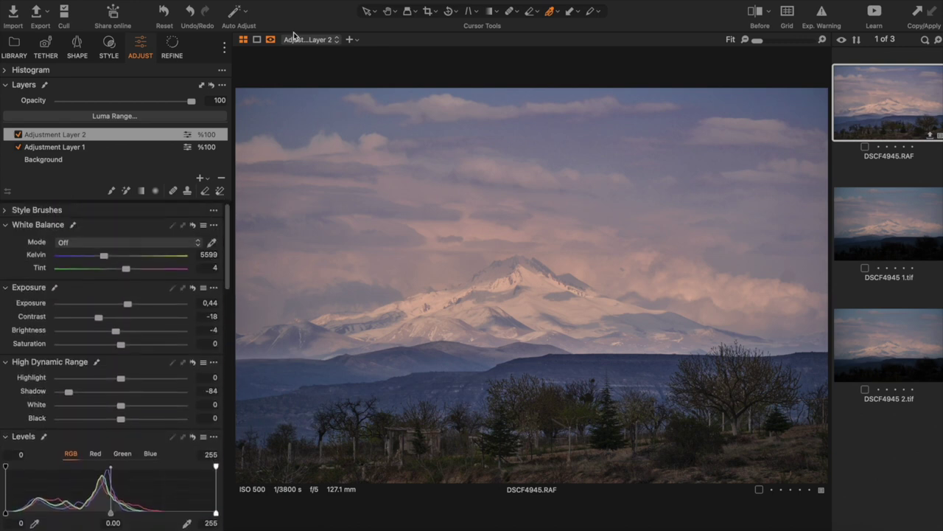
Inspect the snowy peak at 100% and raise Adjustment Layer 2's exposure to 0.84, then fit the view
click(387, 11)
click(483, 338)
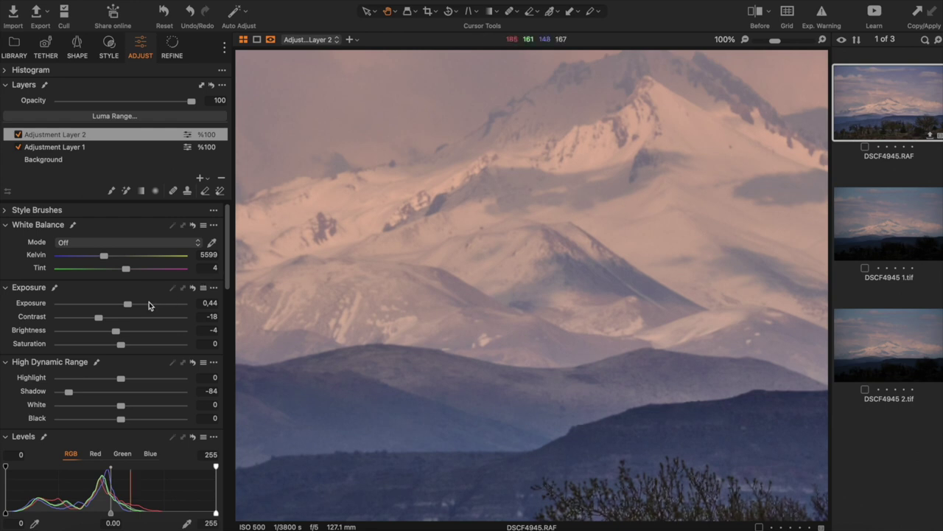
drag(128, 305, 134, 306)
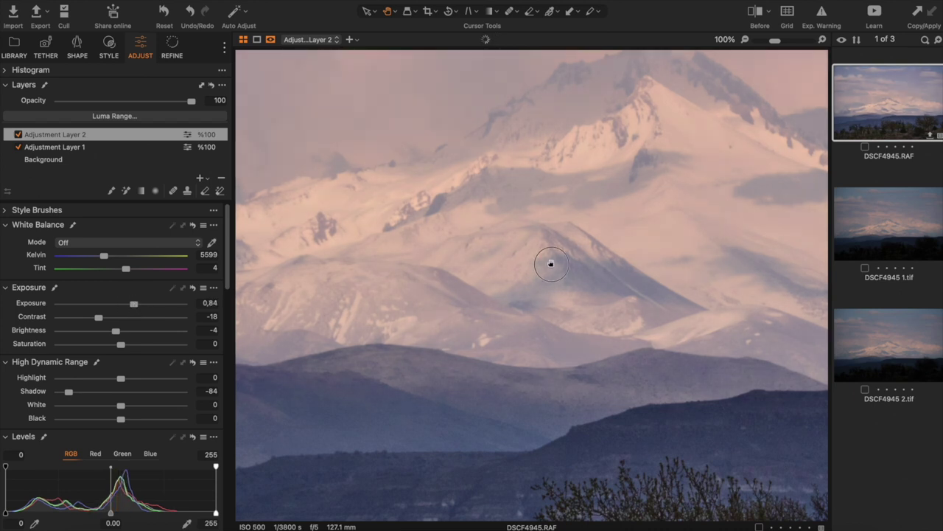
click(550, 268)
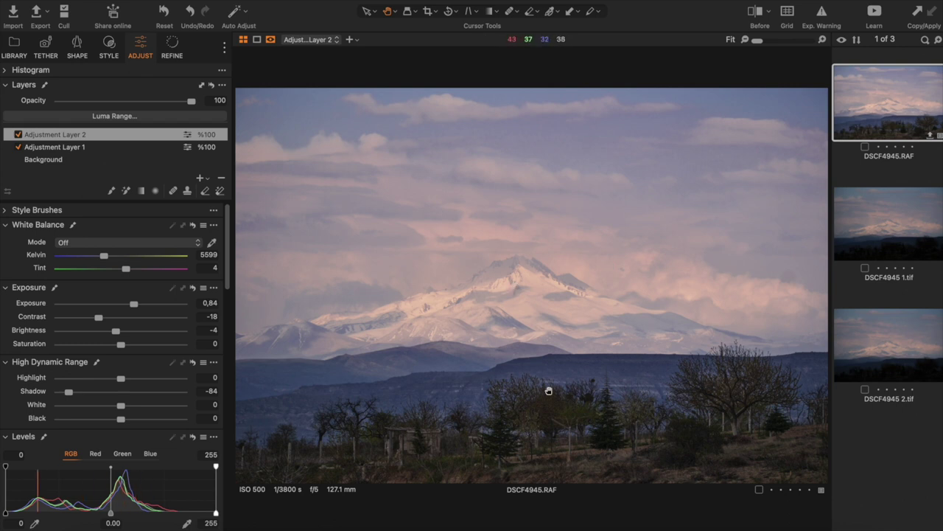
On Adjustment Layer 1, sample the blue tone and set its saturation -29.1 and lightness -49.4
click(74, 149)
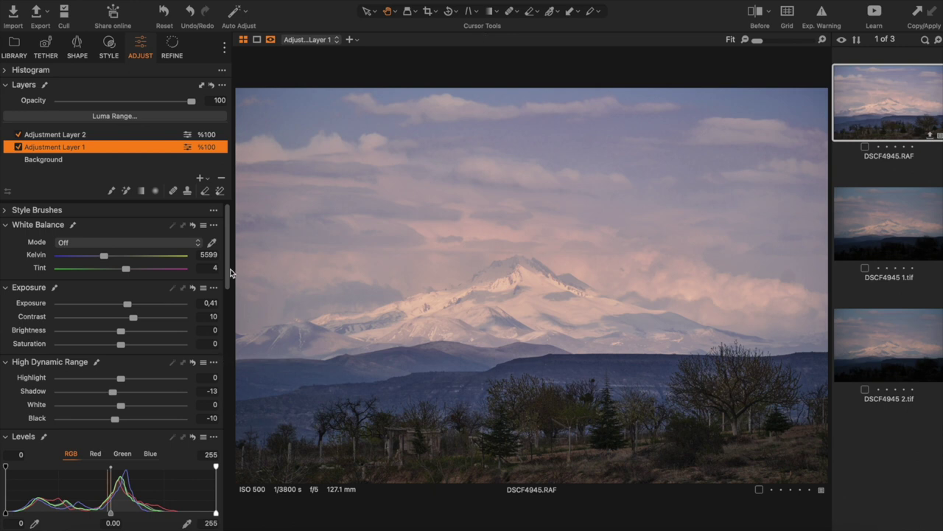
drag(228, 273, 219, 440)
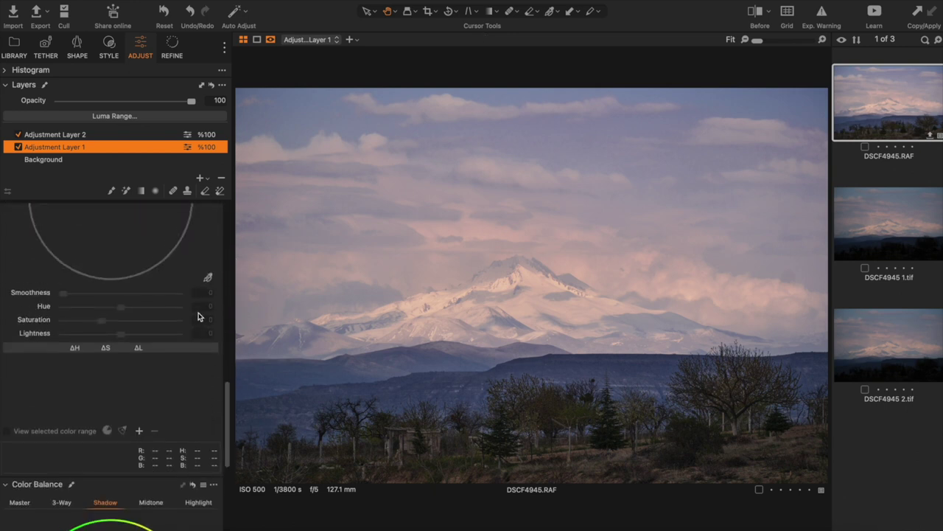
click(208, 277)
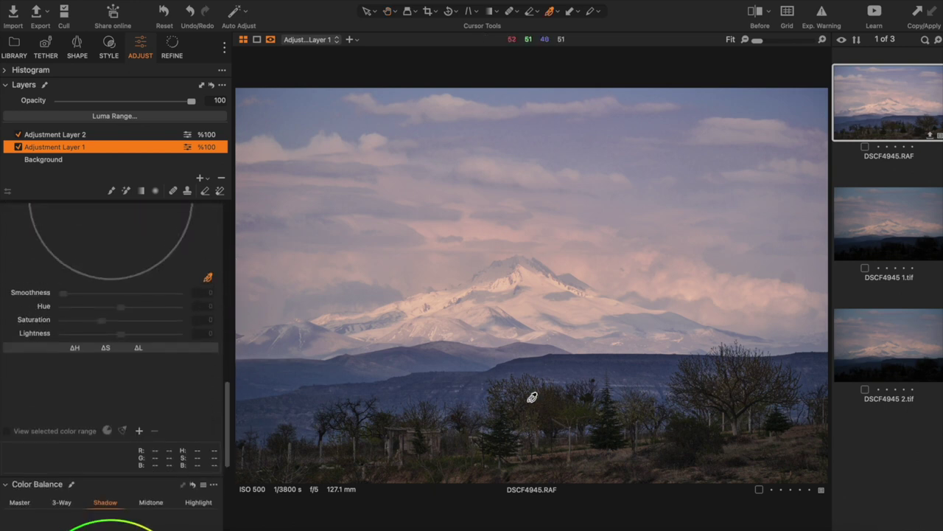
click(455, 376)
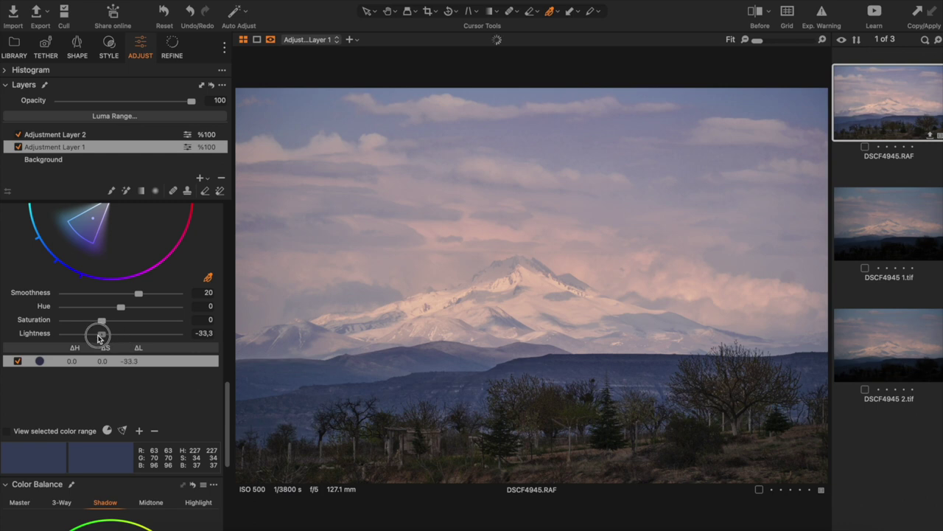
drag(121, 334, 94, 334)
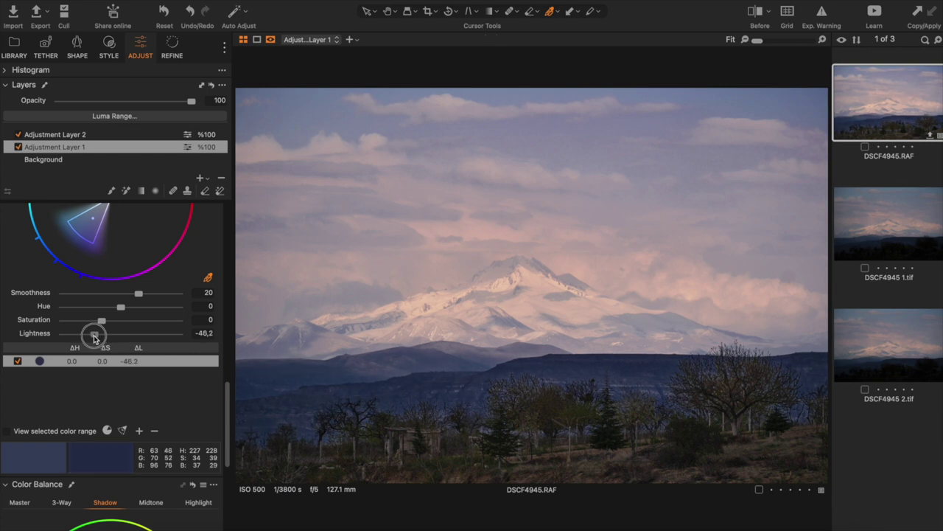
drag(93, 336, 91, 322)
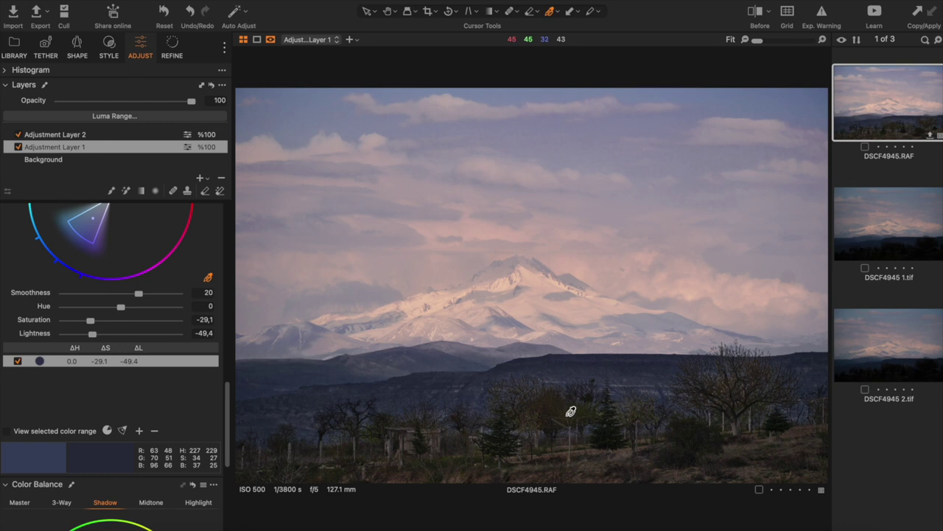
Add a colour range from the dark olive foreground and raise its lightness to 64.1
click(569, 404)
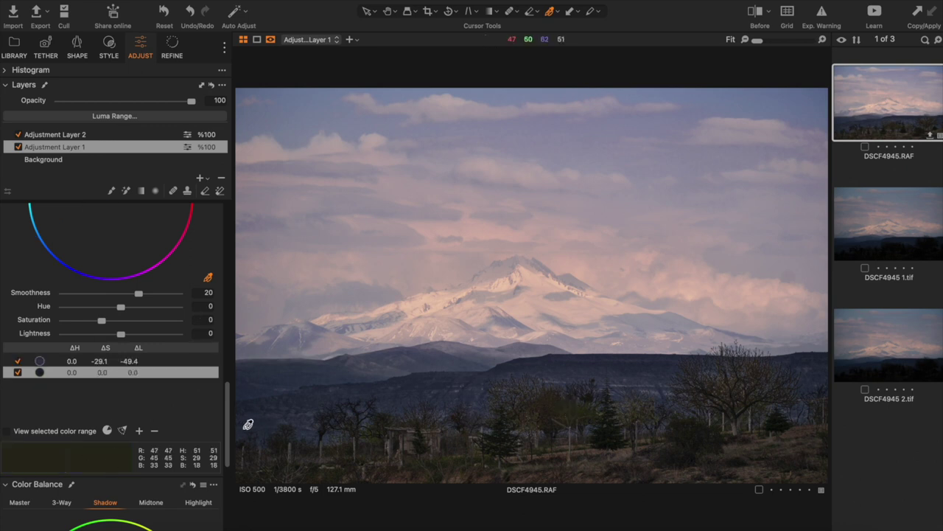
drag(227, 435, 228, 398)
drag(121, 457, 140, 459)
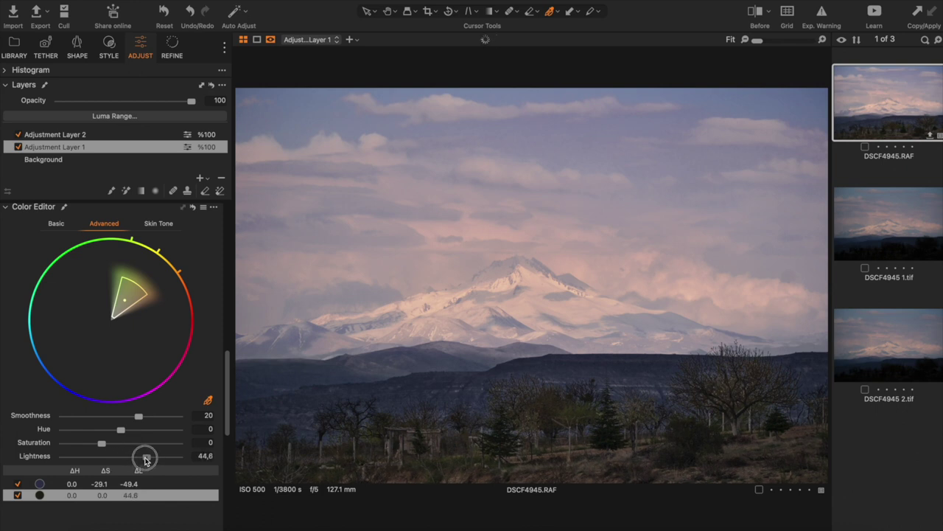
drag(140, 459, 156, 458)
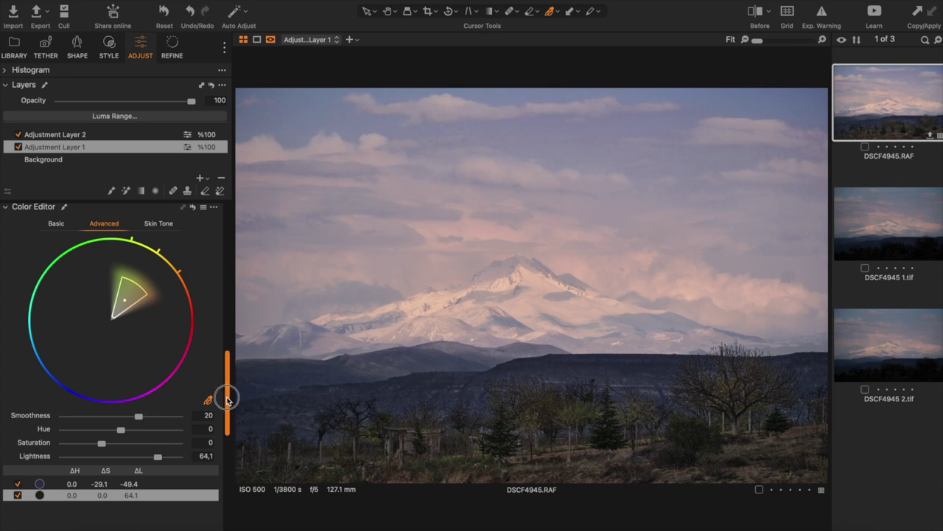
drag(227, 401, 227, 294)
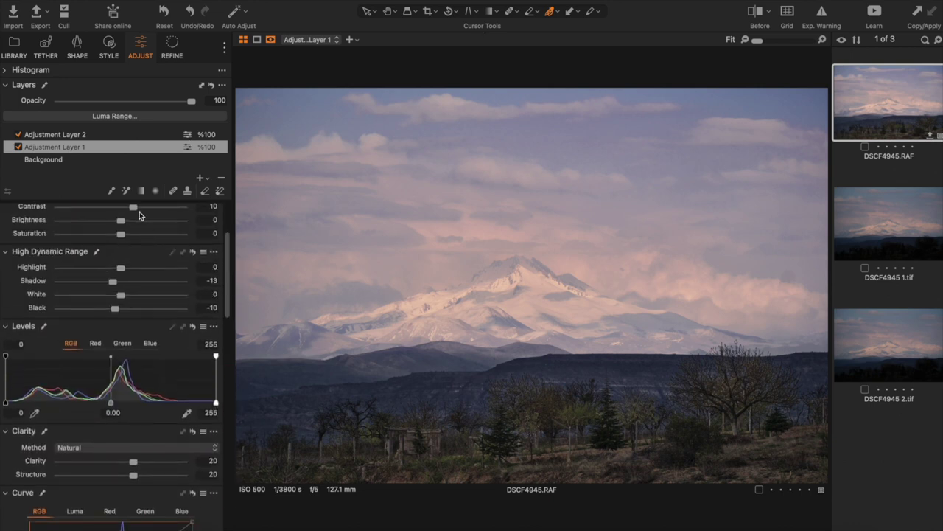
Nudge Adjustment Layer 1's exposure slightly higher
drag(227, 294, 227, 267)
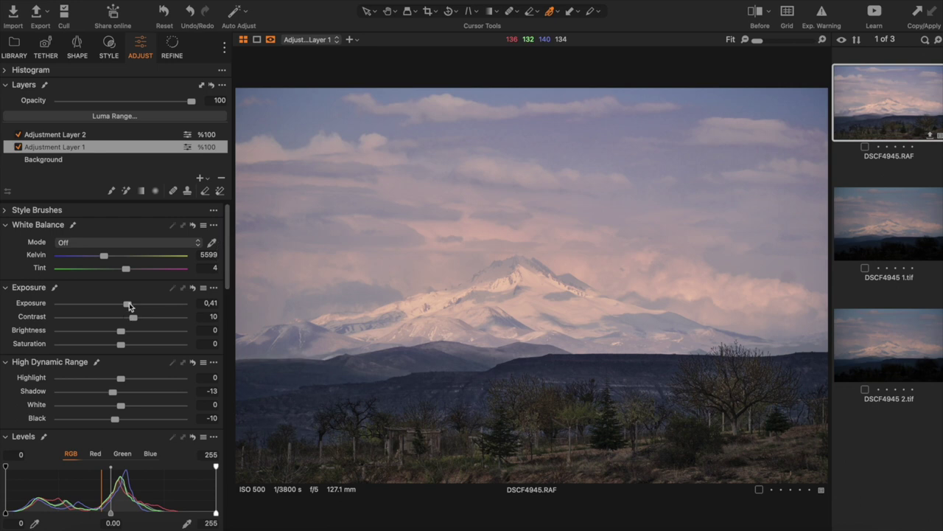
click(128, 305)
drag(128, 303, 128, 302)
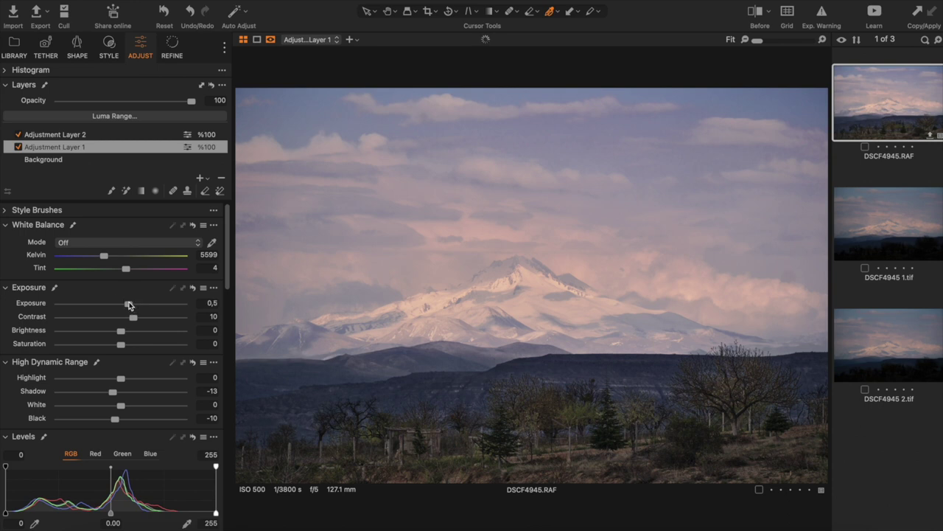
Darken the blue colour range's lightness a little more
mouse_move(227, 274)
mouse_down()
mouse_move(247, 382)
mouse_move(229, 438)
mouse_up()
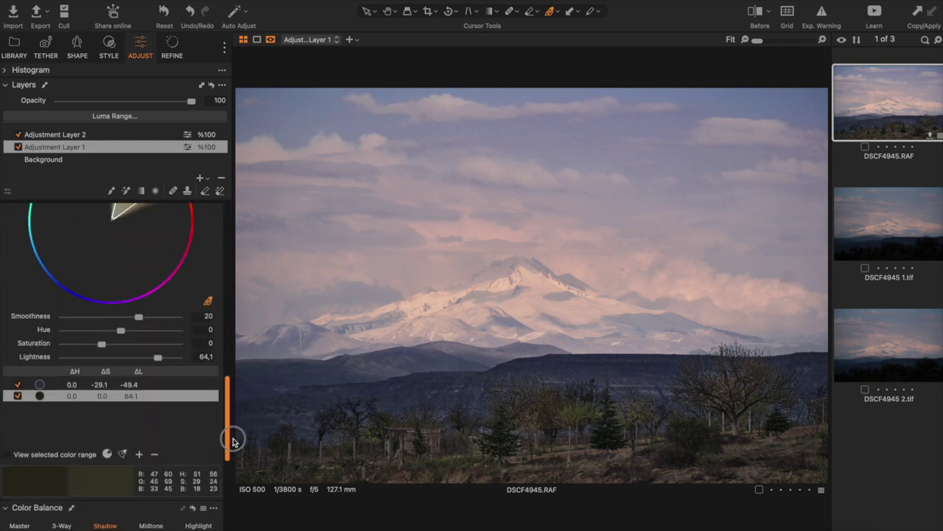
click(72, 380)
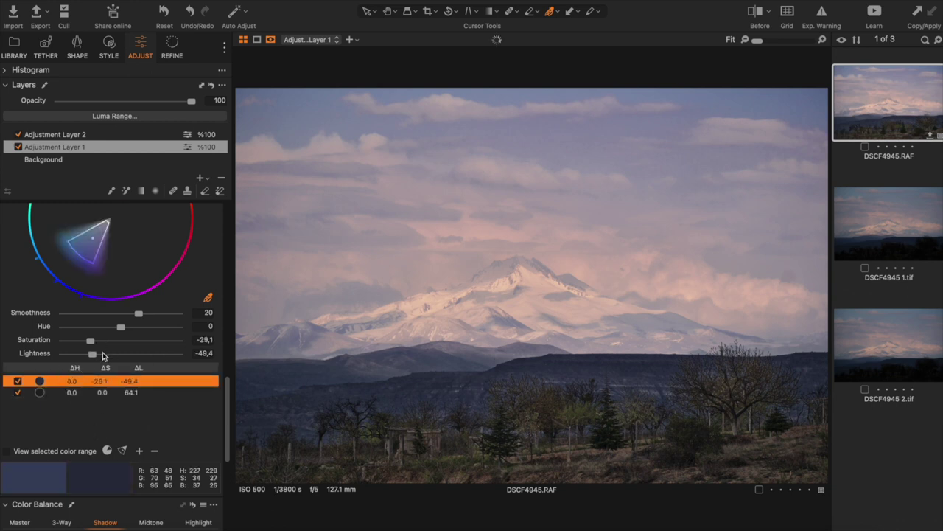
drag(94, 354, 87, 357)
Lower Adjustment Layer 2's brightness from -4 to -9
click(52, 160)
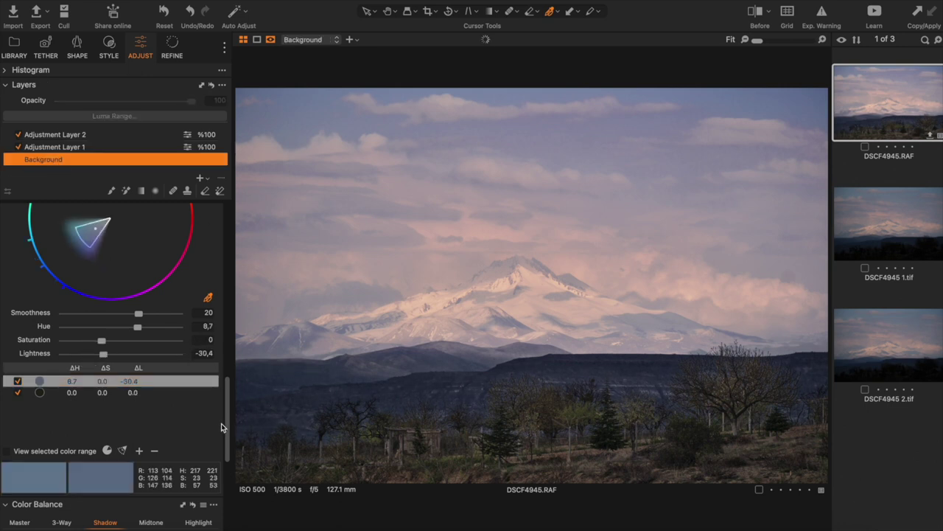
drag(227, 431, 230, 247)
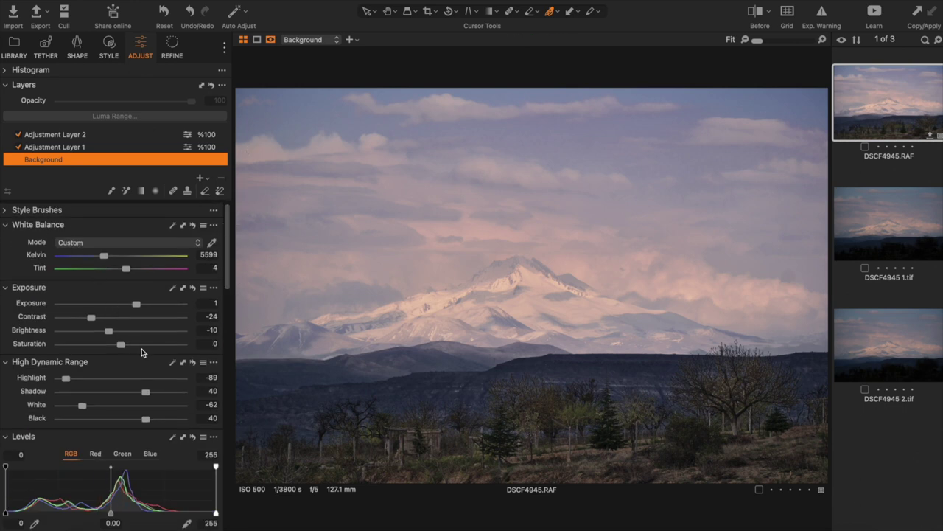
click(84, 135)
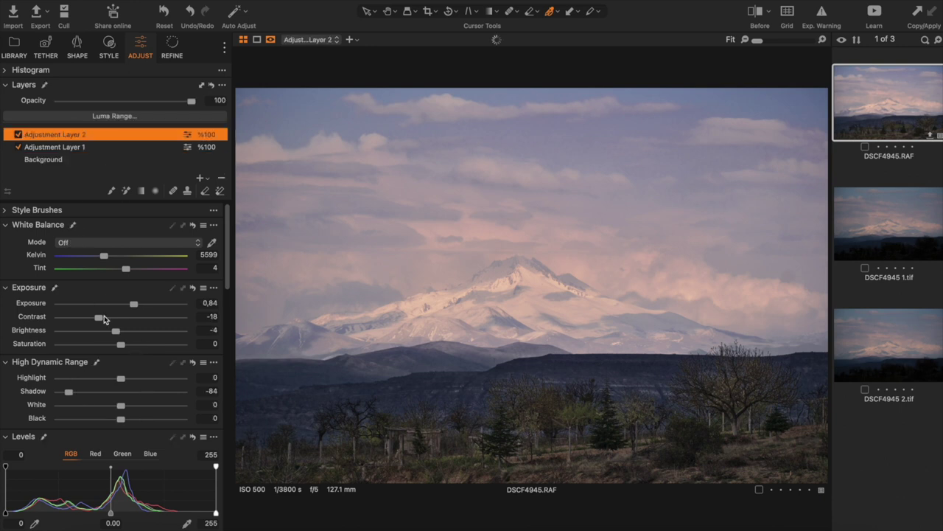
drag(116, 331, 111, 331)
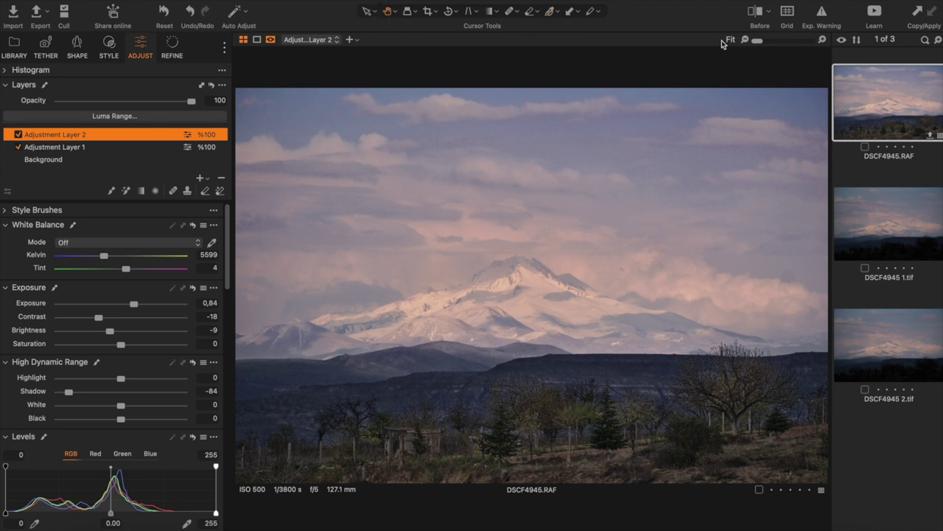
View the photo full-screen, zooming in on the foreground trees and then the mountain peak
key(ctrl+super+f)
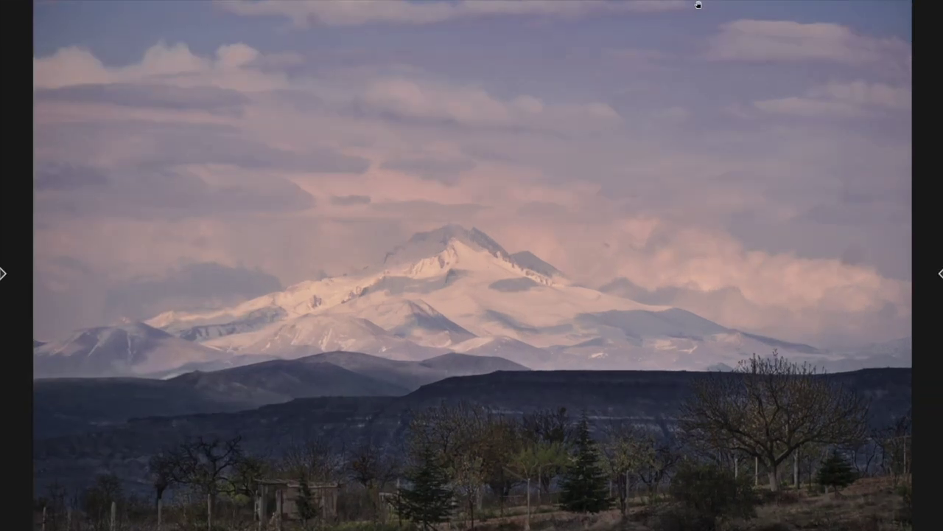
click(528, 440)
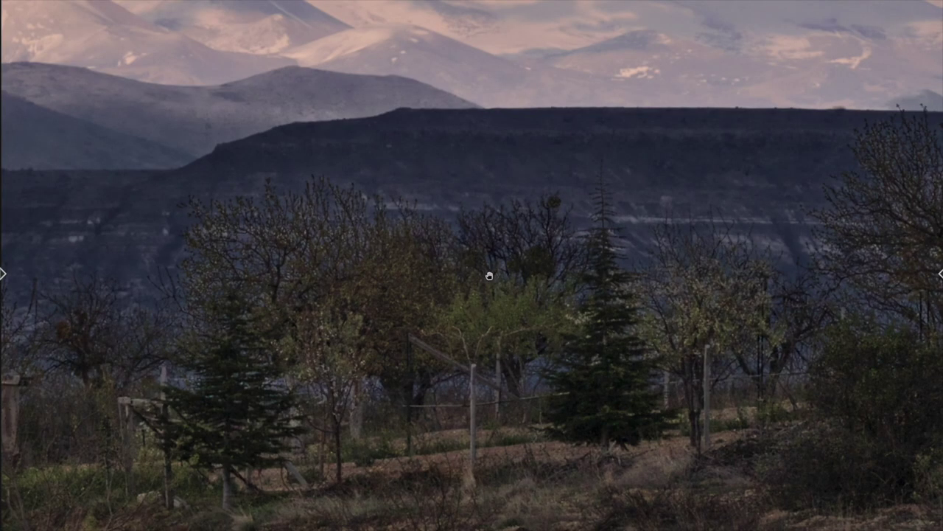
click(461, 283)
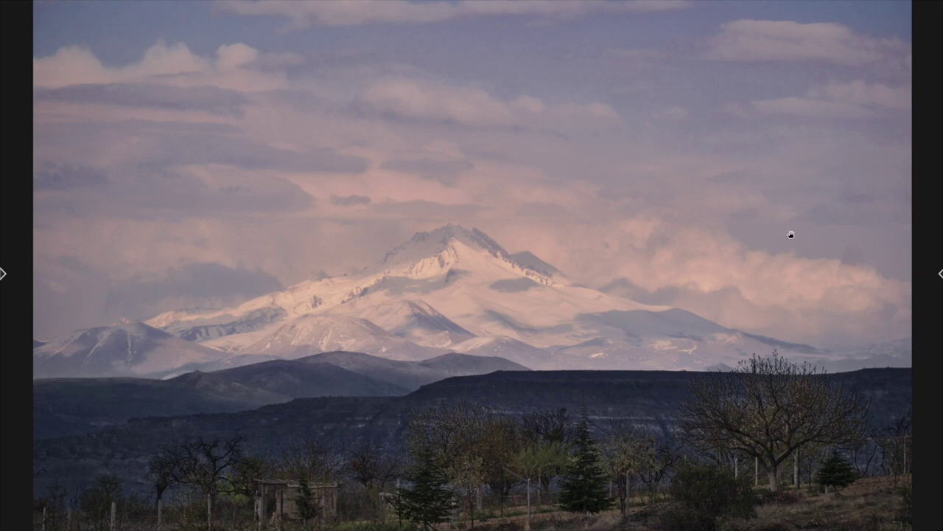
click(457, 200)
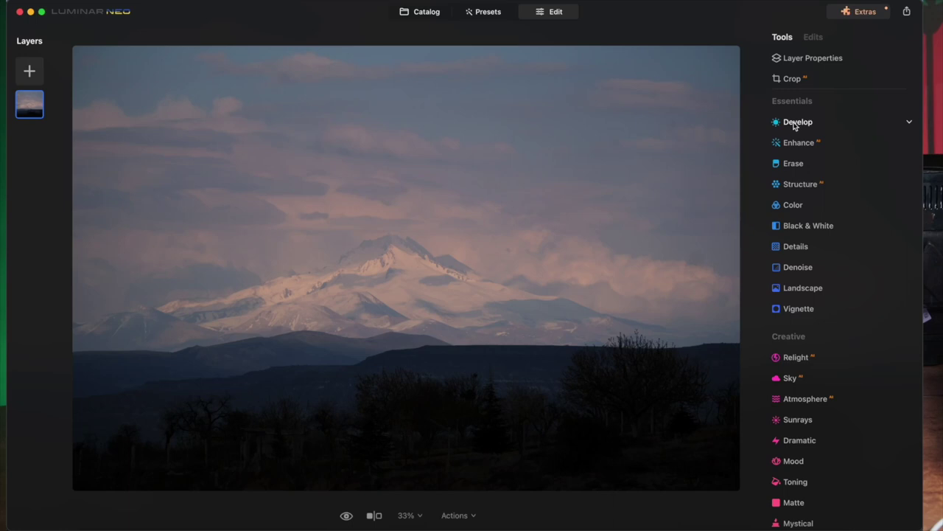
Expand Develop under Essentials to reveal its Light, Blacks & Whites and Color sliders
click(795, 124)
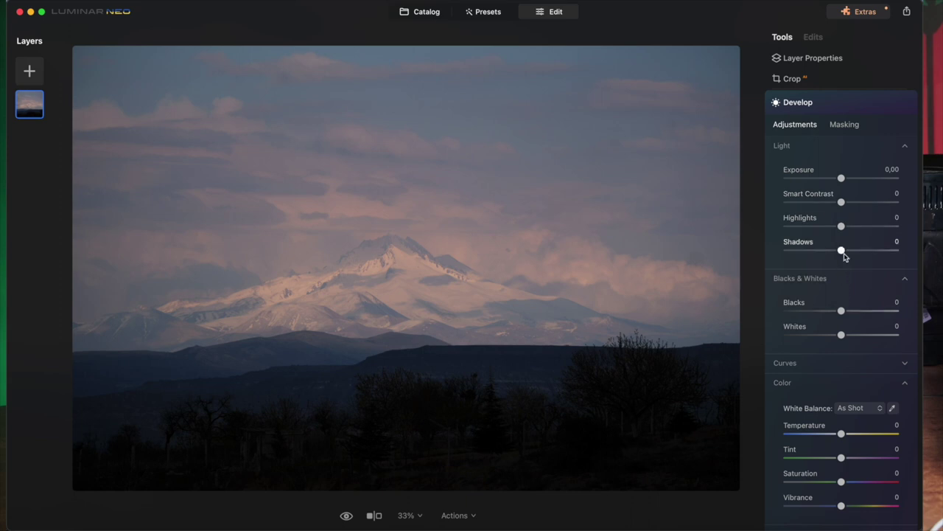
Set Smart Contrast to -37, Highlights to -80 and Shadows to 100
drag(842, 251, 917, 250)
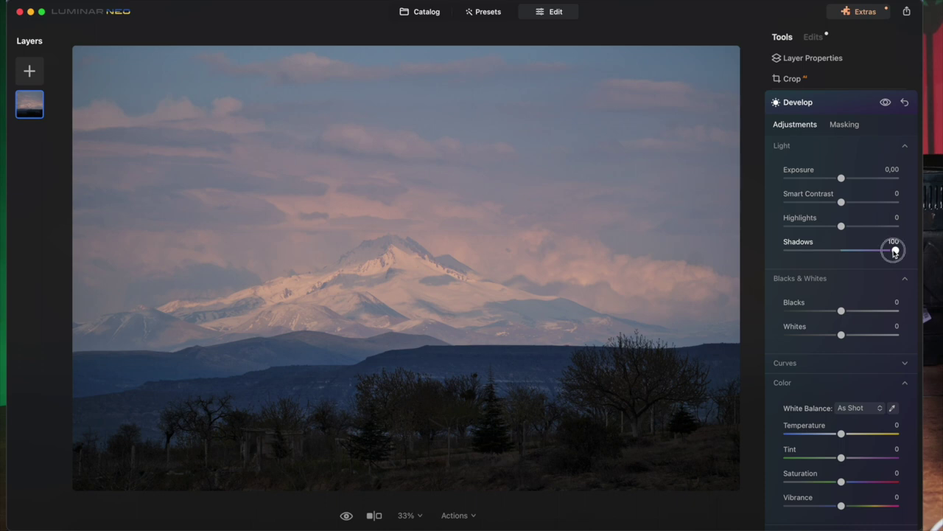
double_click(894, 250)
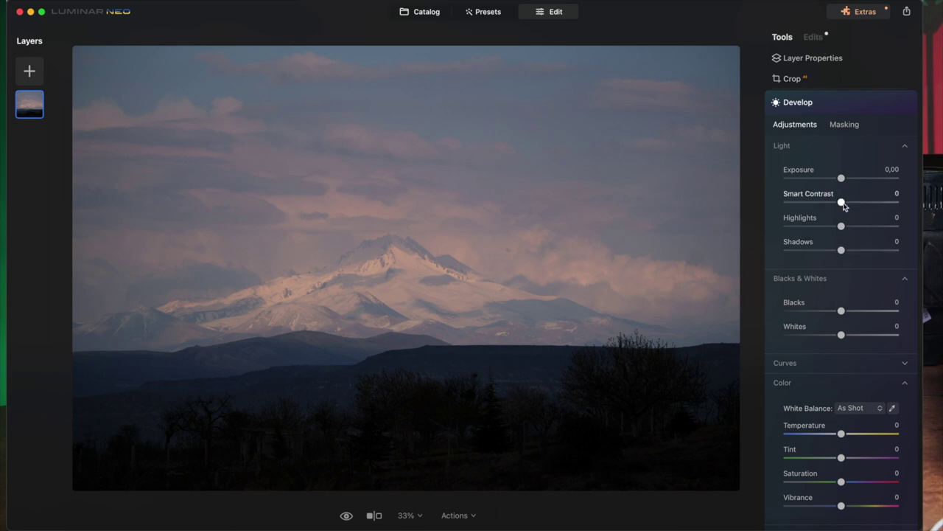
mouse_move(842, 205)
mouse_down()
mouse_move(821, 205)
mouse_move(848, 179)
mouse_up()
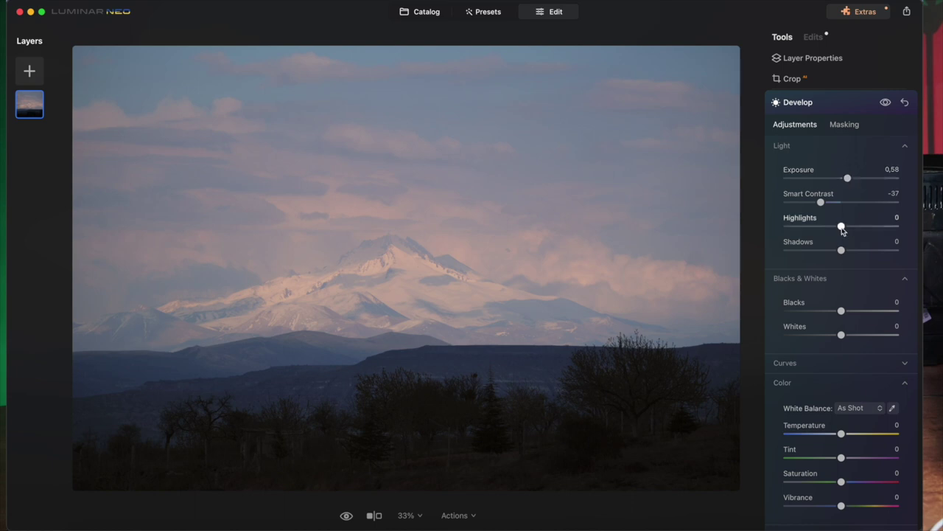
drag(841, 227, 799, 229)
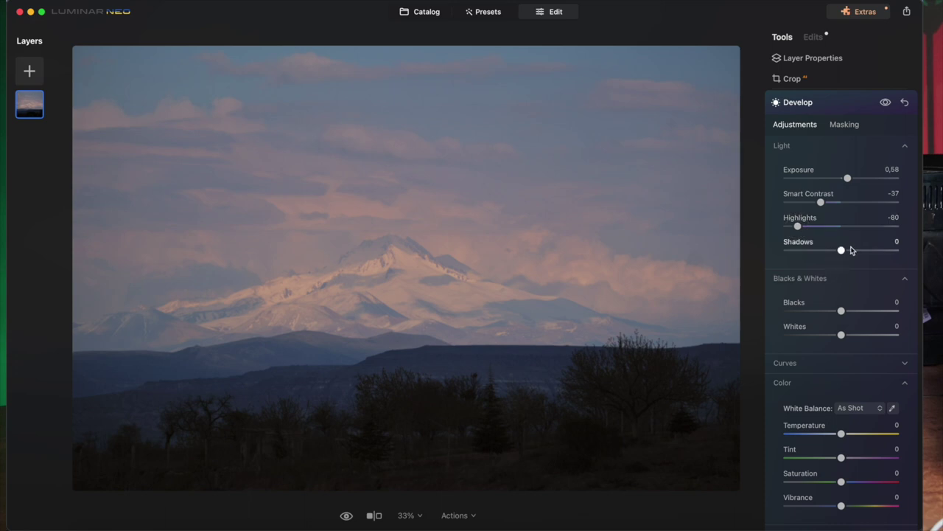
drag(842, 252, 911, 254)
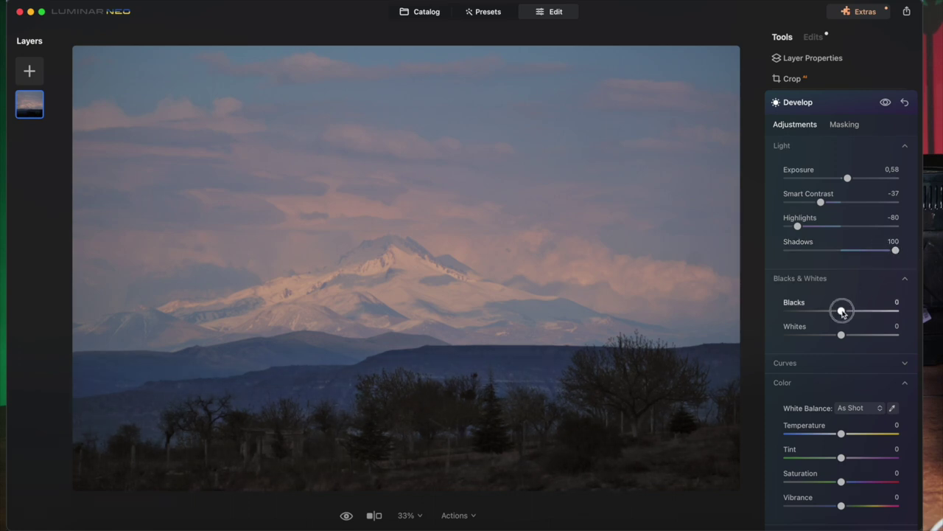
Set Blacks 17 and Whites 22, warm Temperature and Tint to 1, and raise Vibrance to 14
mouse_move(842, 311)
mouse_down()
mouse_move(904, 314)
mouse_move(821, 312)
mouse_move(850, 311)
mouse_up()
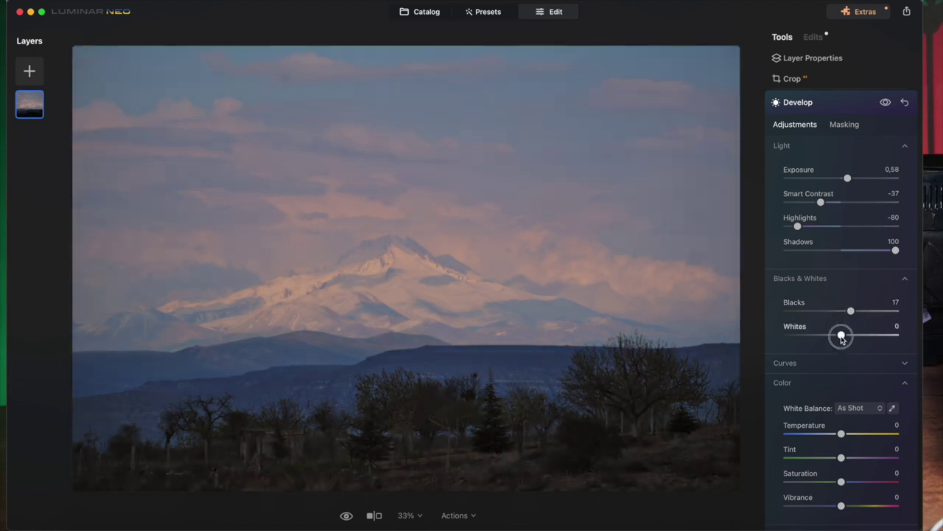
mouse_move(841, 335)
mouse_down()
mouse_move(894, 333)
mouse_move(815, 337)
mouse_move(853, 336)
mouse_up()
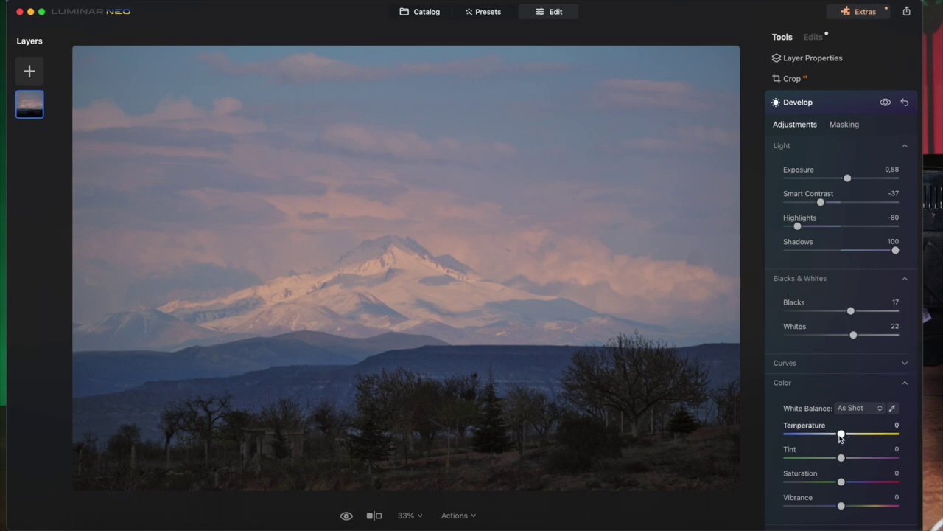
drag(842, 435, 845, 458)
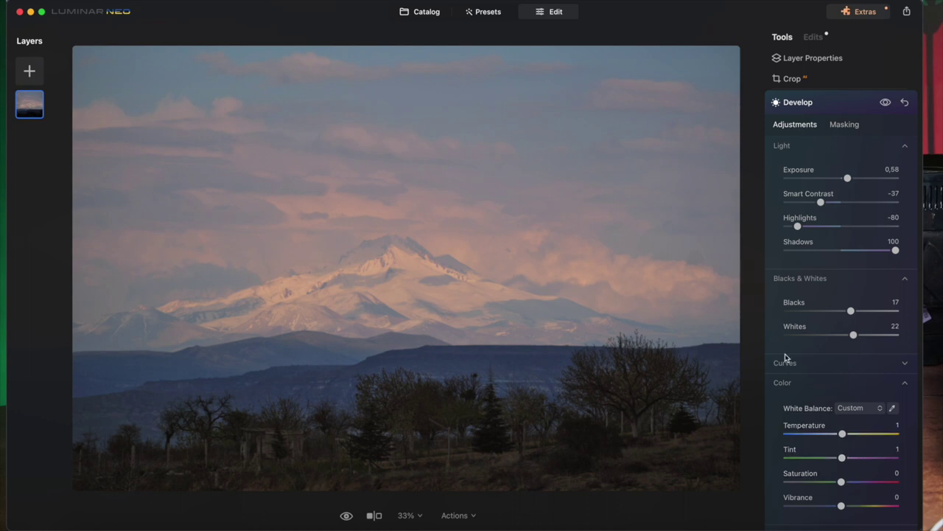
drag(841, 505, 852, 509)
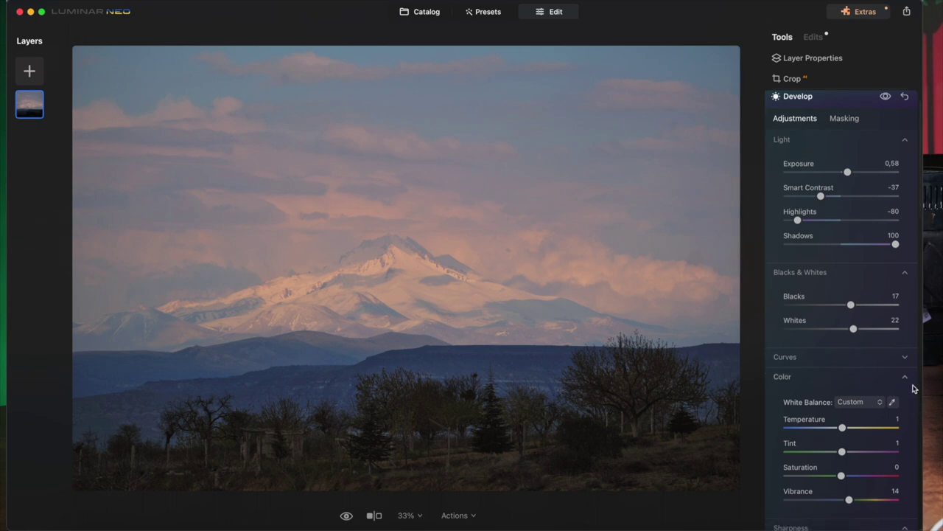
Set Sharpen to 20 in the lower part of the Develop panel
scroll(915, 401, down, 3)
scroll(914, 391, down, 2)
scroll(914, 389, down, 2)
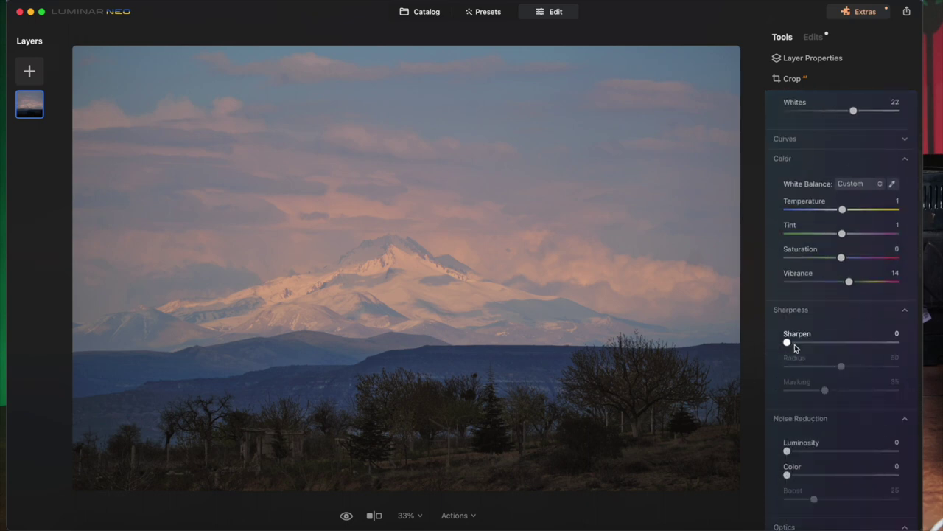
drag(787, 342, 811, 344)
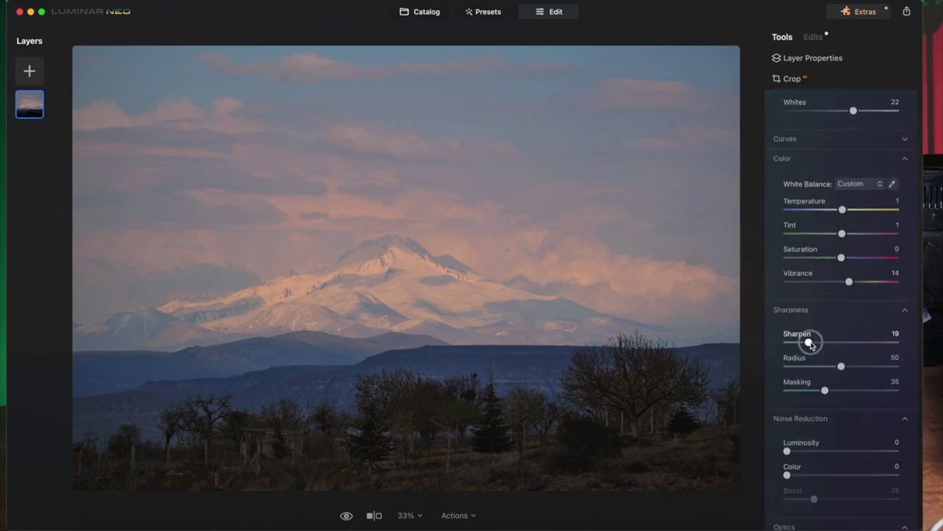
drag(810, 343, 810, 342)
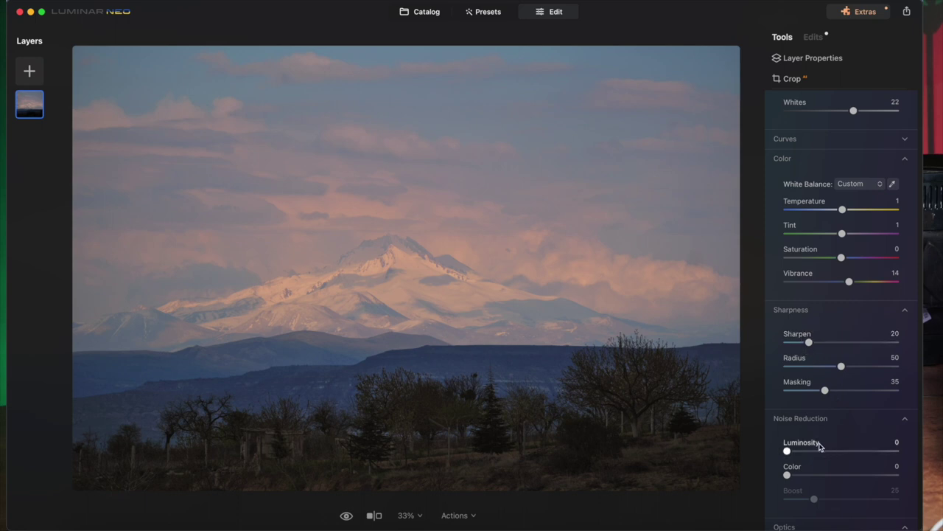
Set Noise Reduction Luminosity to 19, then return to the top of the panel
drag(786, 451, 809, 454)
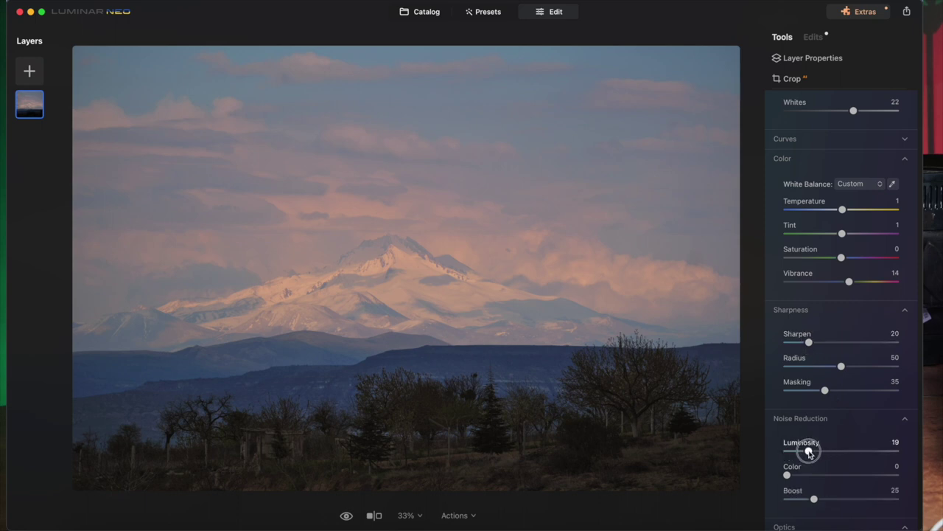
drag(809, 453, 809, 453)
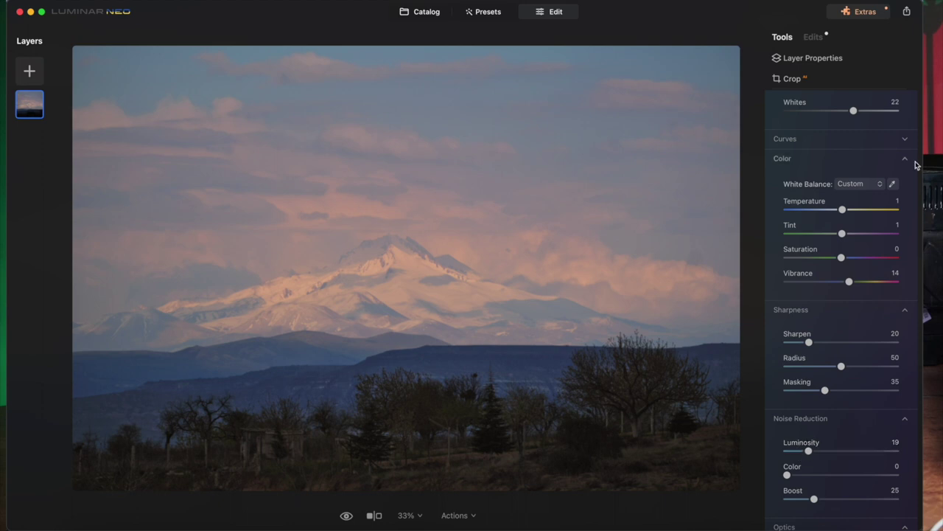
scroll(877, 373, down, 3)
scroll(877, 373, down, 2)
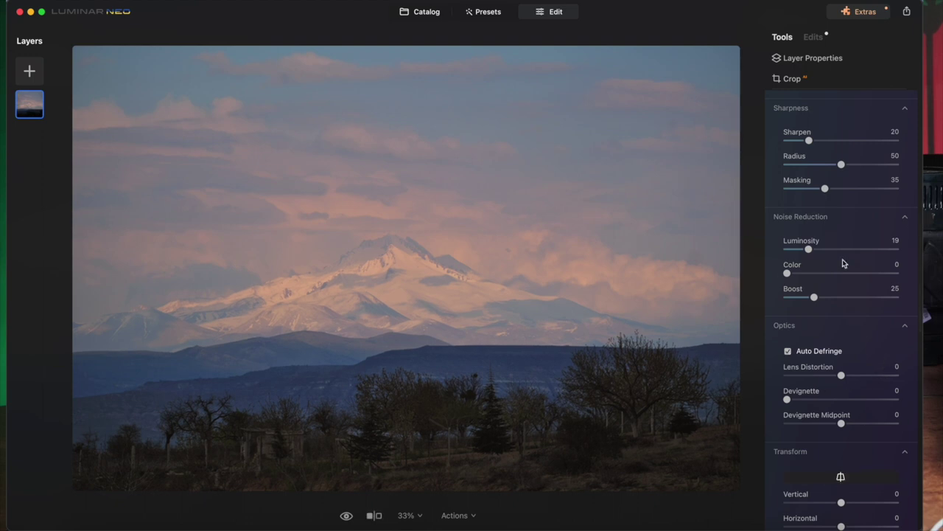
scroll(874, 295, down, 7)
scroll(874, 294, up, 7)
scroll(873, 288, up, 5)
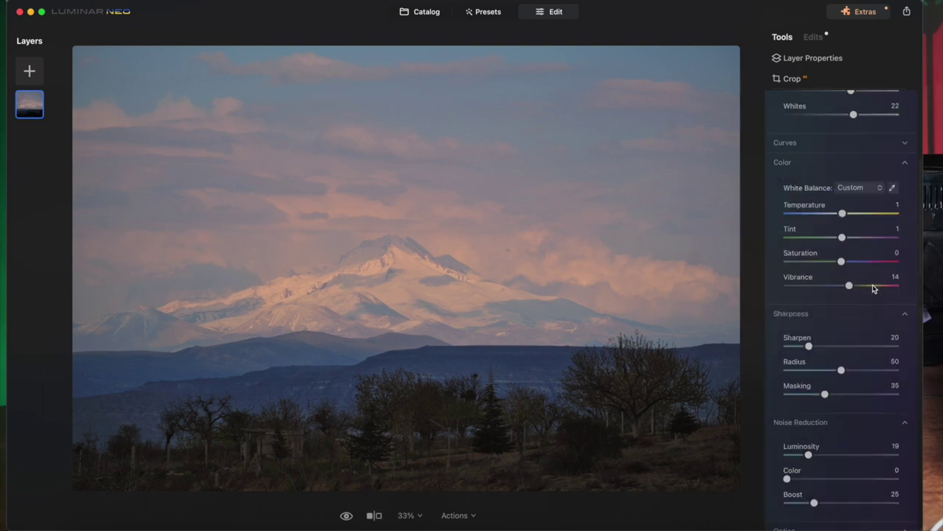
scroll(840, 118, up, 6)
click(838, 133)
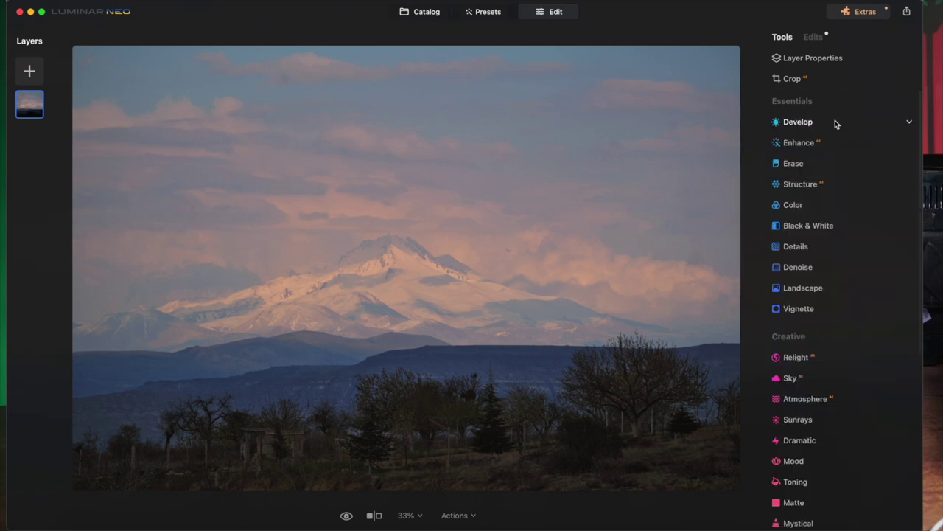
click(806, 122)
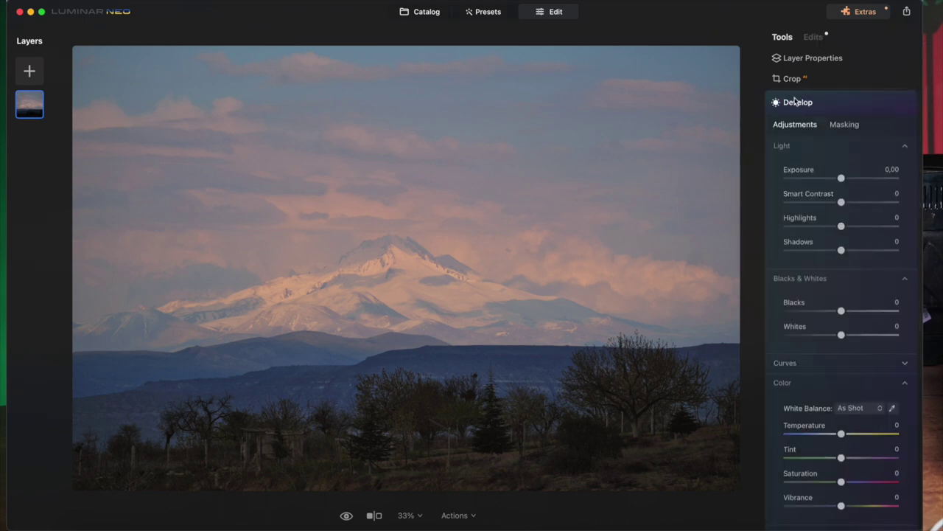
click(795, 99)
click(818, 34)
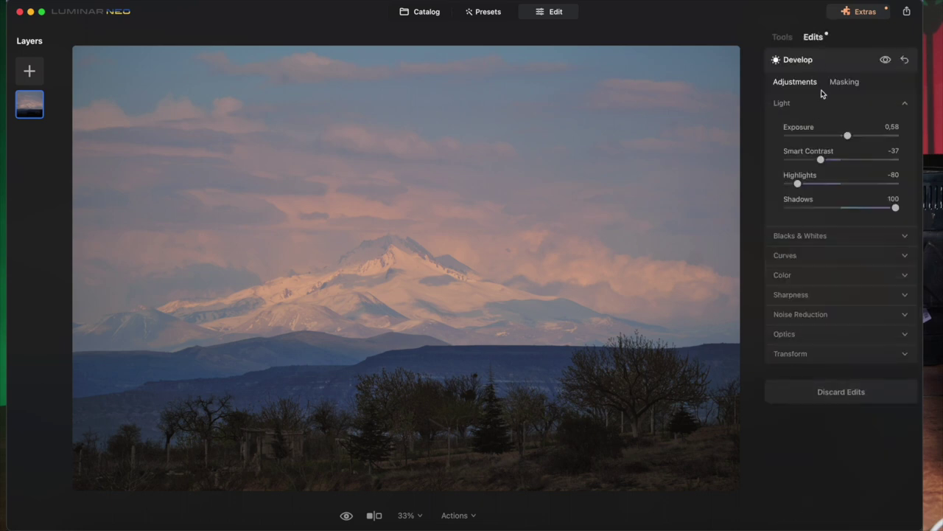
click(818, 37)
click(787, 37)
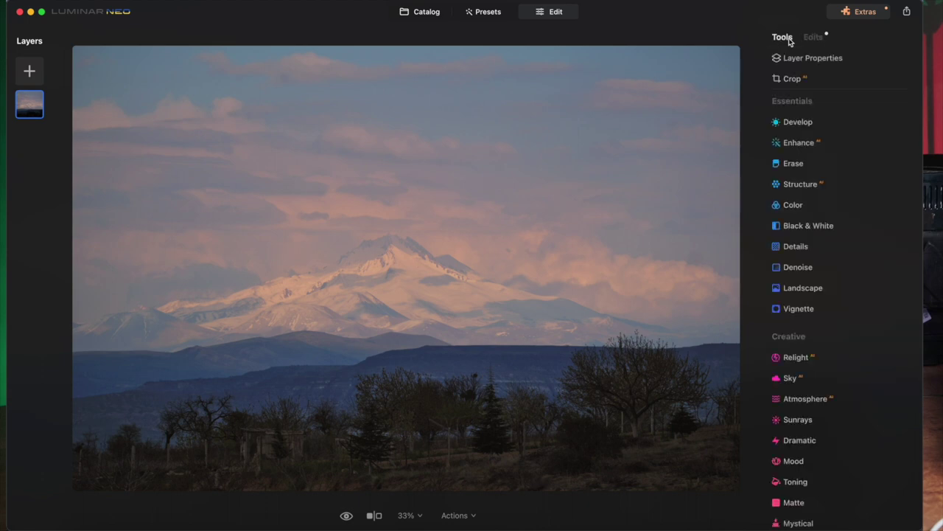
click(803, 143)
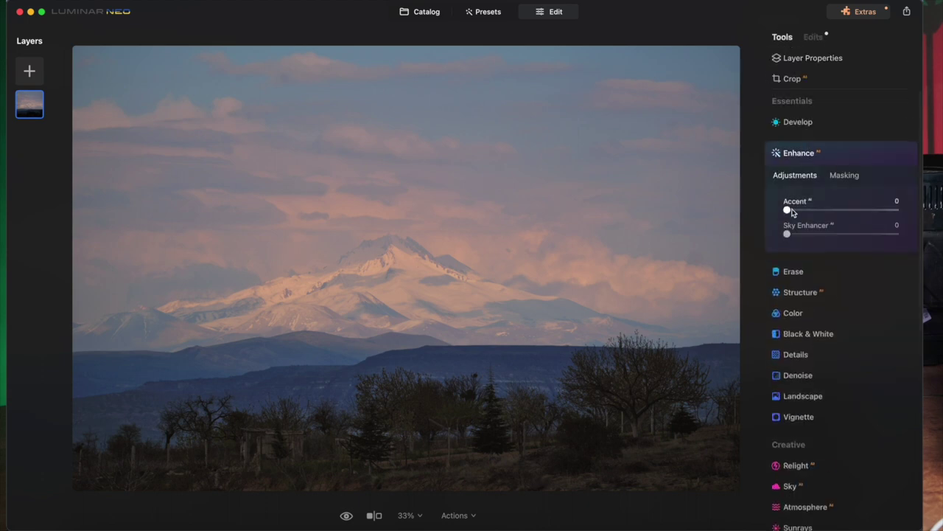
drag(788, 212, 830, 212)
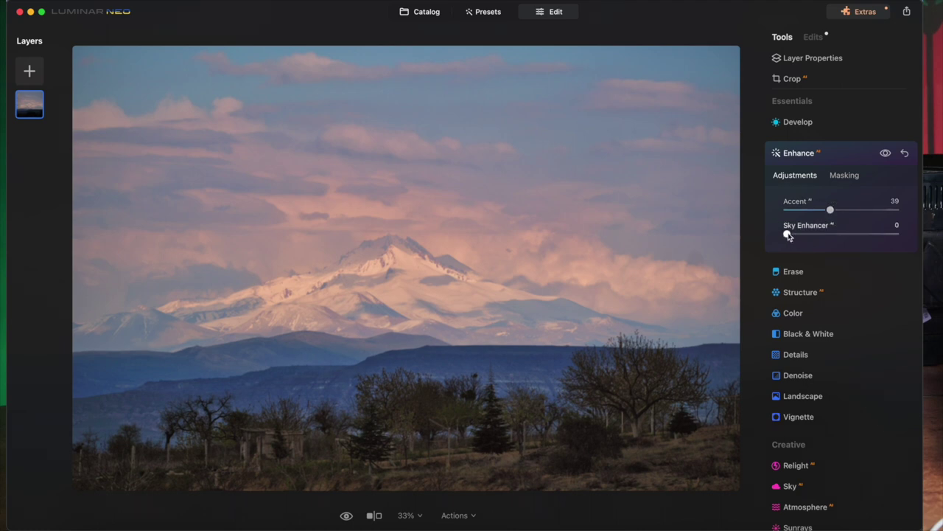
click(788, 234)
drag(788, 235, 814, 237)
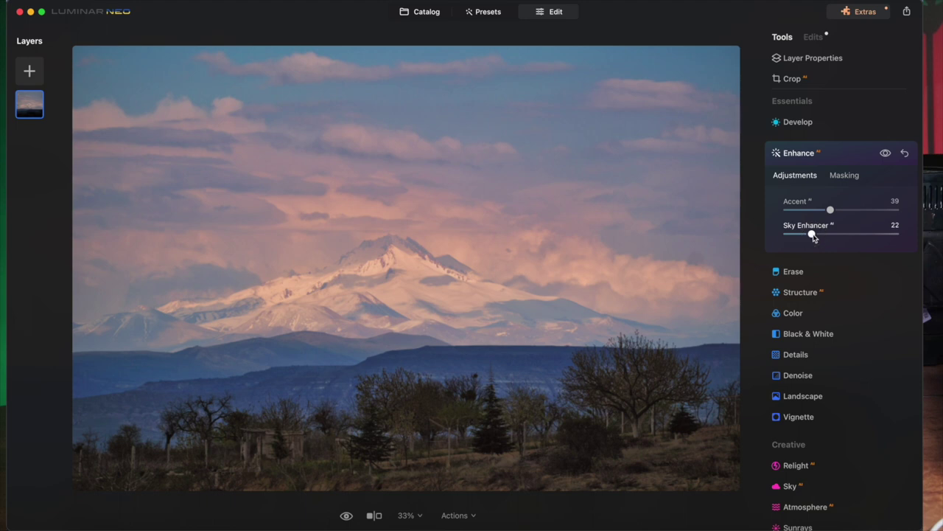
double_click(813, 235)
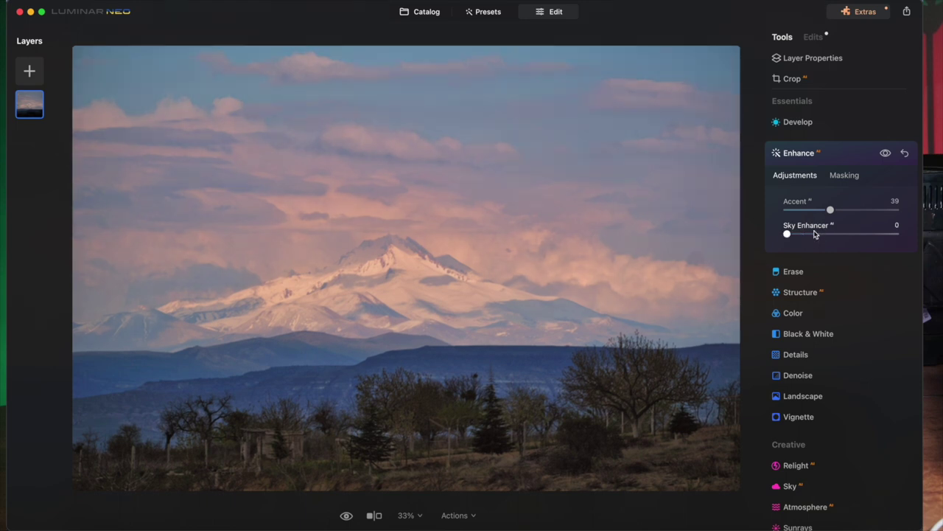
double_click(831, 211)
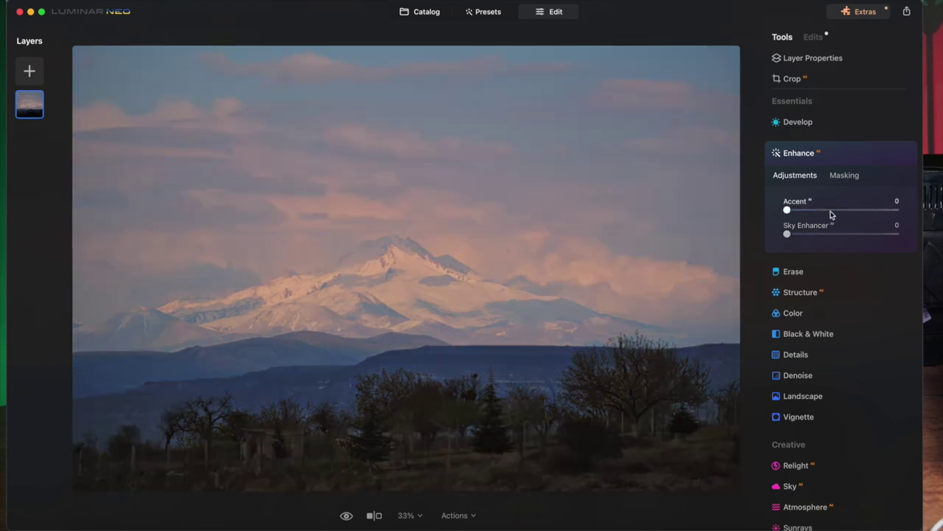
click(878, 155)
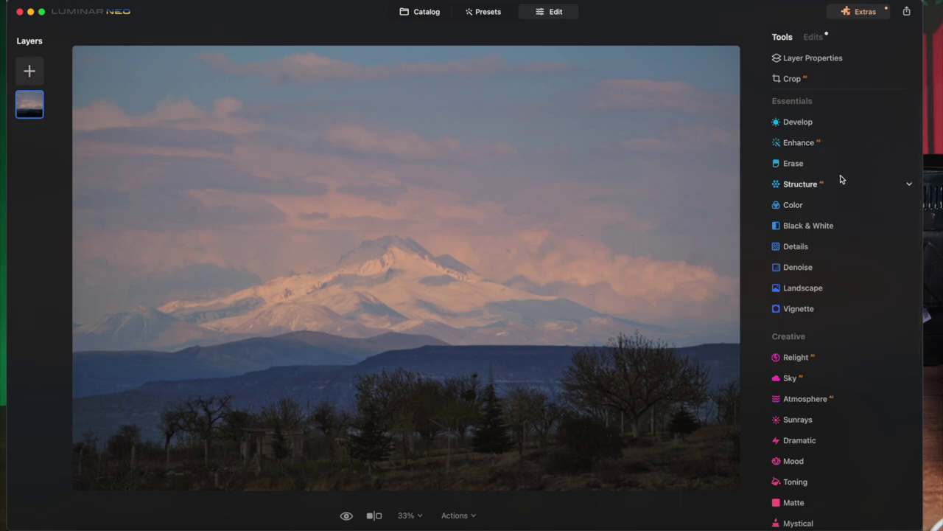
Set Color HSL Luminance to Cyan -16, Blue -33, Purple -17 and Green 50
click(799, 206)
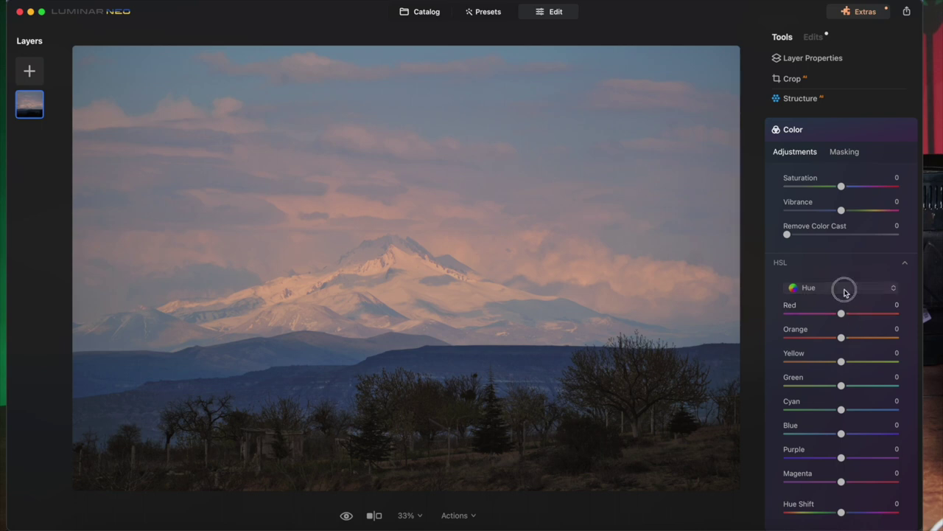
click(842, 288)
click(830, 330)
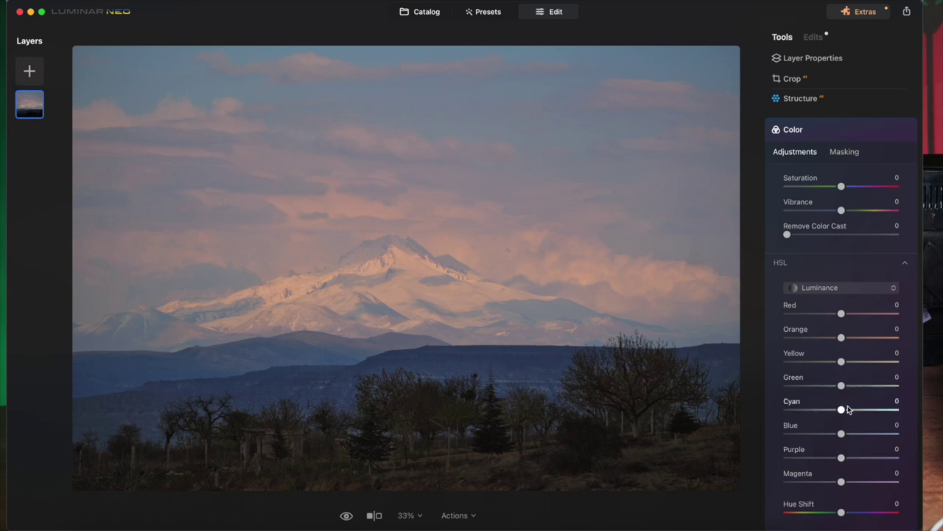
mouse_move(841, 436)
mouse_down()
mouse_move(822, 435)
mouse_move(831, 410)
mouse_up()
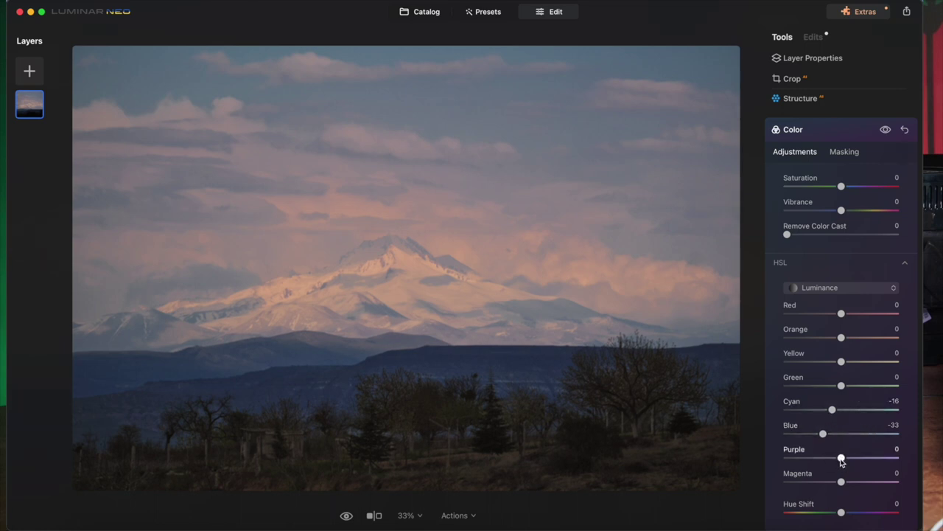
drag(842, 459, 831, 459)
drag(842, 386, 870, 386)
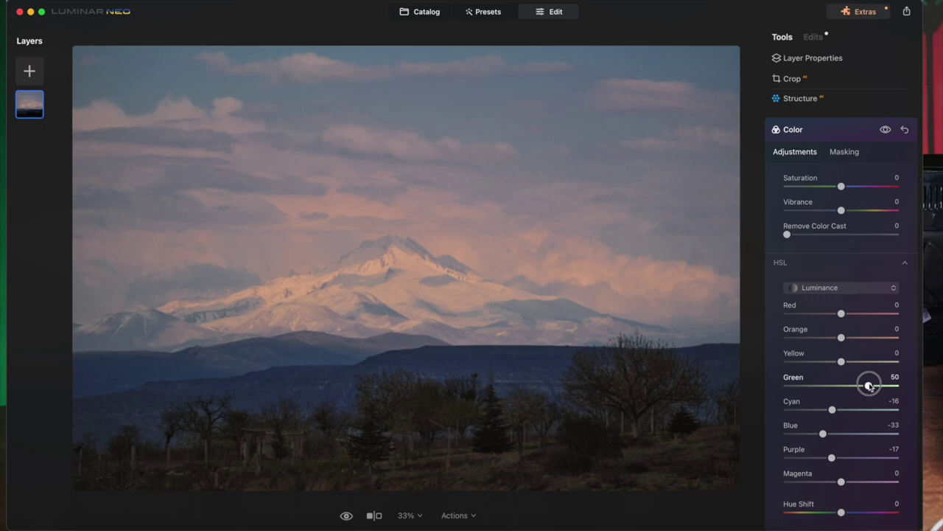
drag(869, 386, 870, 388)
click(846, 287)
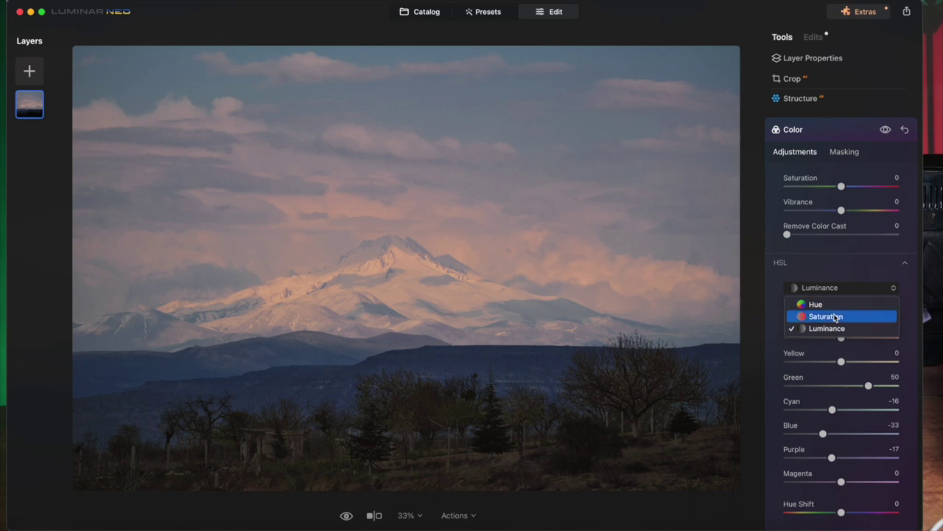
Try HSL Hue shifts on the Blue and Purple tones
click(835, 305)
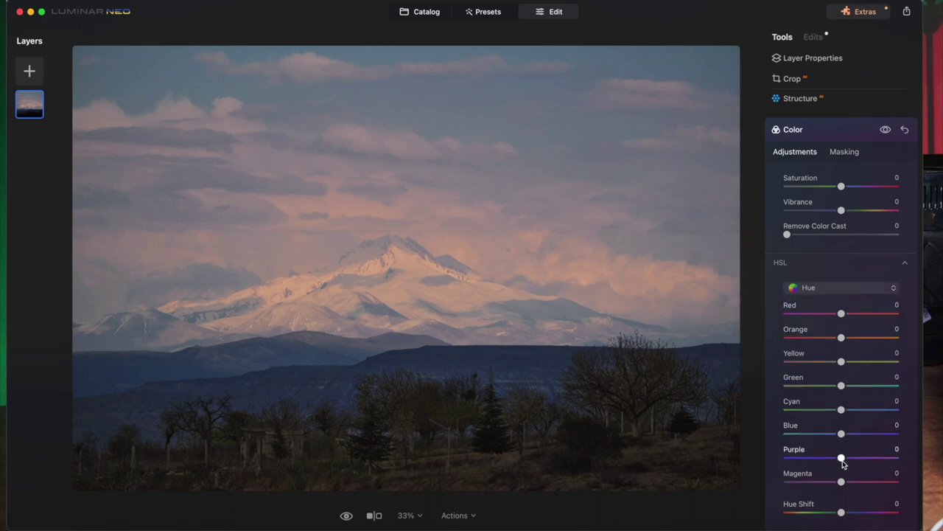
drag(841, 434, 879, 437)
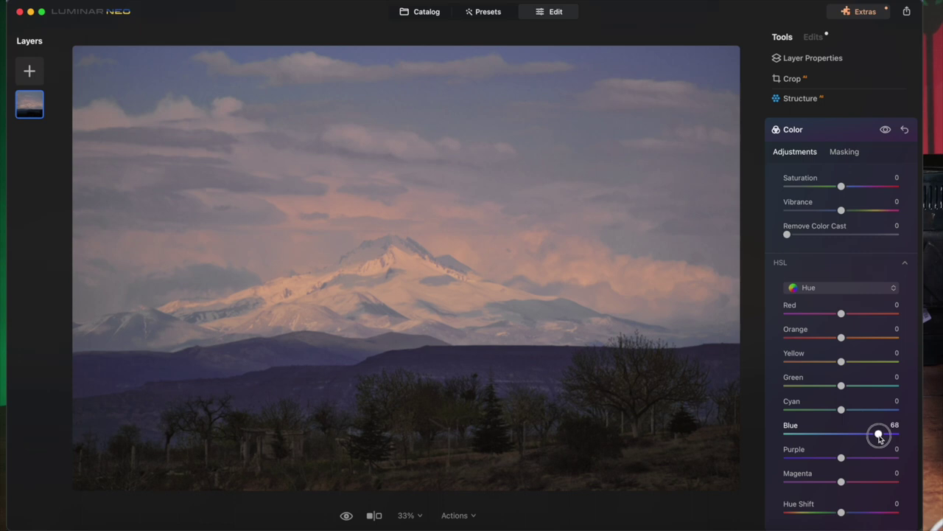
drag(879, 436, 854, 461)
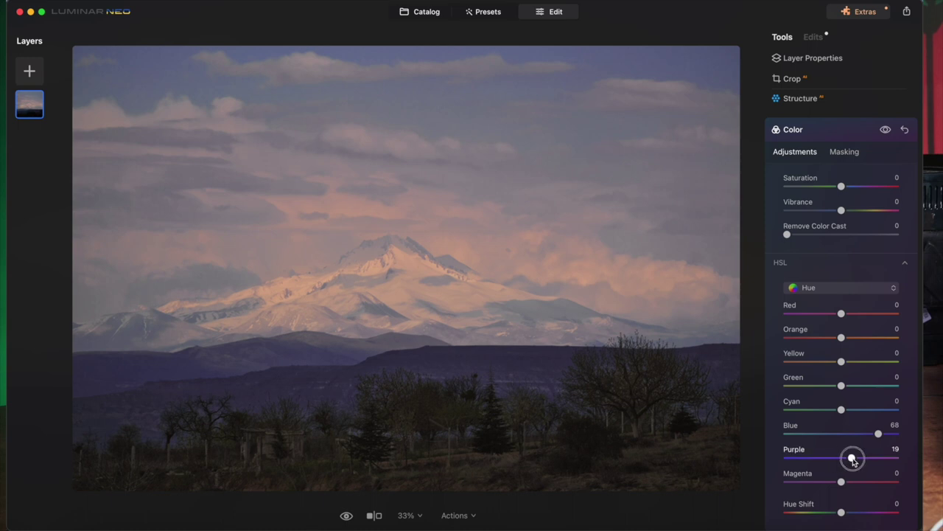
drag(853, 460, 853, 459)
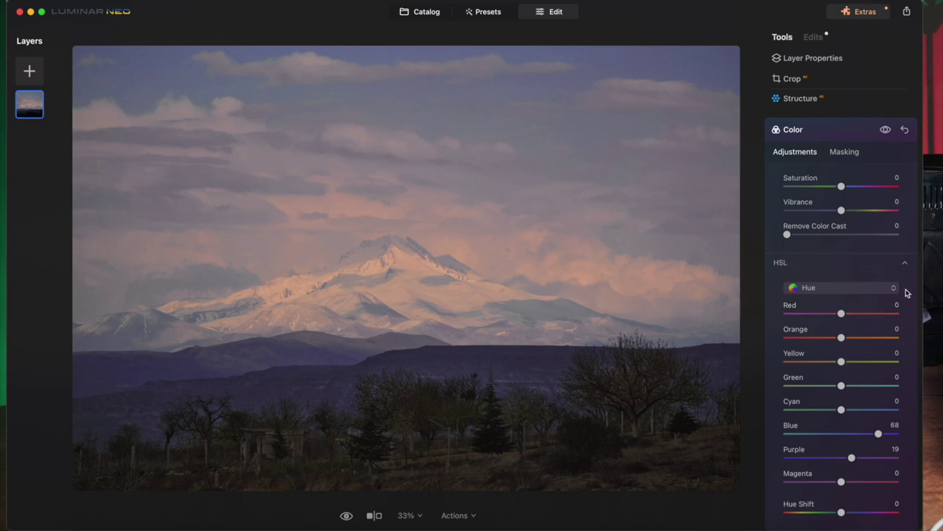
scroll(848, 376, down, 3)
scroll(847, 379, up, 5)
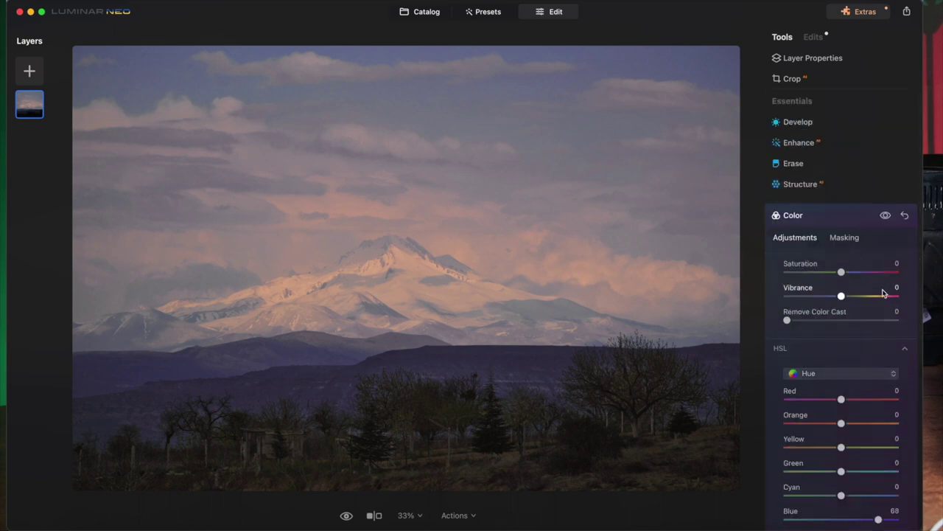
Lower the Color tool's overall Saturation to -39
click(847, 218)
click(794, 207)
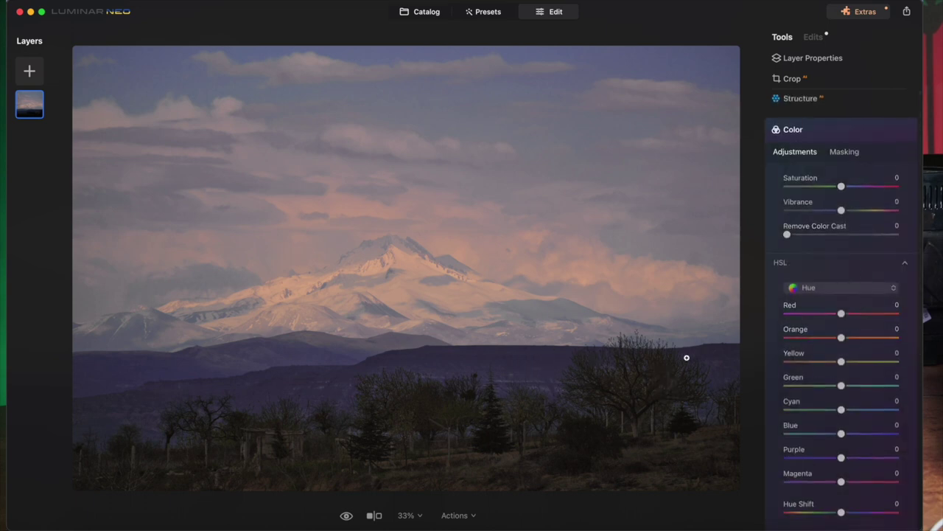
click(839, 186)
drag(839, 186, 820, 187)
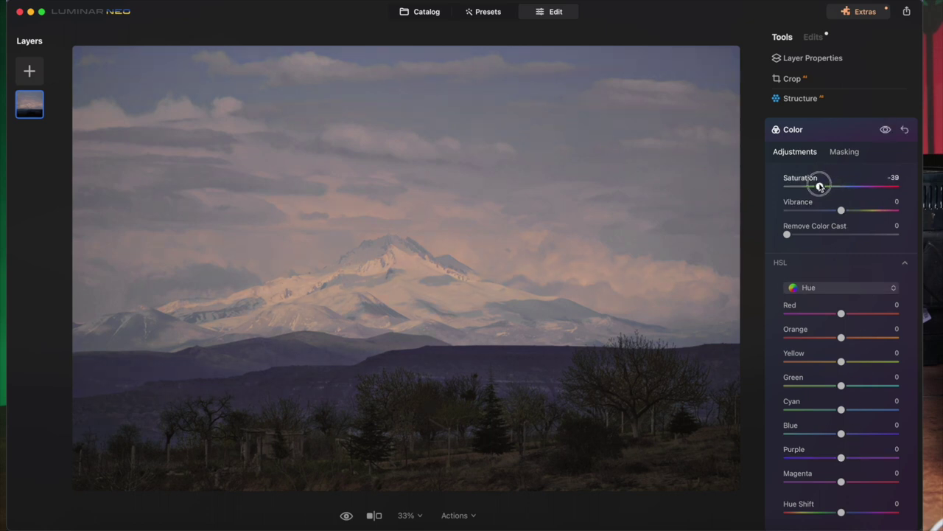
Mask the Color desaturation with a linear gradient over the lower foreground
click(844, 151)
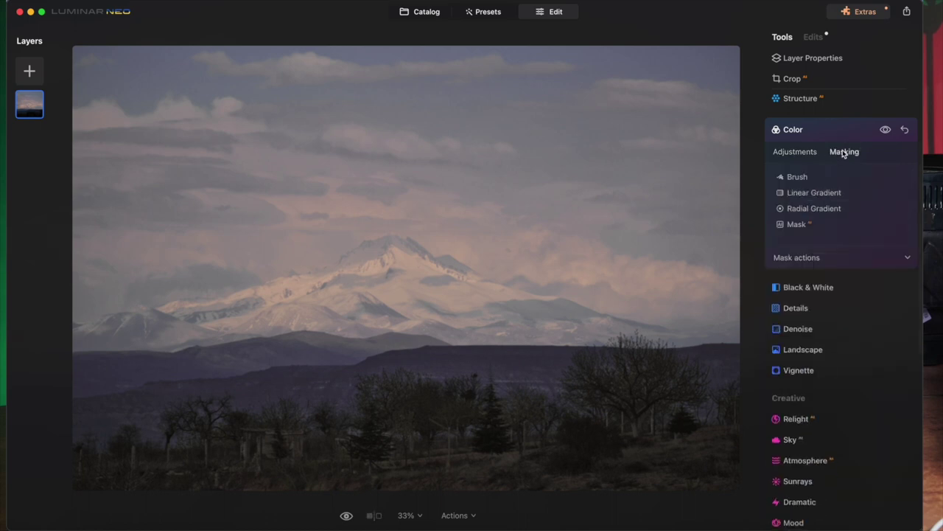
click(814, 193)
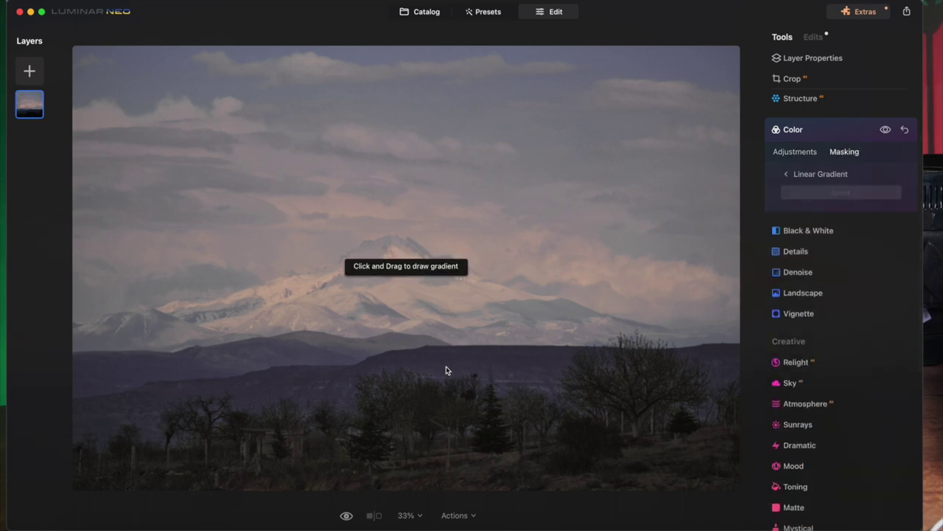
drag(445, 367, 445, 308)
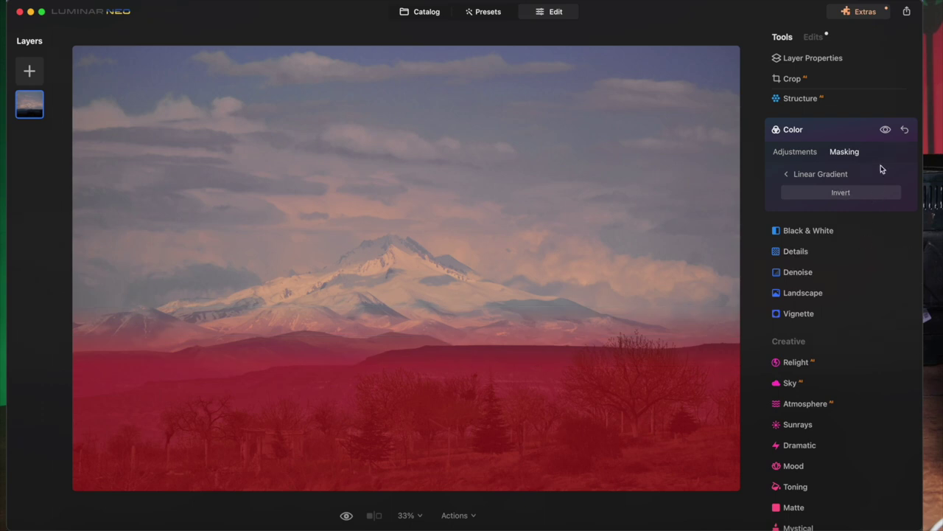
click(862, 130)
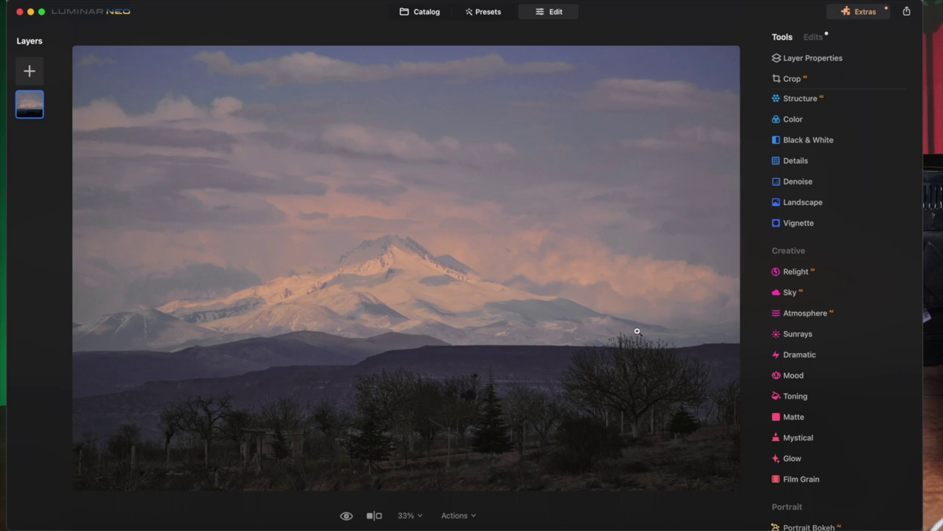
Add Landscape Dehaze 39, Golden Hour 19 and Foliage Enhancer 18
scroll(837, 140, up, 2)
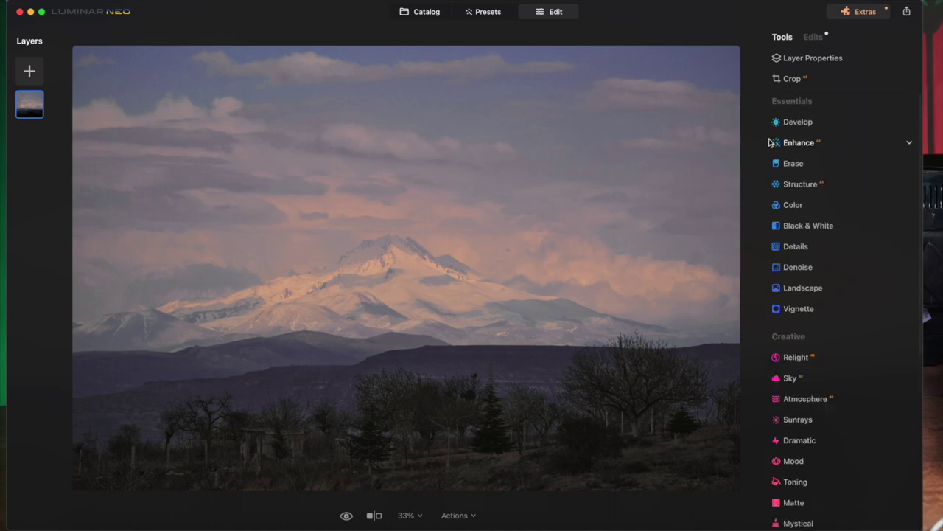
scroll(841, 305, down, 5)
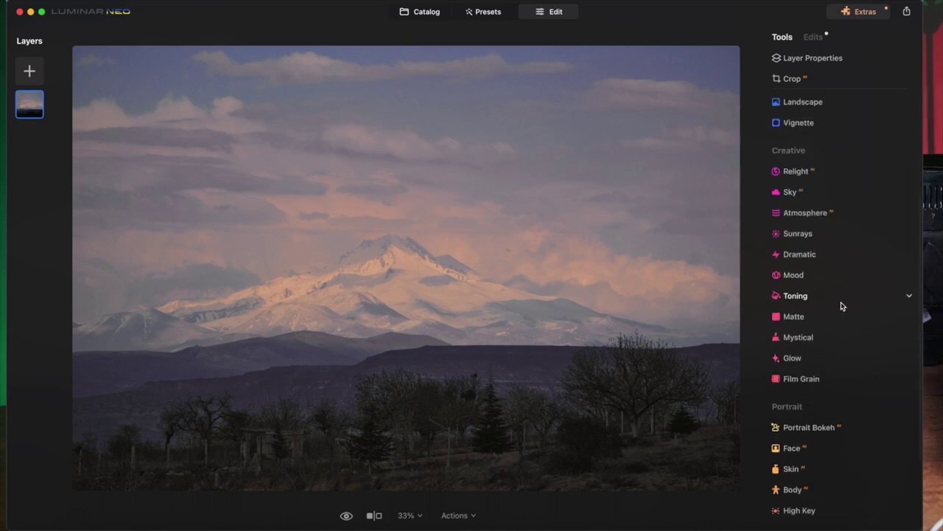
scroll(843, 302, up, 6)
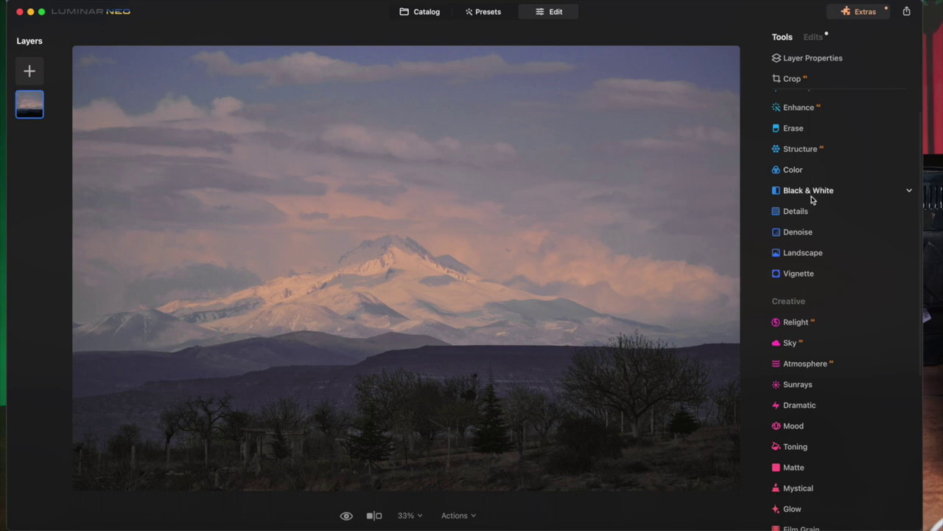
click(811, 254)
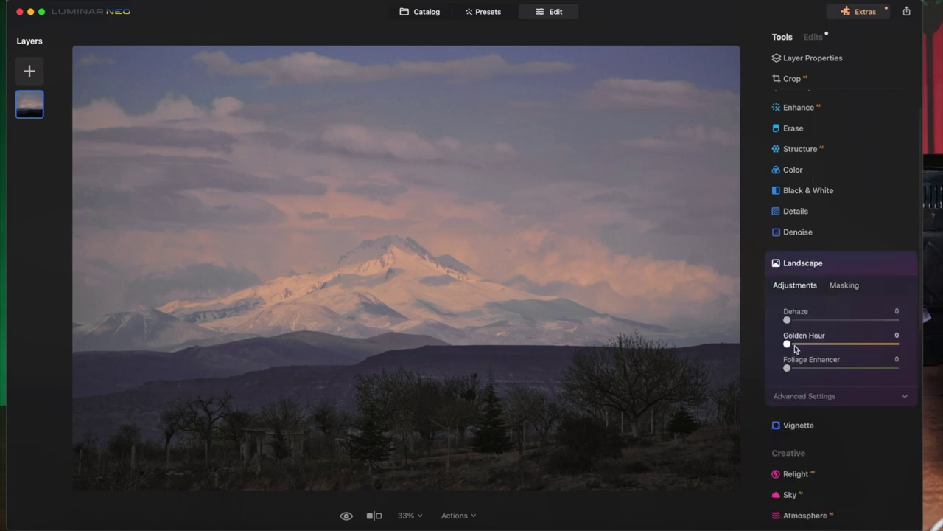
drag(787, 320, 830, 321)
mouse_move(787, 344)
mouse_down()
mouse_move(826, 346)
mouse_move(809, 344)
mouse_up()
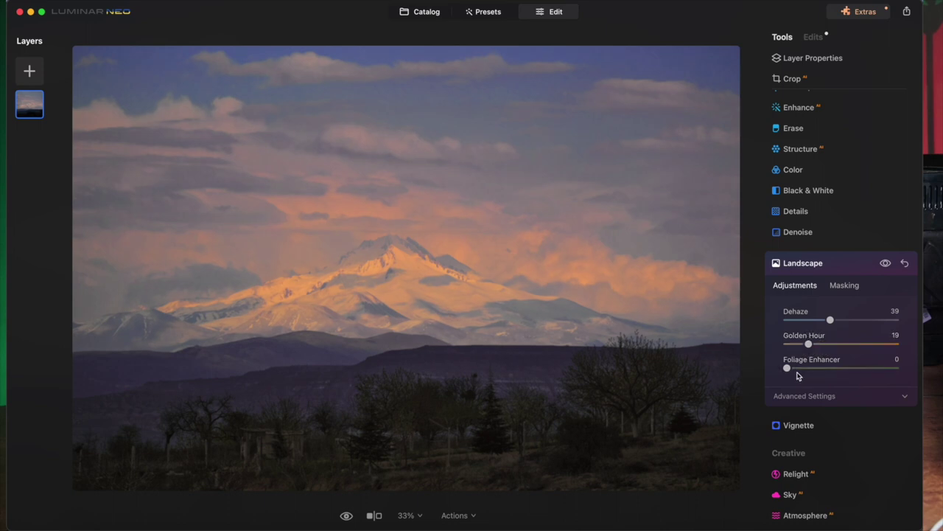
drag(787, 369, 808, 368)
click(845, 265)
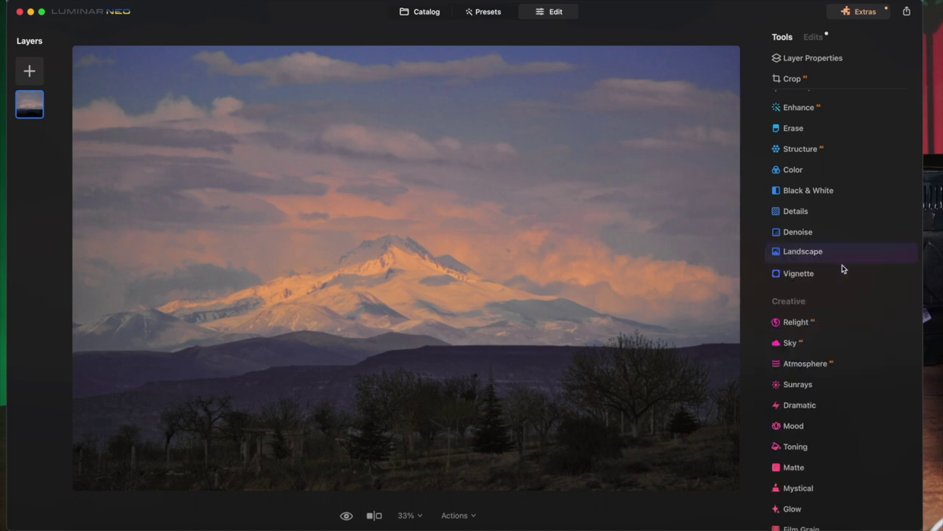
scroll(820, 121, up, 1)
Add a Develop linear gradient mask over the foreground, tilted slightly to follow the ridge
click(805, 122)
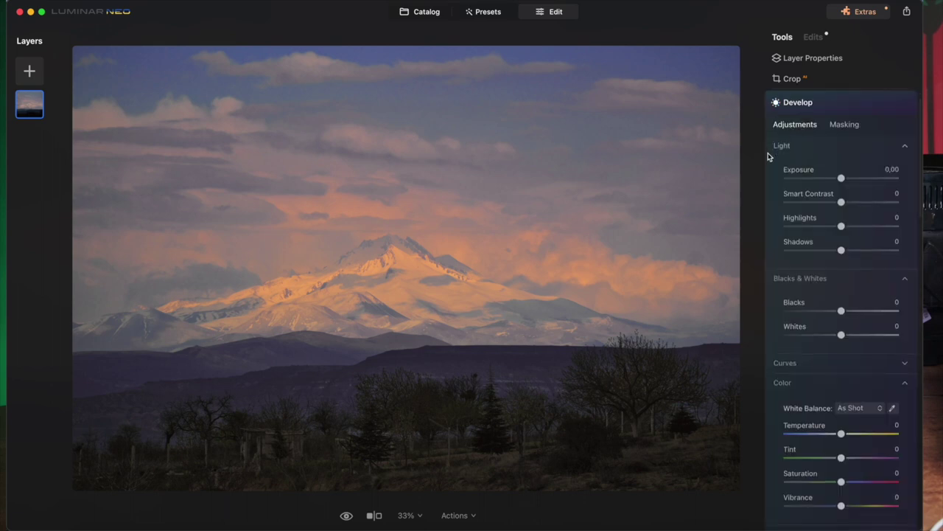
click(846, 125)
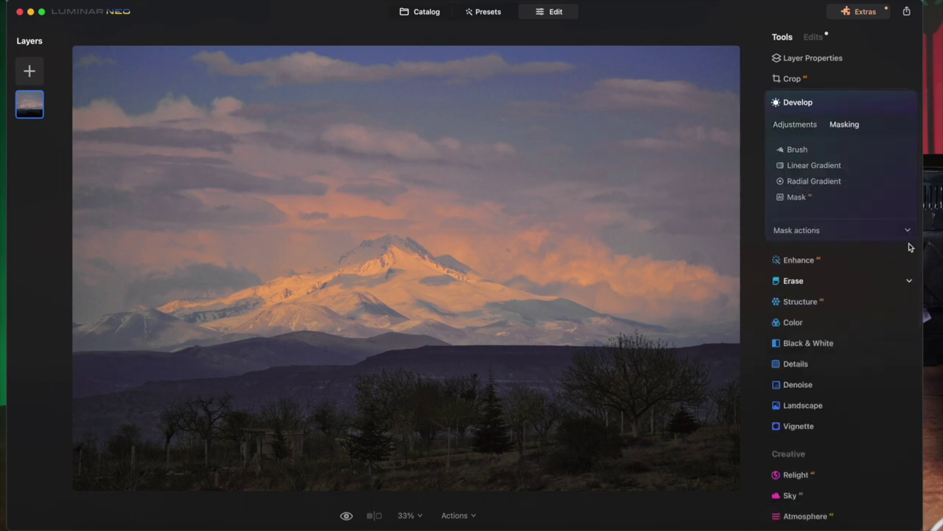
click(813, 165)
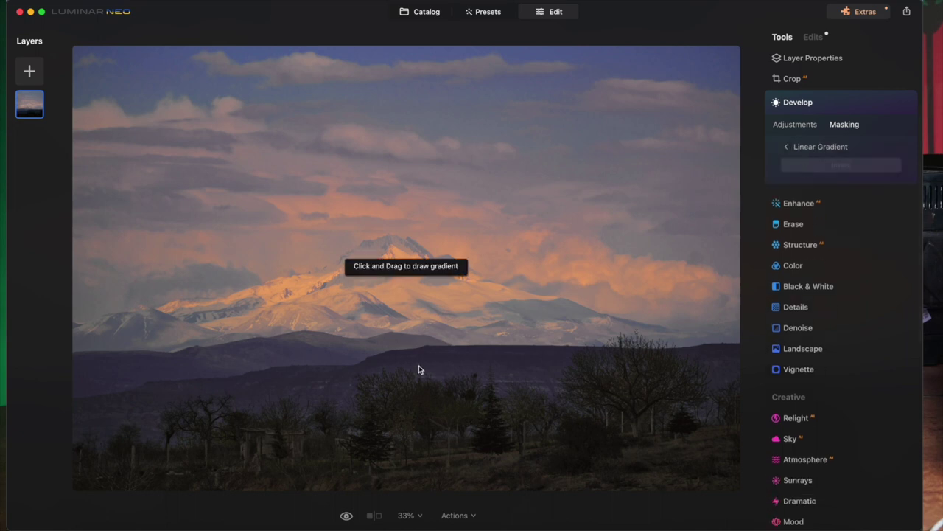
drag(420, 368, 419, 312)
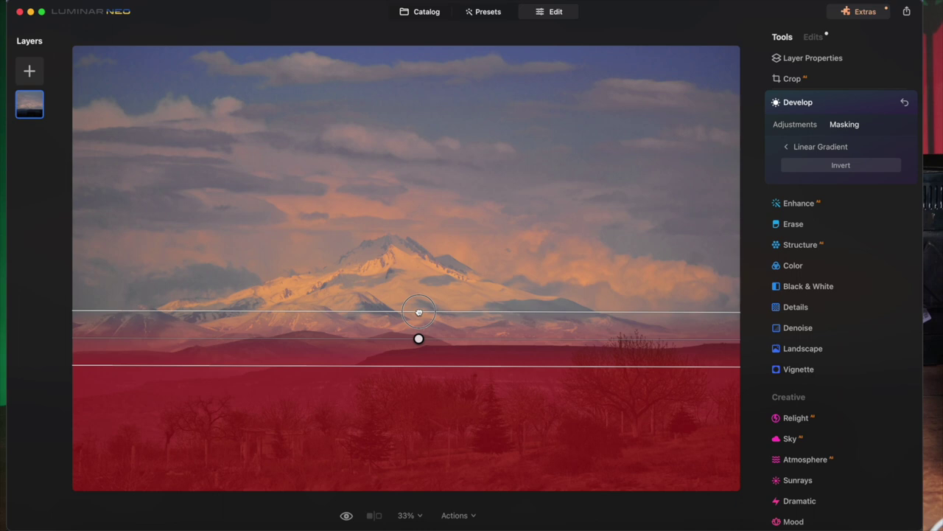
drag(419, 312, 418, 310)
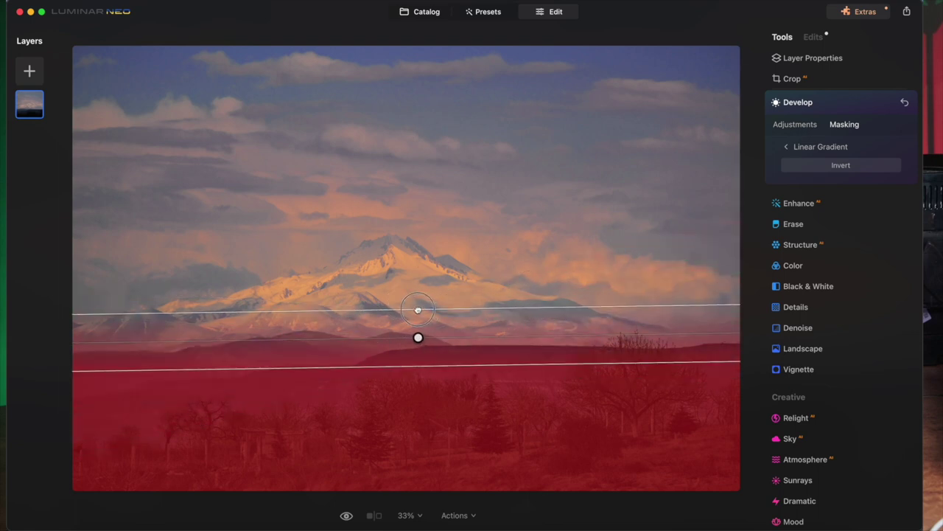
drag(418, 310, 419, 310)
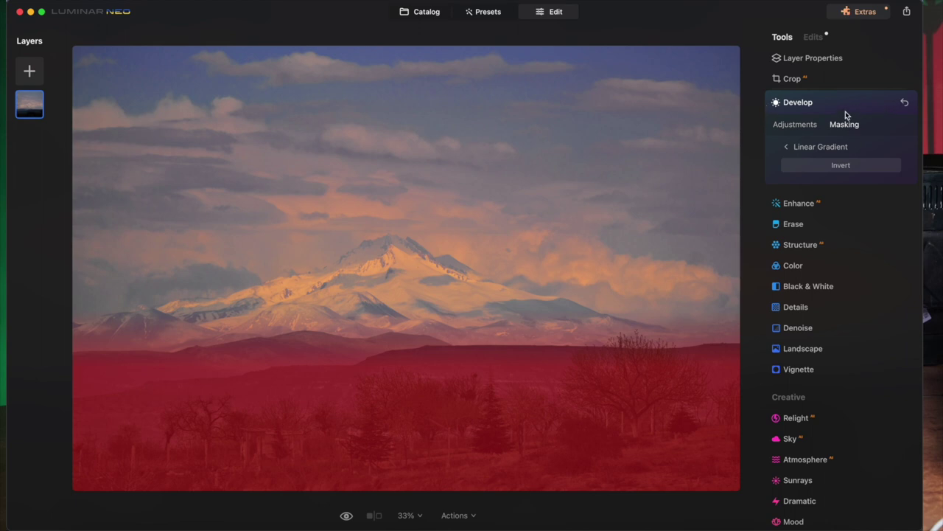
click(796, 123)
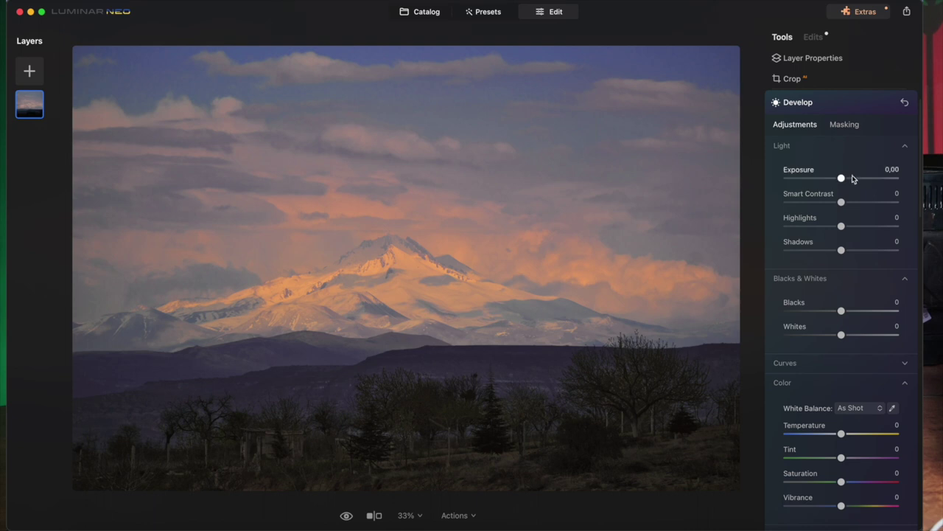
Set the masked foreground to Shadows 62, Blacks 15, Whites 23 and Smart Contrast 34
mouse_move(840, 179)
mouse_down()
mouse_move(905, 182)
mouse_move(840, 179)
mouse_up()
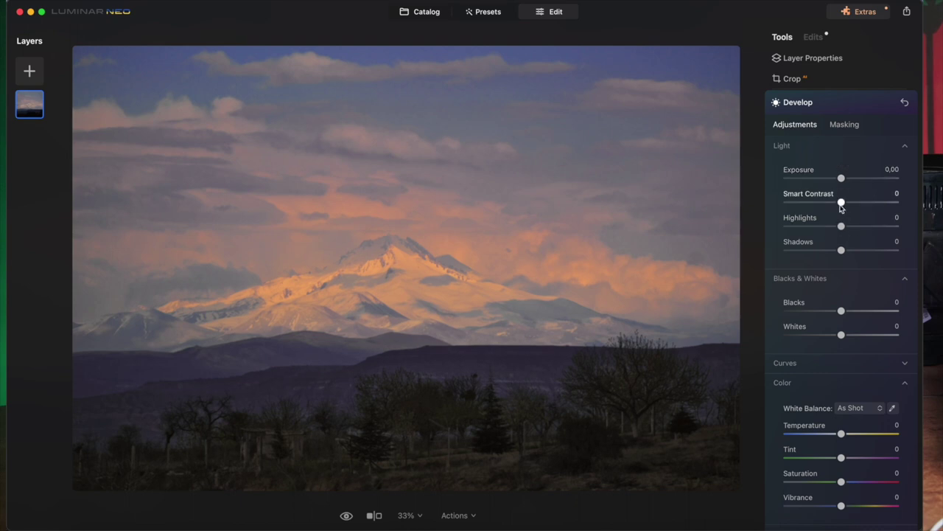
drag(844, 254, 878, 257)
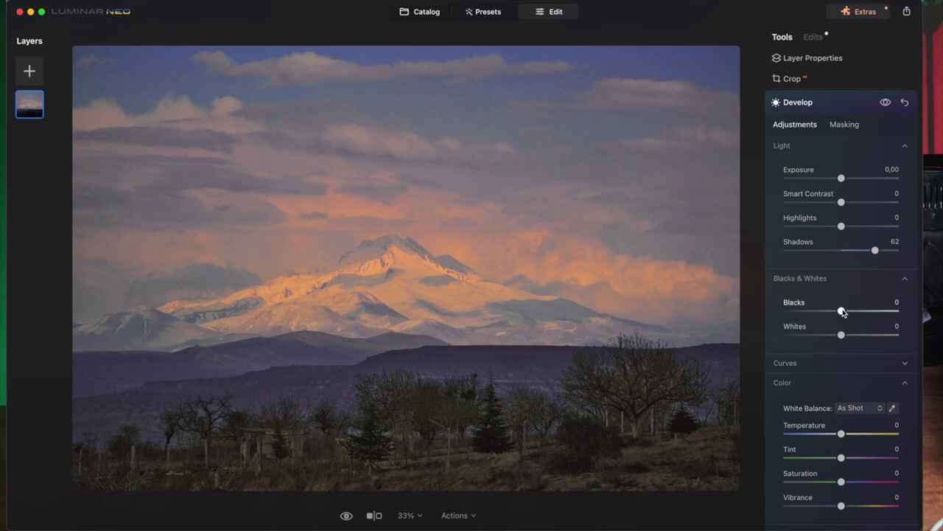
mouse_move(841, 310)
mouse_down()
mouse_move(852, 312)
mouse_move(854, 337)
mouse_up()
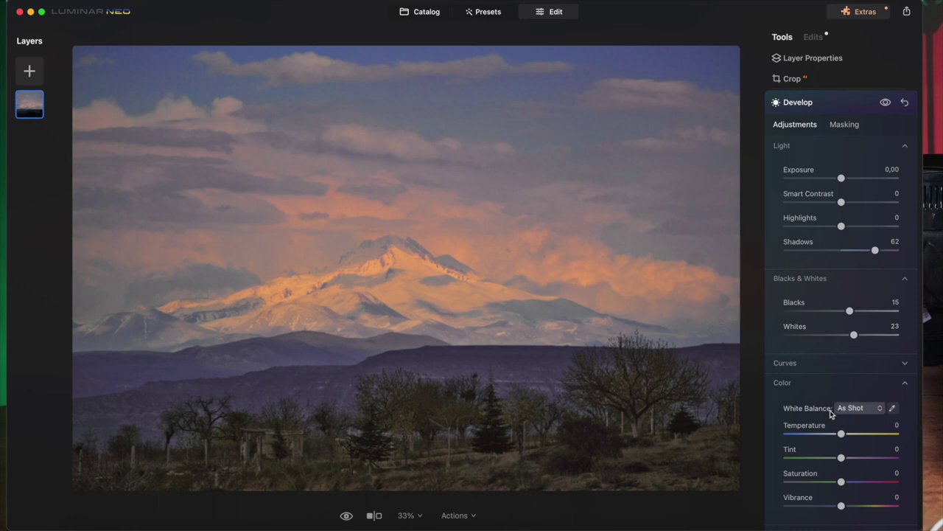
click(347, 517)
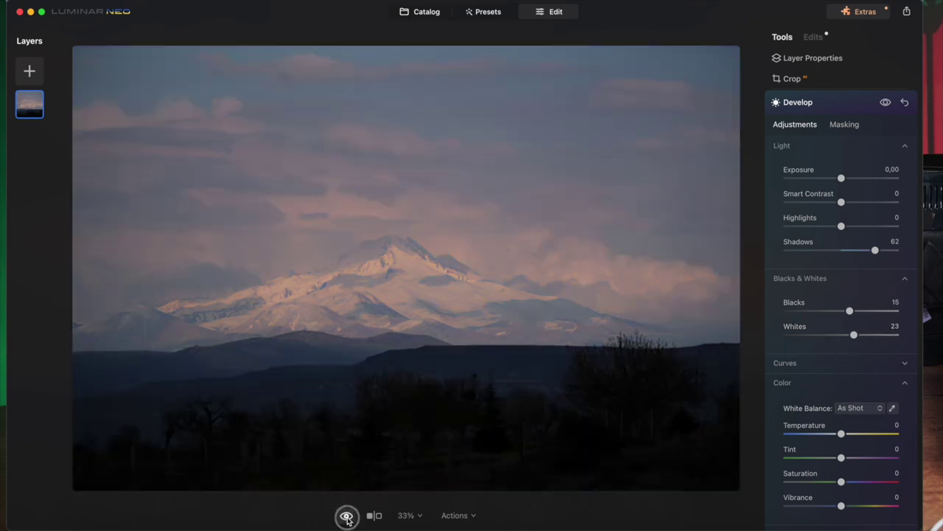
click(348, 518)
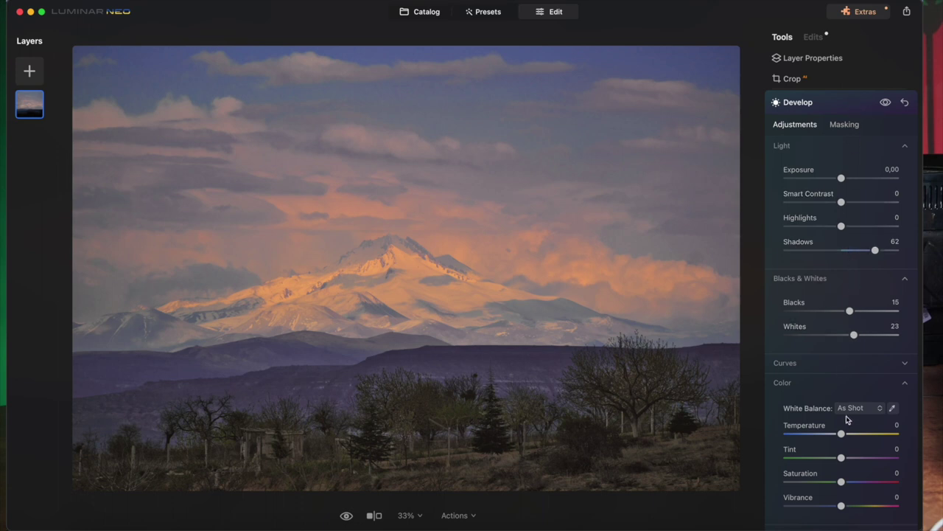
scroll(848, 414, down, 5)
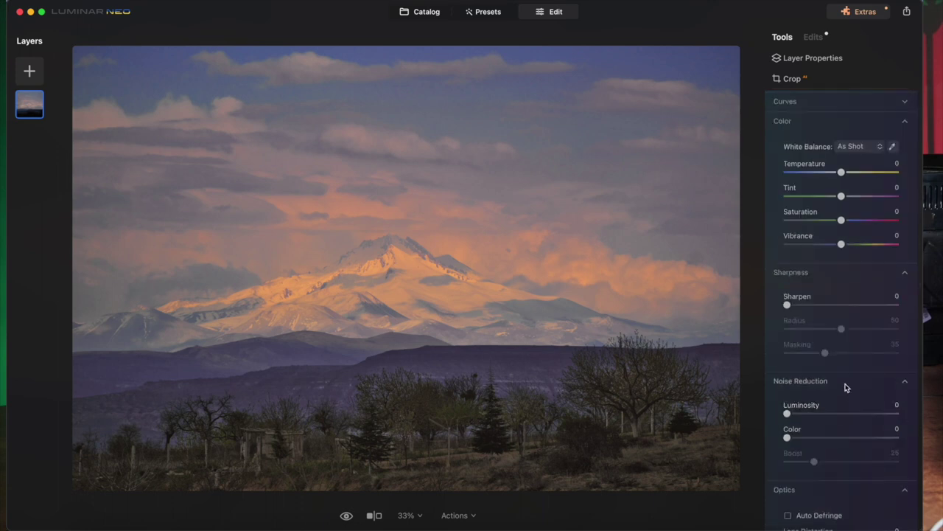
scroll(844, 297, up, 5)
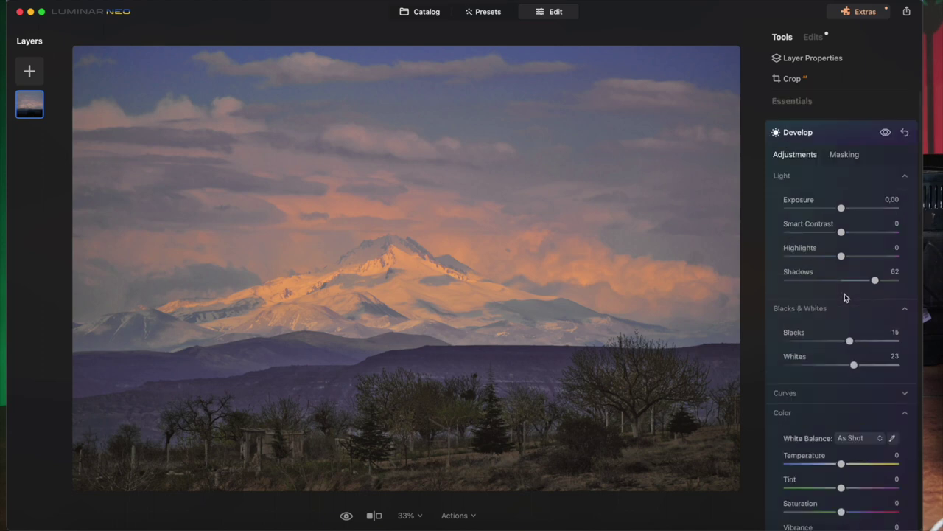
drag(841, 233, 860, 233)
Set Relight Brightness Near to 72 with Depth at 100
click(859, 134)
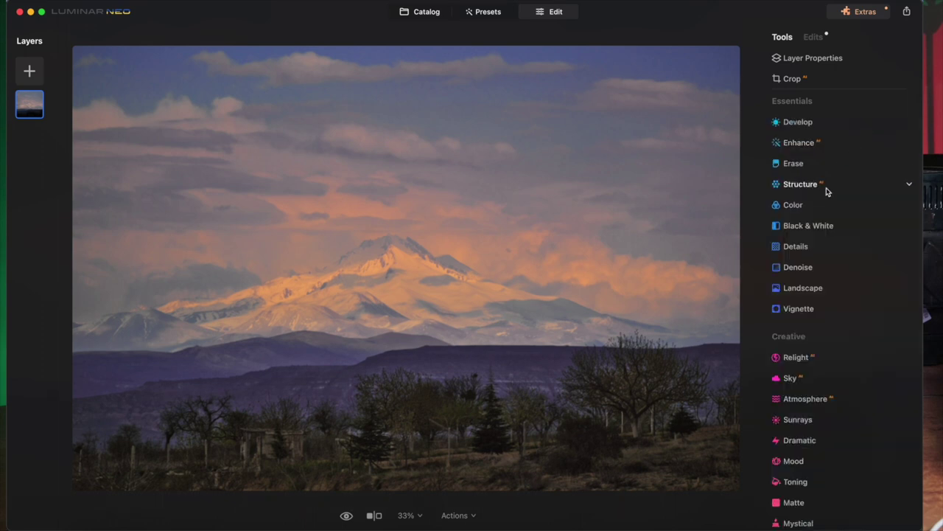
click(803, 360)
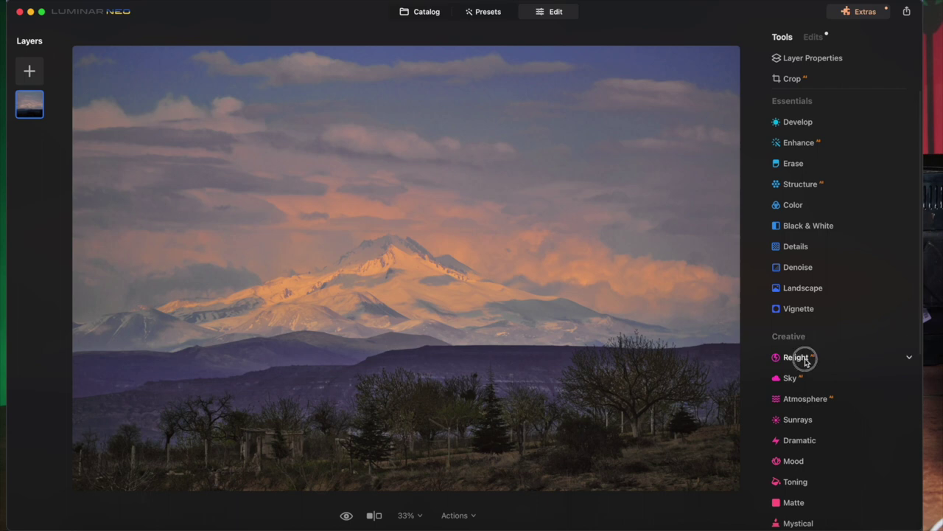
scroll(868, 327, down, 3)
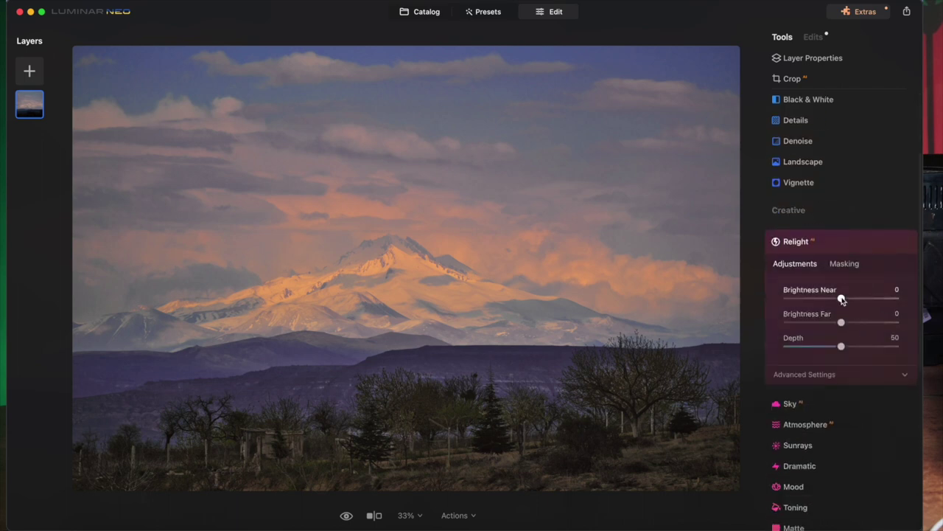
drag(841, 299, 919, 305)
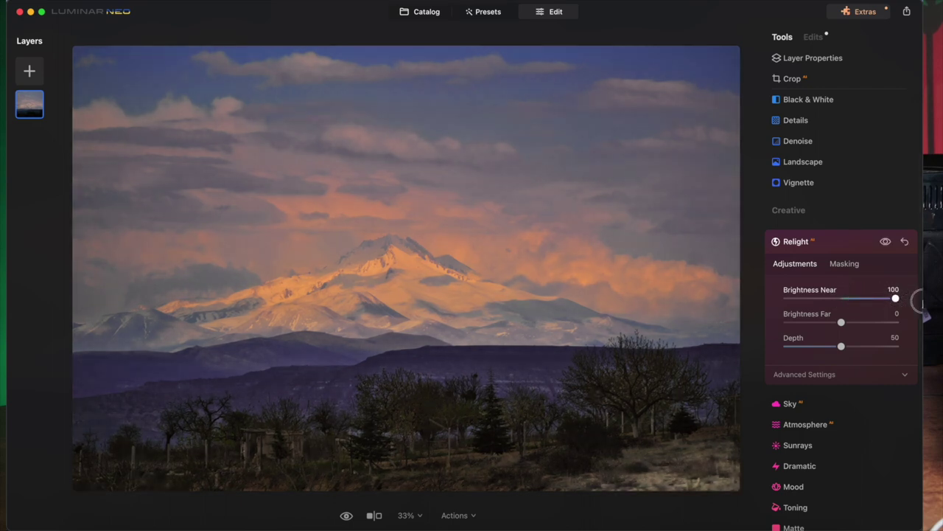
drag(895, 297, 871, 298)
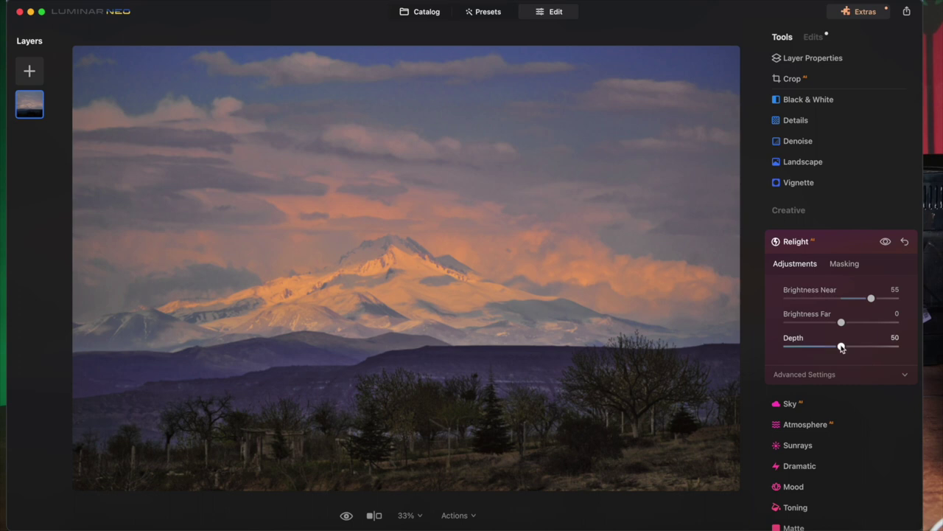
drag(842, 347, 919, 352)
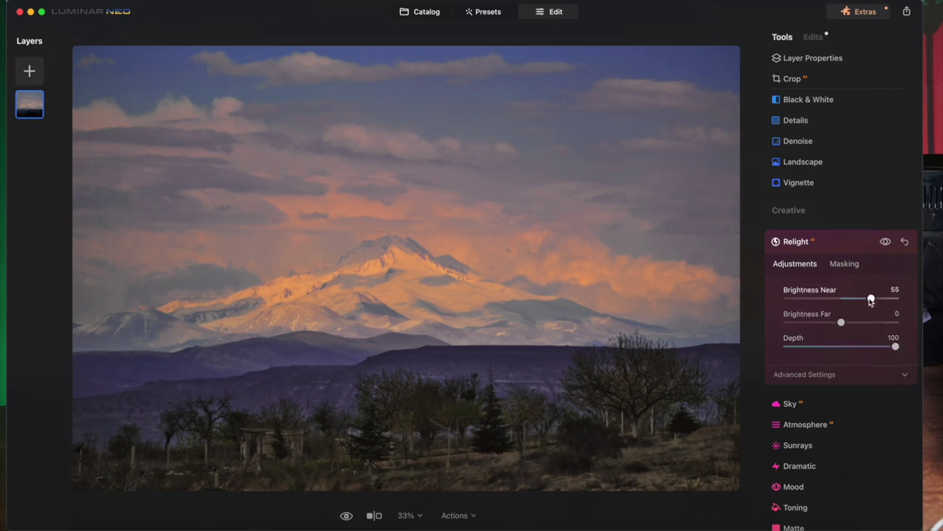
drag(871, 299, 882, 304)
drag(882, 302, 880, 301)
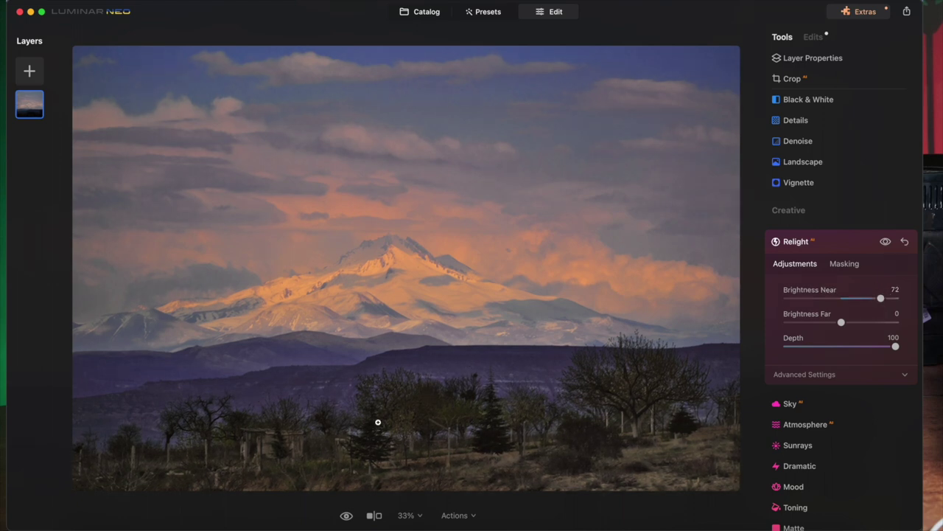
click(837, 244)
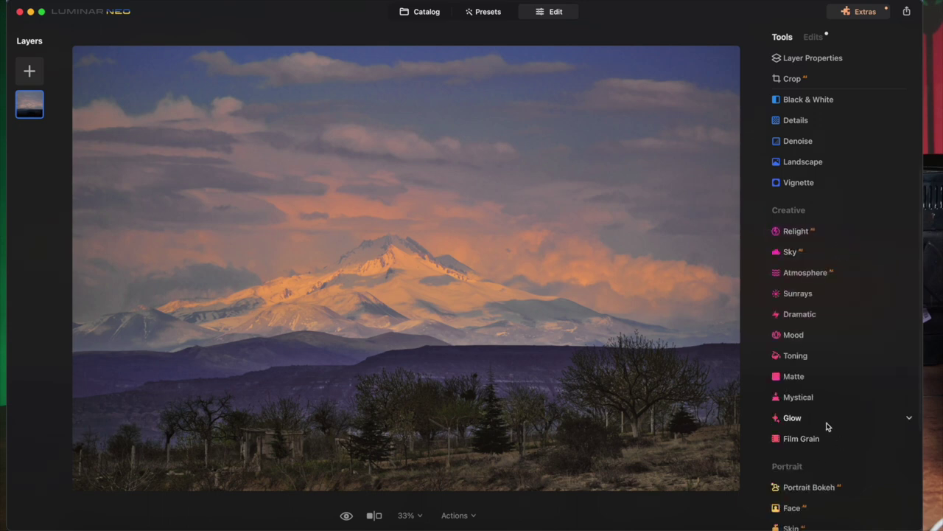
Set Supercontrast Highlights Contrast to 29 with Highlights Balance -63
scroll(826, 426, down, 5)
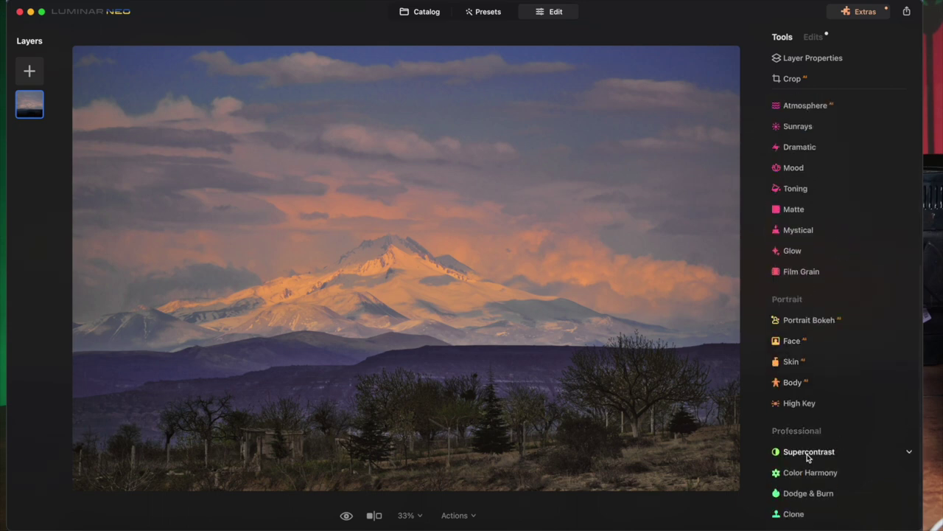
click(808, 452)
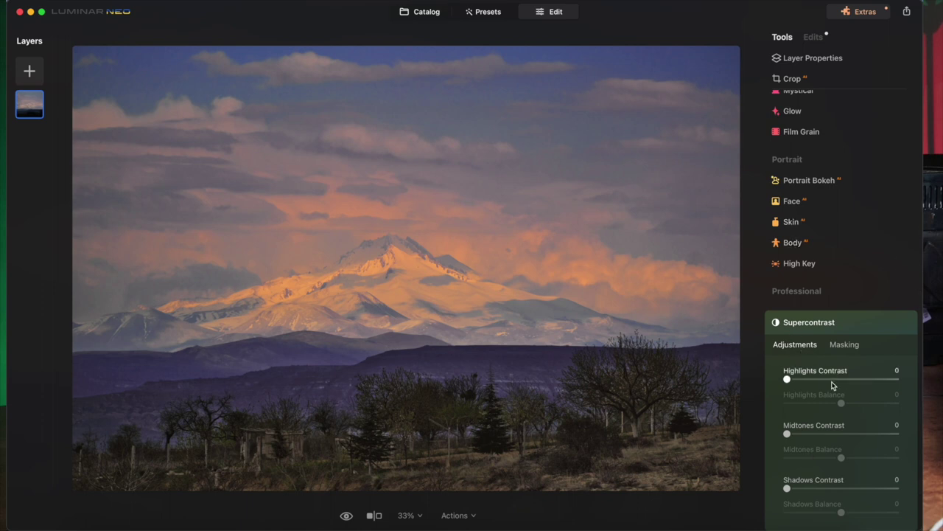
drag(787, 380, 806, 380)
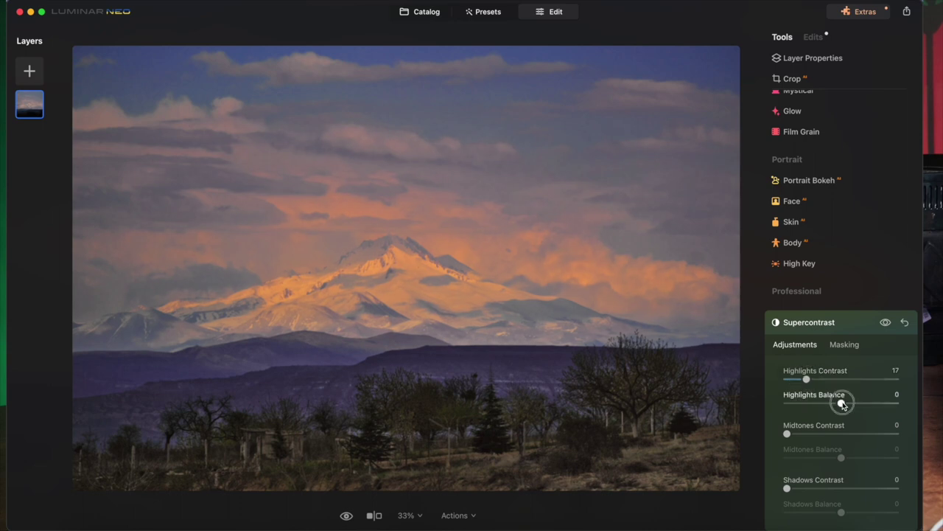
drag(844, 404, 898, 404)
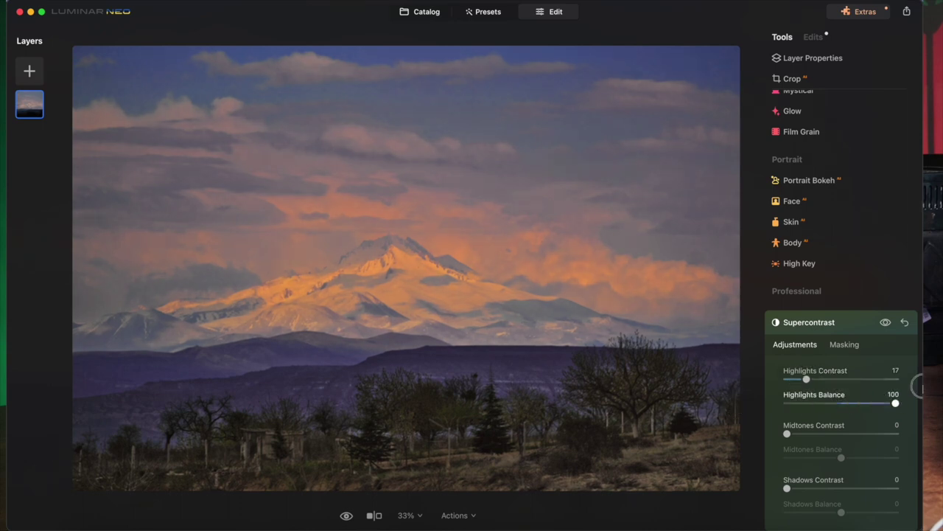
mouse_move(807, 411)
mouse_down()
mouse_move(793, 412)
mouse_move(818, 412)
mouse_move(809, 412)
mouse_up()
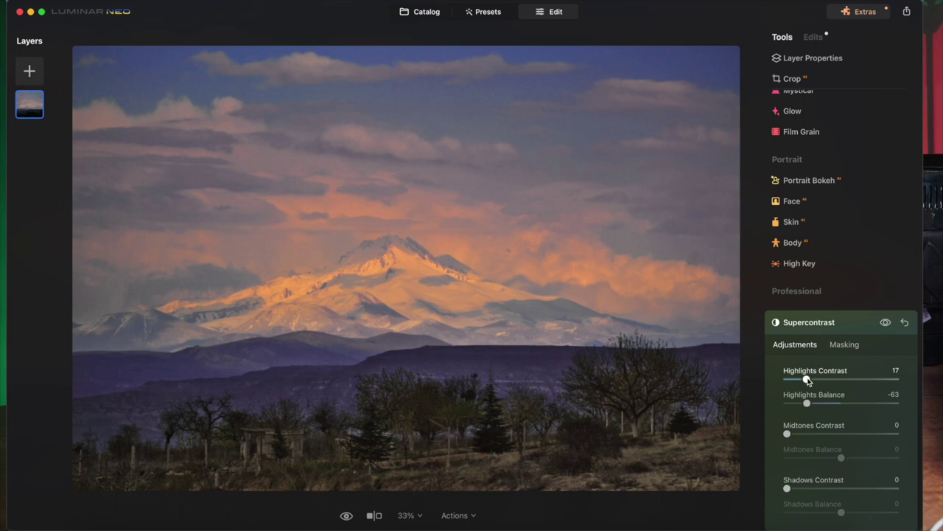
mouse_move(806, 379)
mouse_down()
mouse_move(835, 379)
mouse_move(820, 378)
mouse_up()
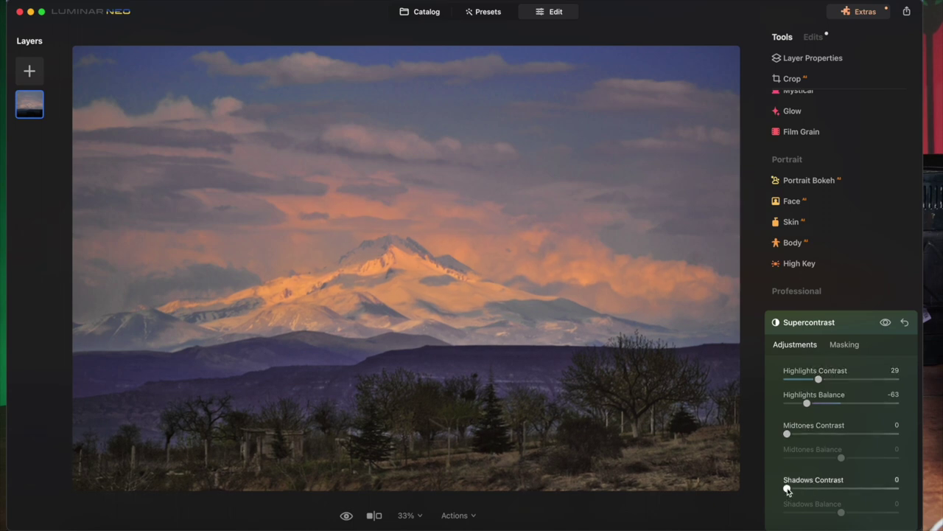
Set Shadows Contrast 25 / Balance -69 and Midtones Contrast 19 / Balance -53
mouse_move(788, 491)
mouse_down()
mouse_move(819, 490)
mouse_move(763, 512)
mouse_move(804, 515)
mouse_up()
click(841, 513)
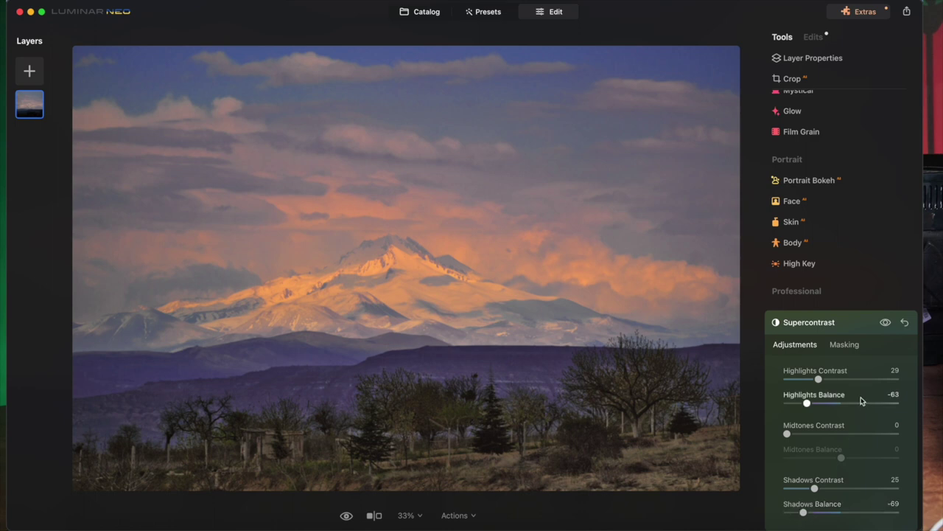
click(887, 323)
click(886, 323)
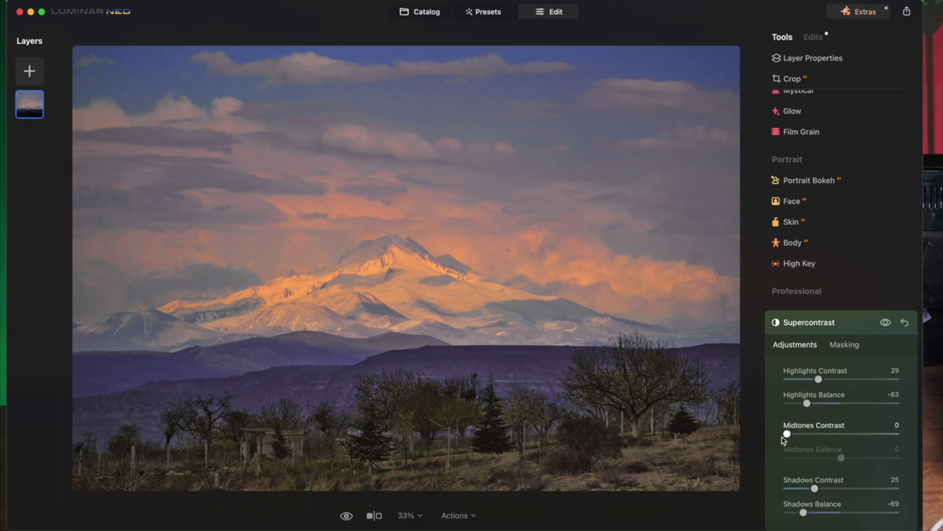
mouse_move(788, 434)
mouse_down()
mouse_move(809, 434)
mouse_move(812, 458)
mouse_up()
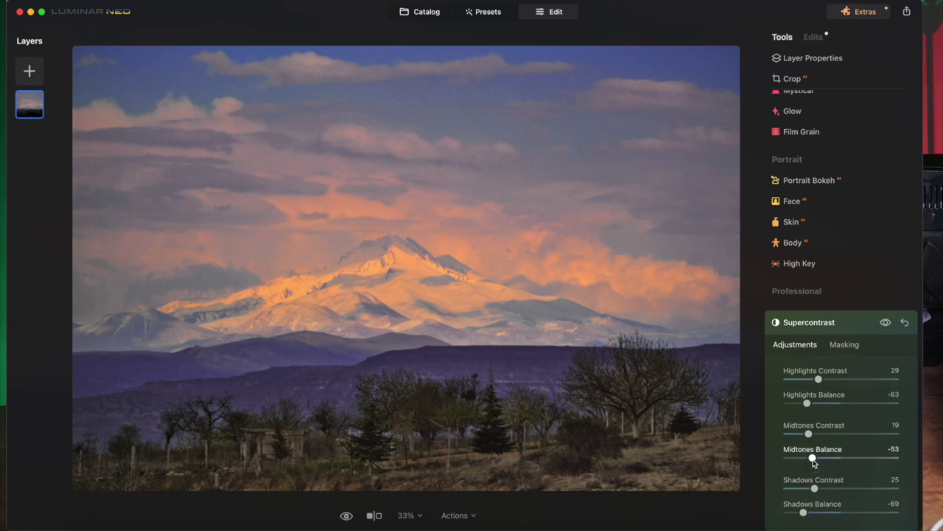
click(845, 323)
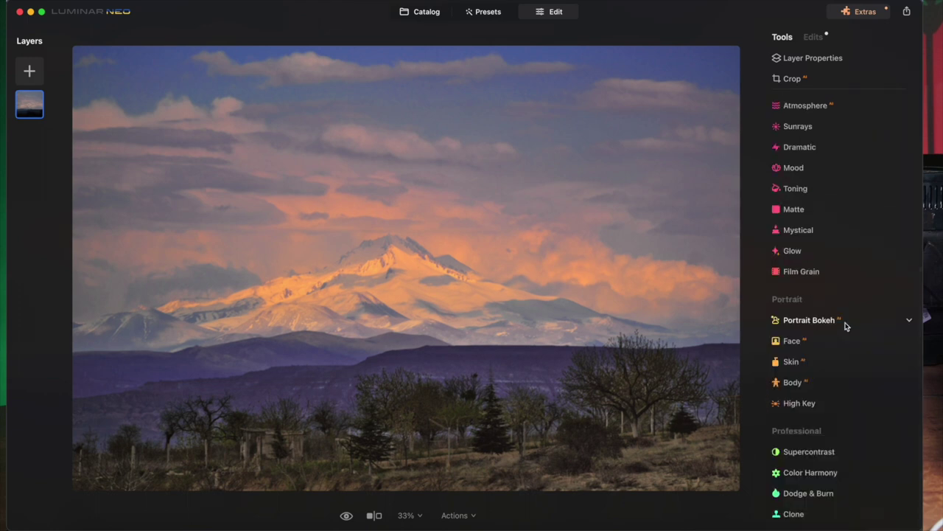
Review the finished edit full screen, then switch to Lightroom Classic
key(f)
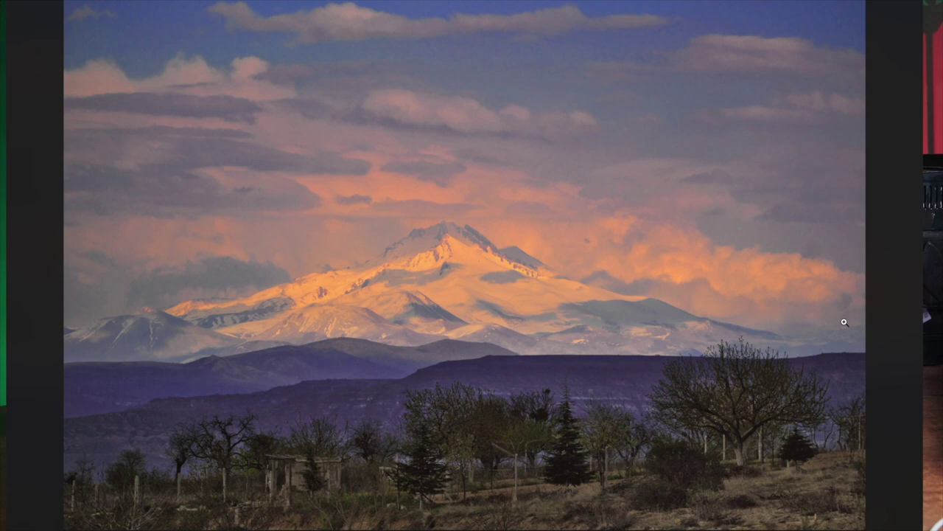
key(f)
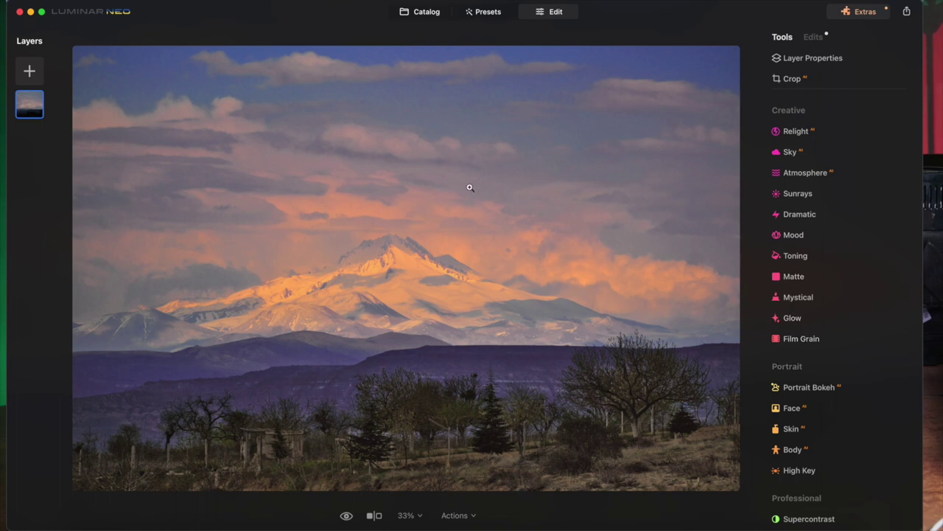
click(553, 525)
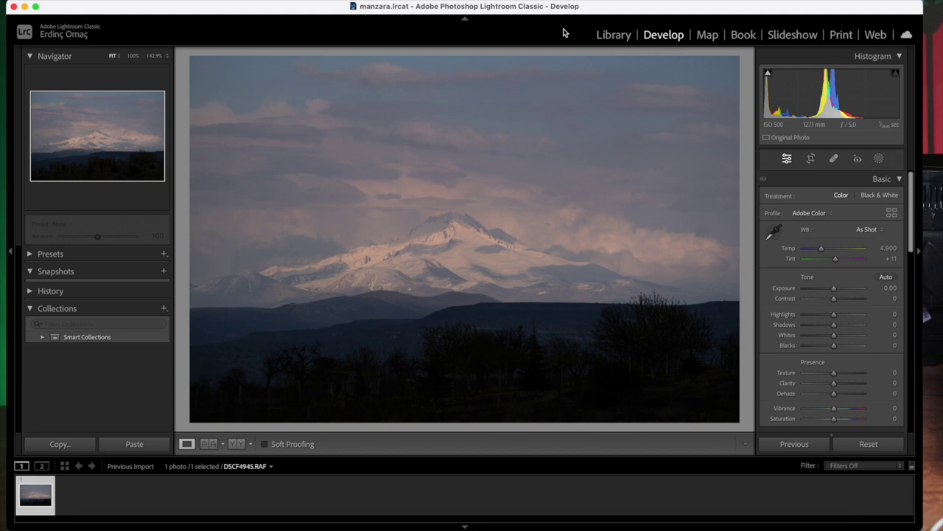
Inspect the sky noise zoomed in, then bring up the AI Denoise preview at Amount 50
click(475, 97)
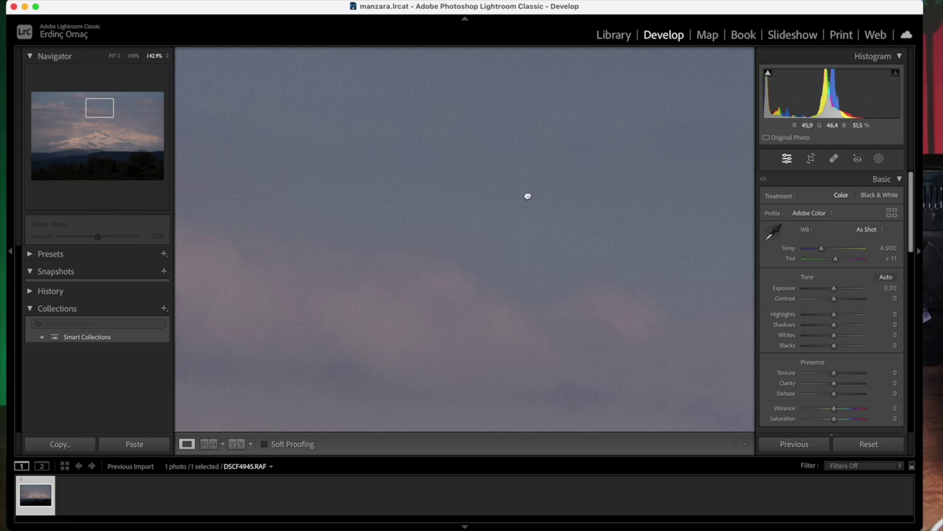
click(527, 195)
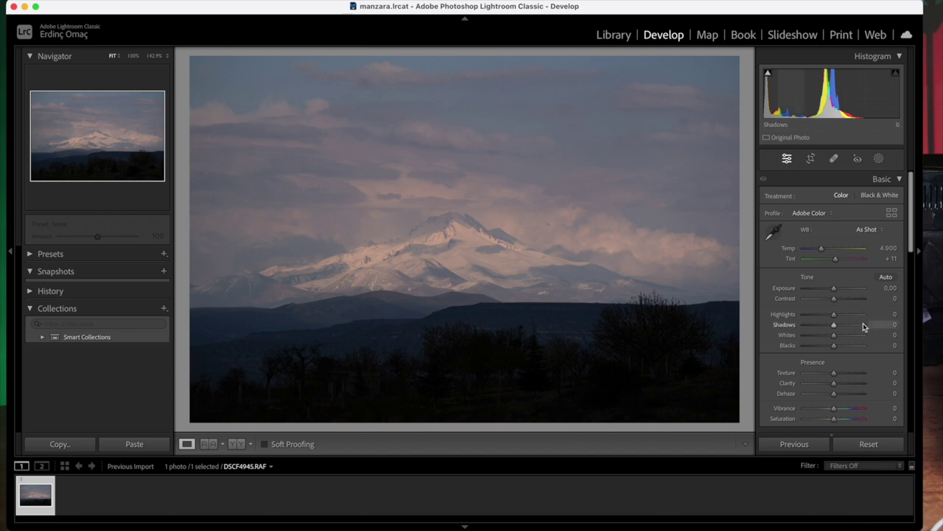
scroll(863, 326, down, 10)
scroll(862, 324, down, 3)
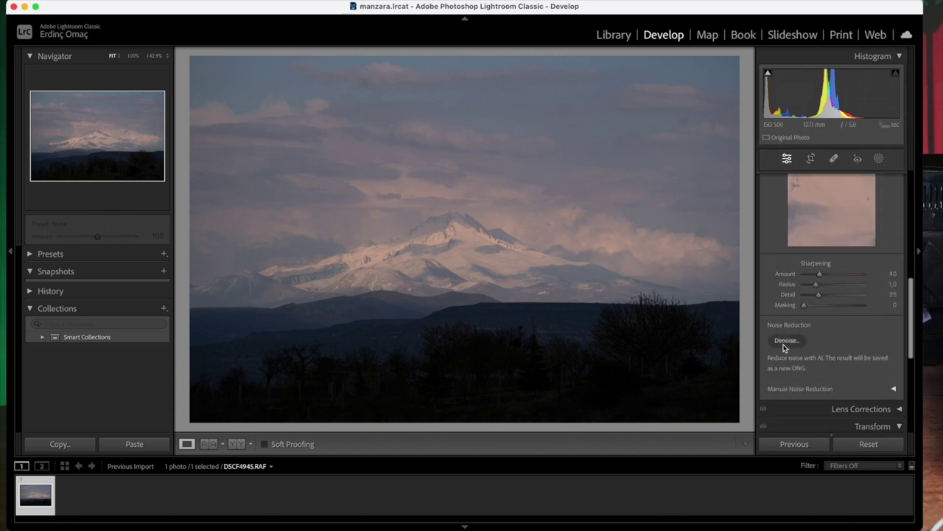
click(786, 340)
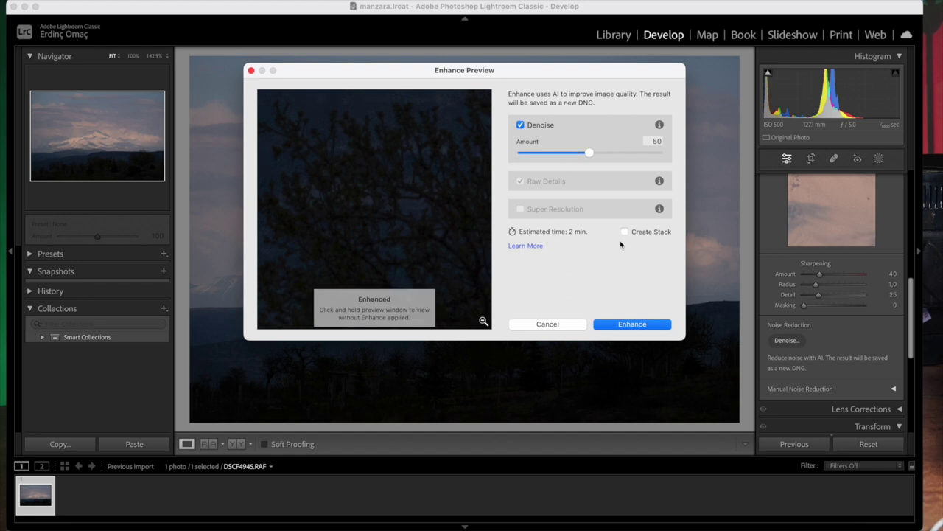
Run AI Denoise to create DSCF4945-Enhanced-NR.dng beside the original RAF
click(647, 326)
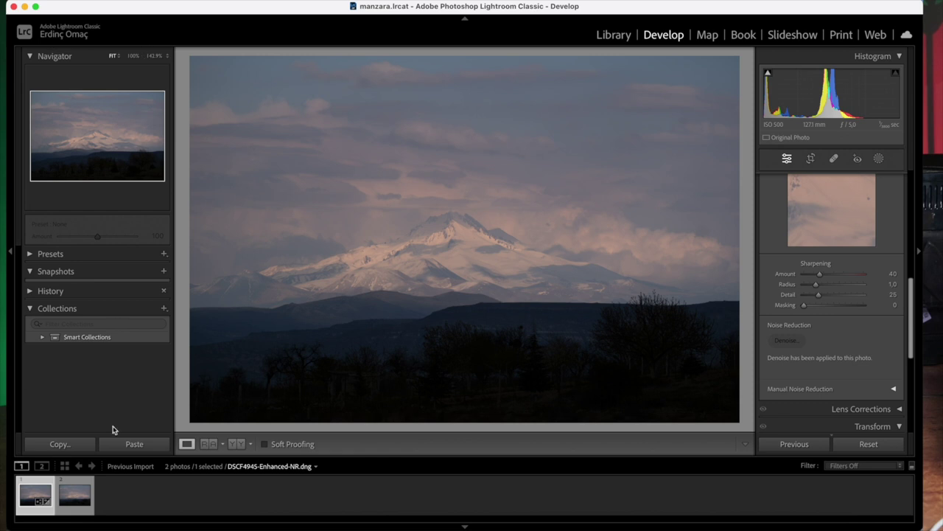
mouse_move(75, 495)
click(488, 255)
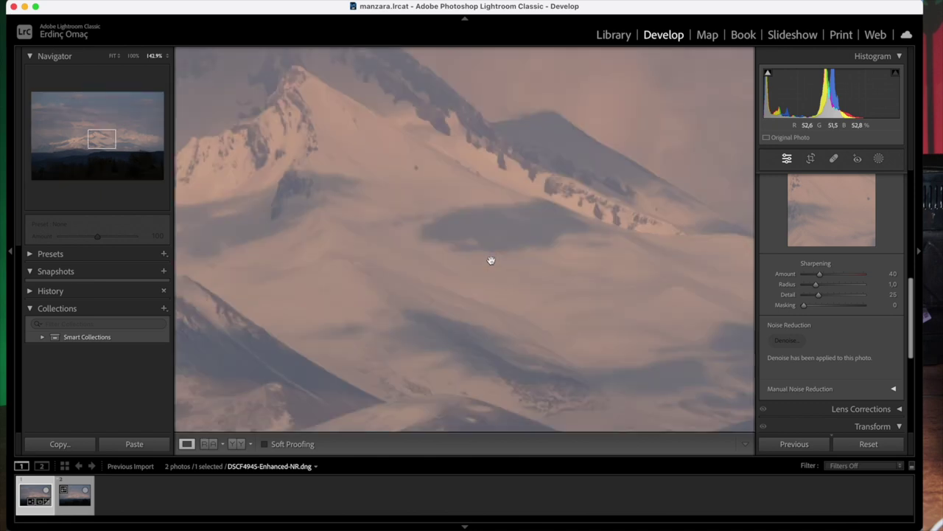
drag(597, 93, 454, 493)
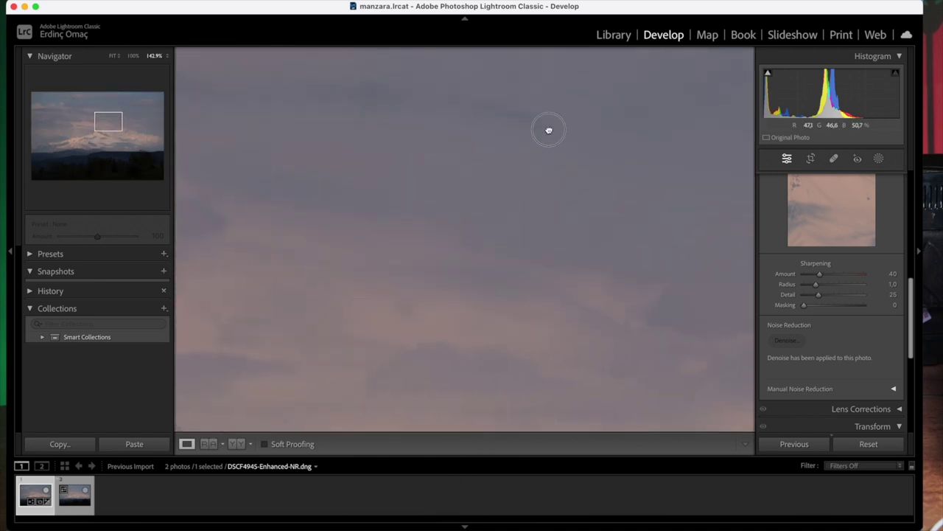
drag(548, 131, 568, 226)
drag(572, 156, 573, 352)
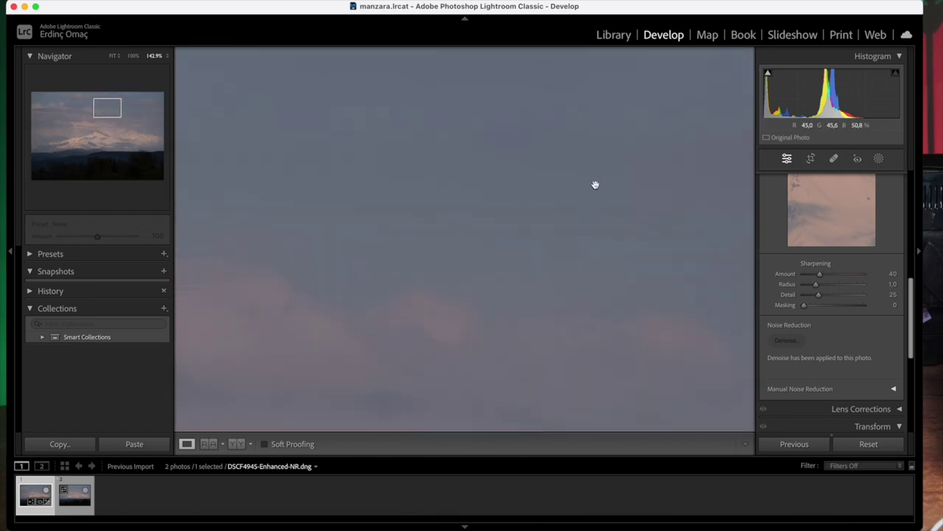
drag(530, 183, 533, 196)
click(533, 196)
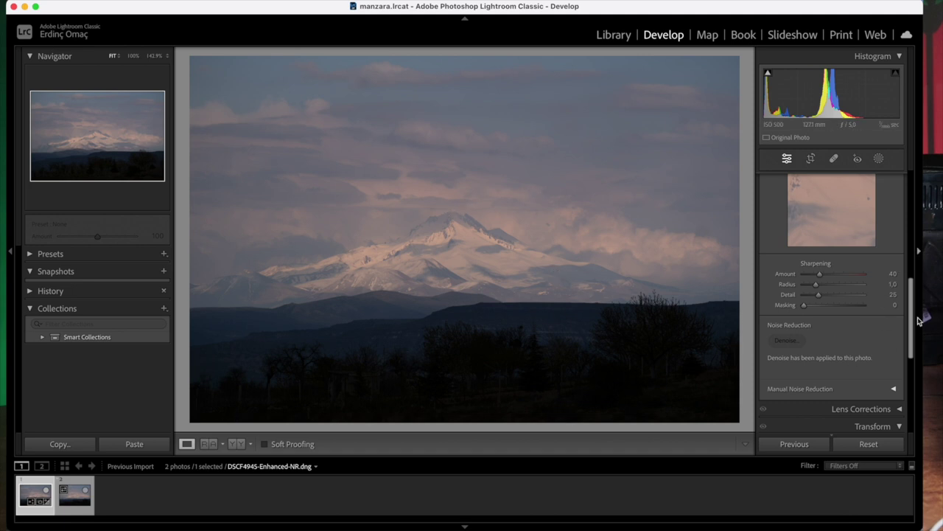
Try Auto, reset the Basic tones, then set Exposure +1.15, Highlights -80, Shadows +71
drag(910, 326, 911, 220)
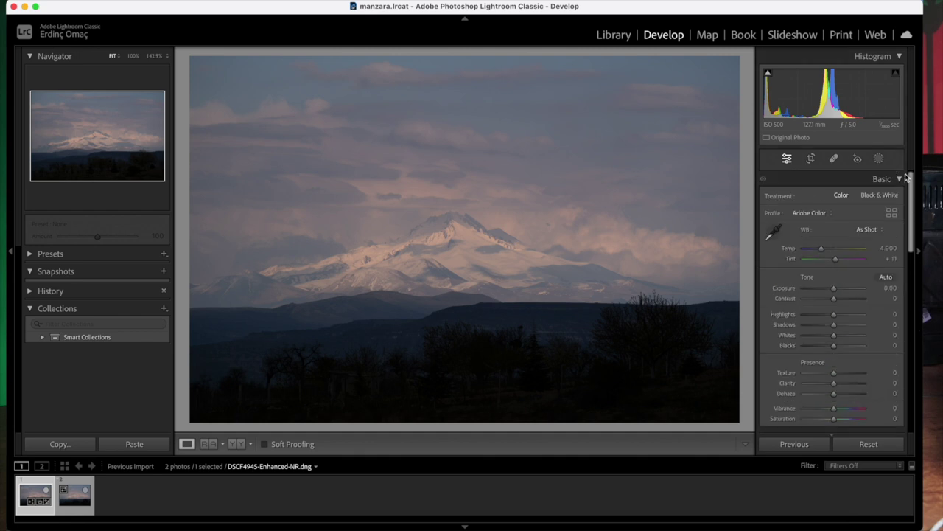
click(886, 278)
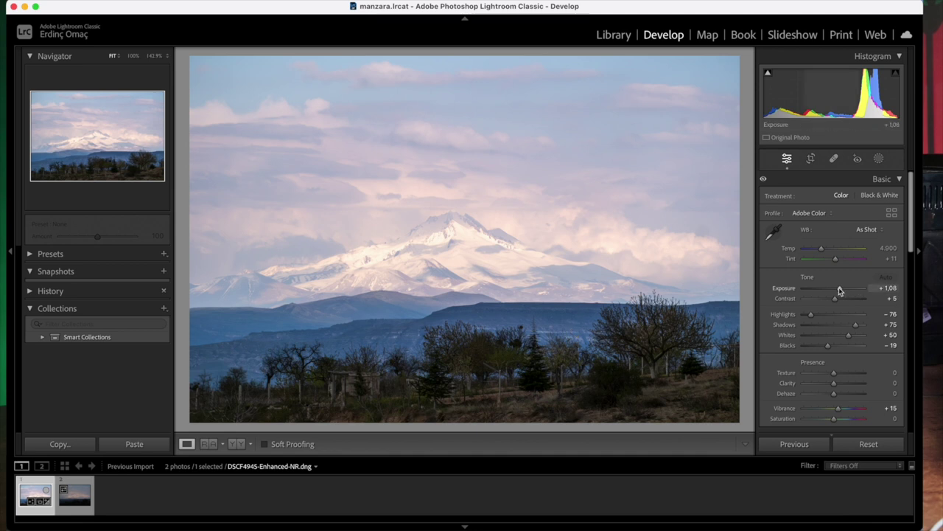
click(880, 444)
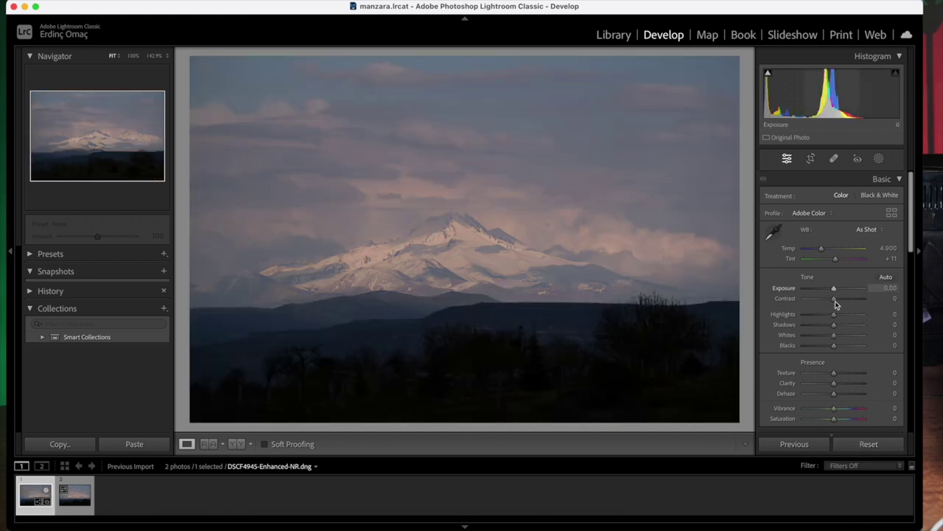
drag(833, 314, 792, 319)
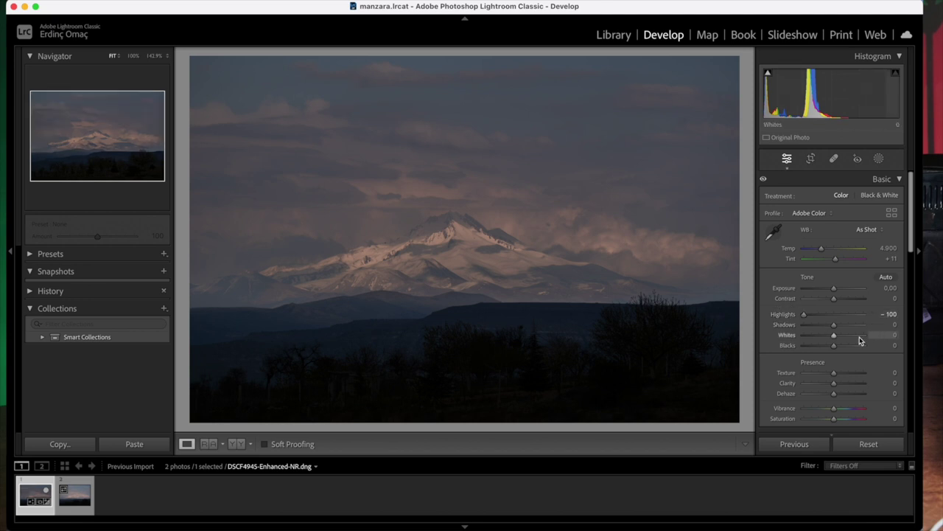
drag(834, 287, 840, 289)
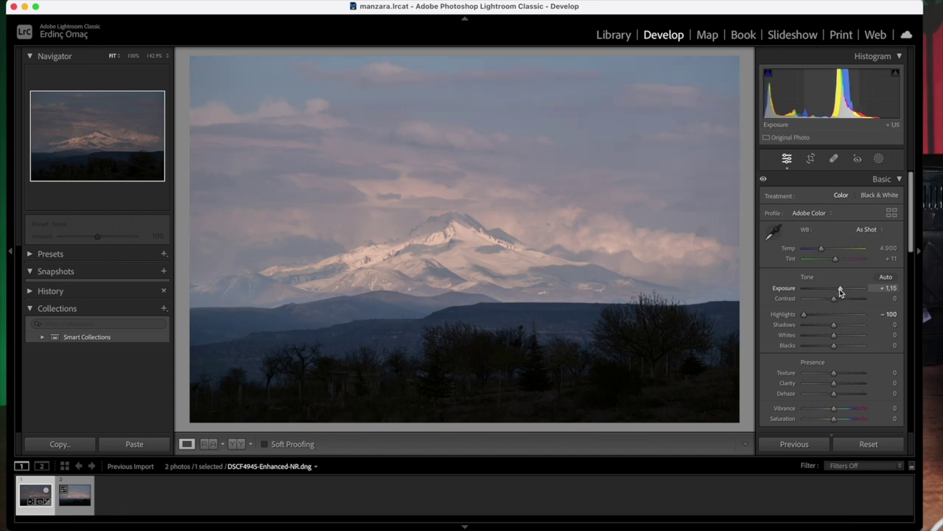
drag(805, 314, 813, 318)
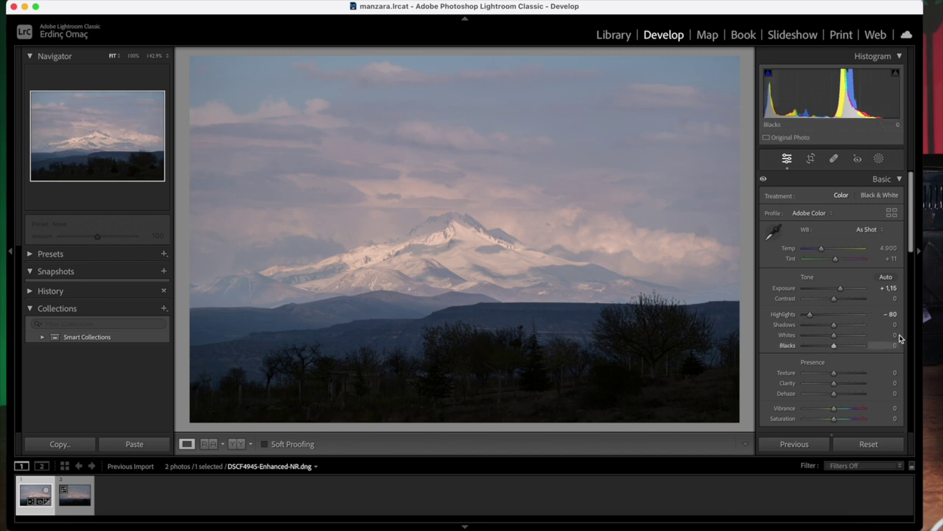
drag(835, 329, 856, 330)
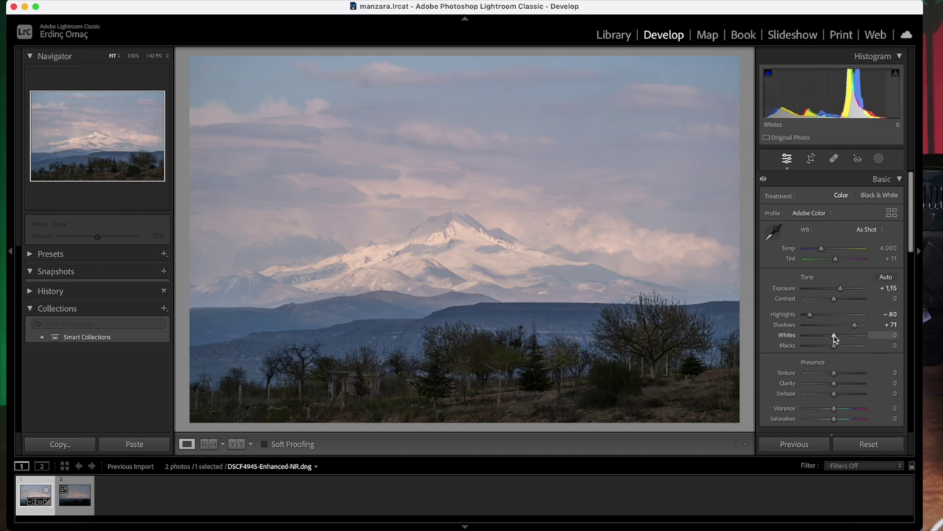
Set Whites −18, Clarity −16, Texture −14 and Vibrance +13, and add a touch of contrast
click(834, 336)
drag(835, 337, 829, 337)
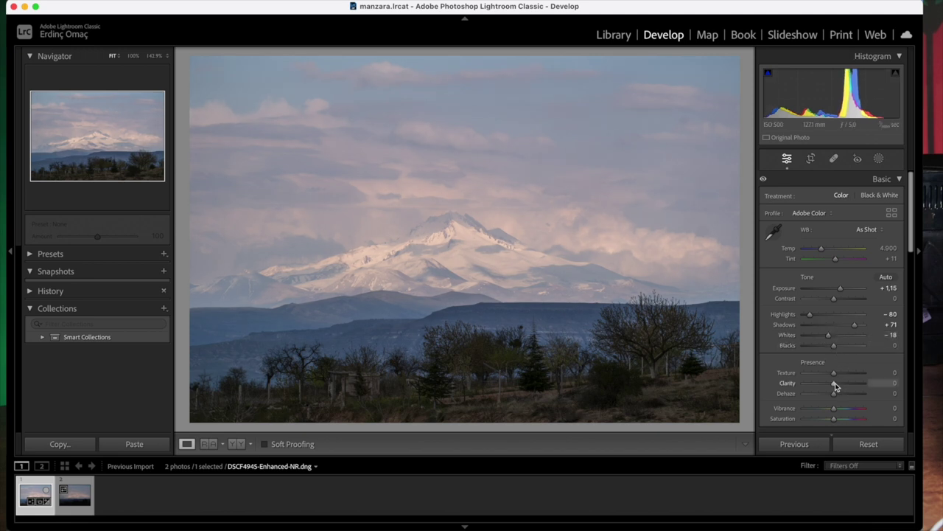
drag(835, 383, 830, 383)
drag(835, 376, 831, 375)
drag(834, 408, 838, 410)
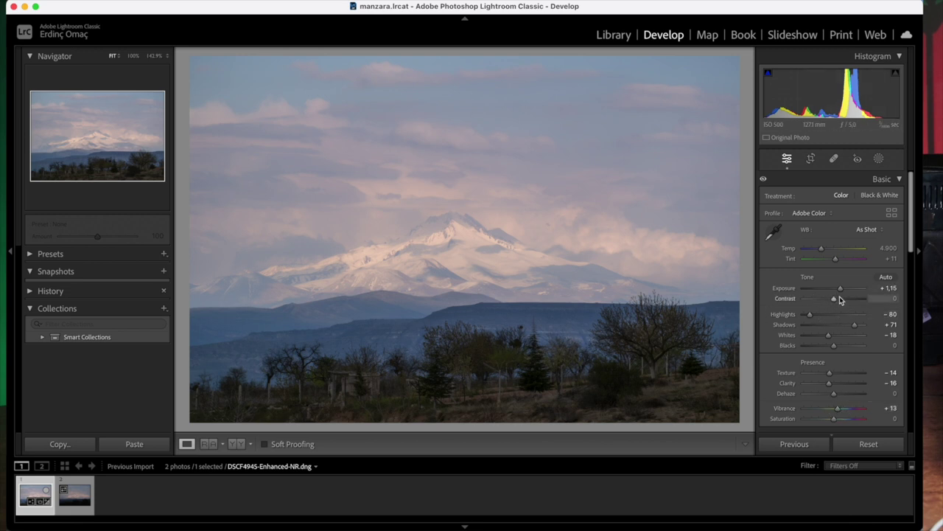
mouse_move(833, 301)
mouse_down()
mouse_move(860, 297)
mouse_move(830, 304)
mouse_up()
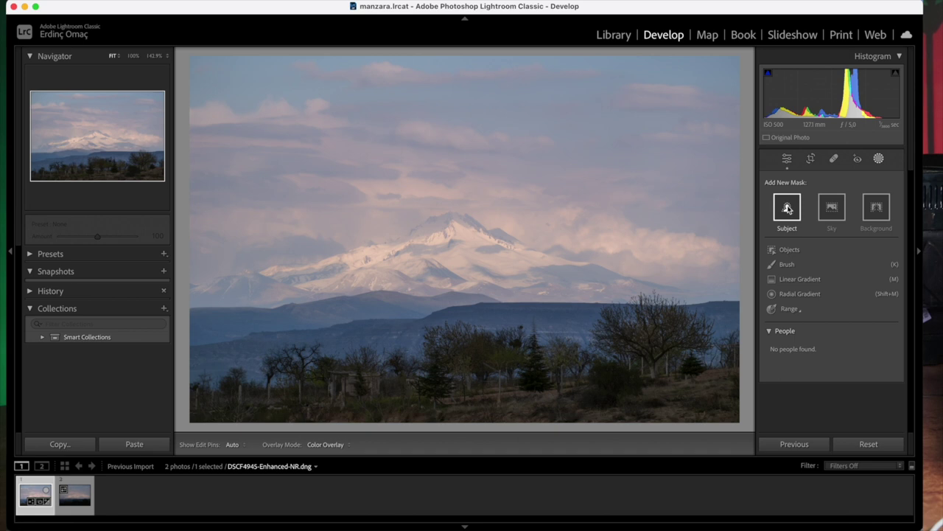
Create Mask 1 with Select Sky covering the sky above the peak
click(832, 207)
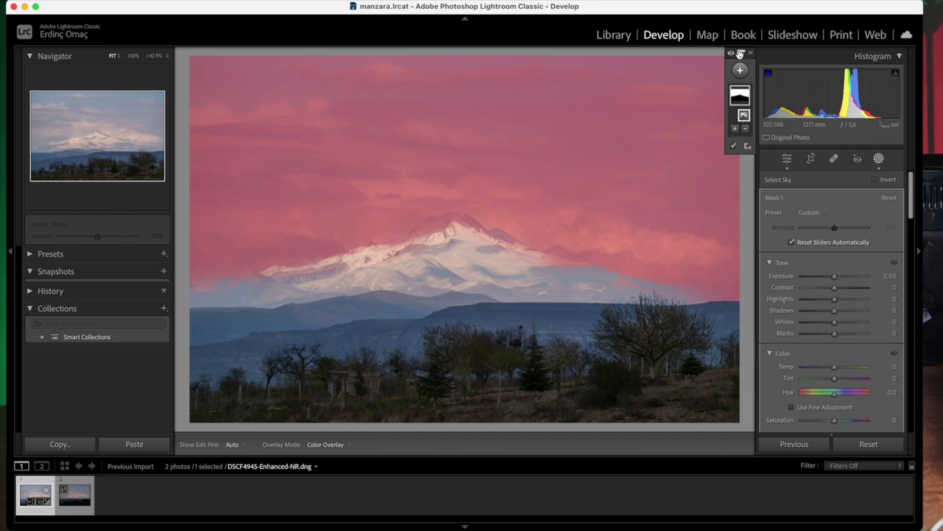
click(878, 159)
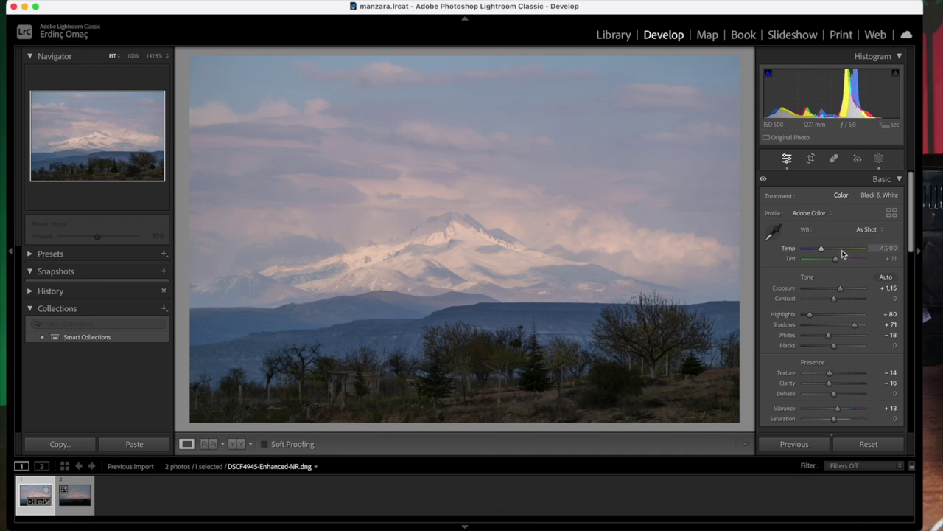
click(878, 158)
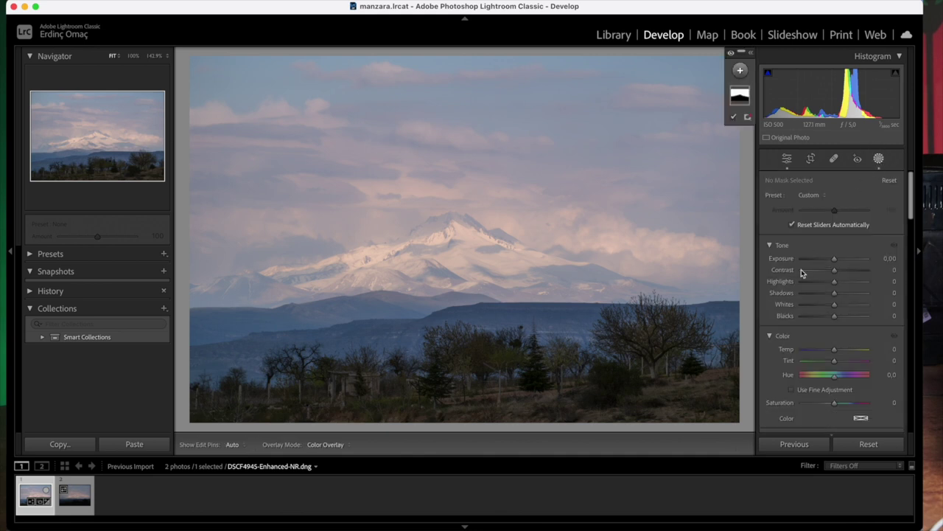
Draw a new linear gradient mask over the lower foreground
click(740, 72)
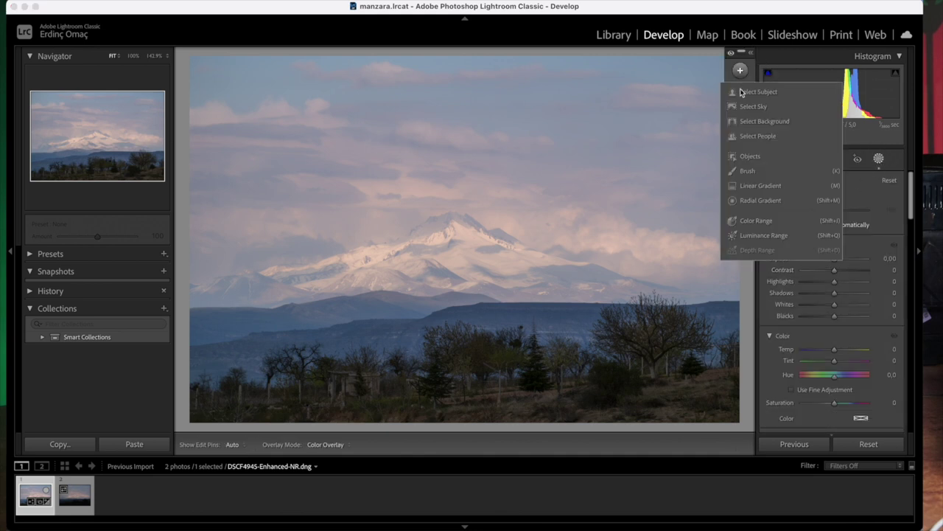
click(759, 185)
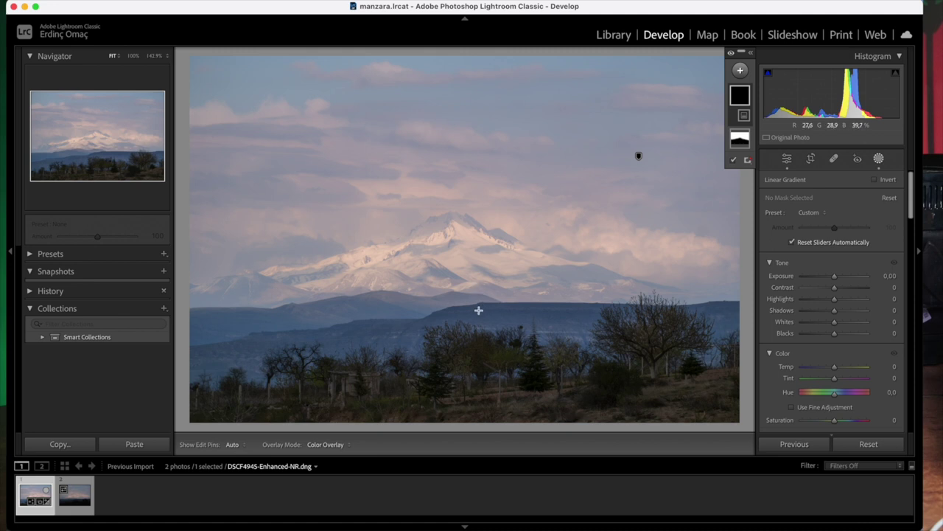
drag(474, 320, 474, 287)
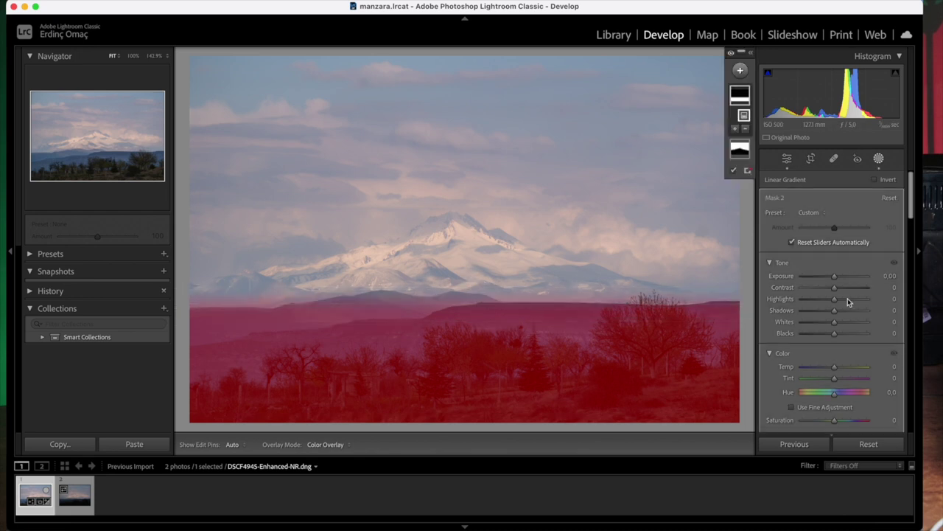
Set the foreground gradient to Exposure 0.23, Contrast 29, Shadows 12, Whites 8, Temp 13
drag(835, 290, 846, 290)
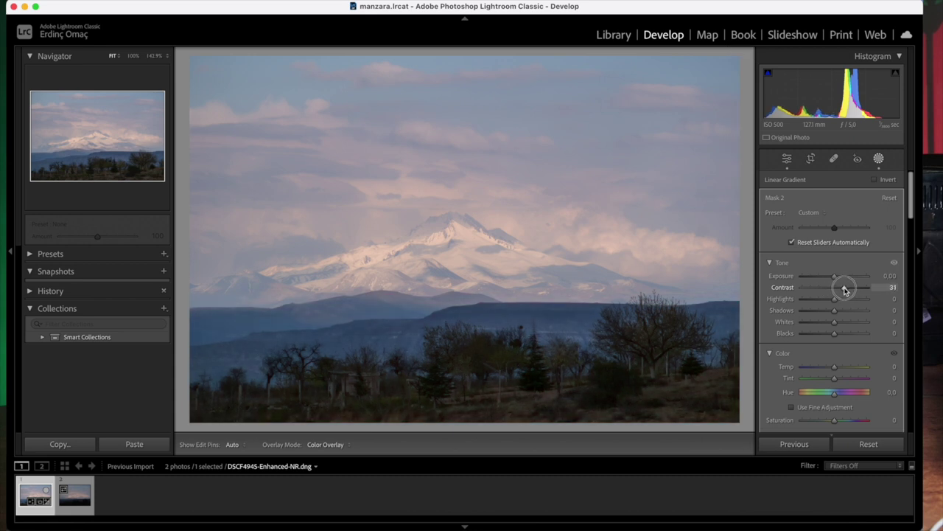
drag(846, 290, 837, 279)
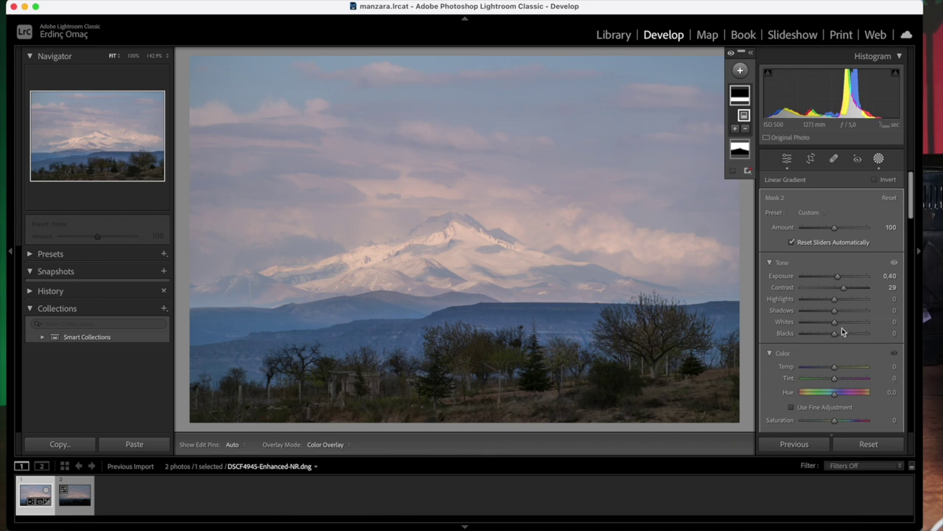
drag(835, 313, 837, 312)
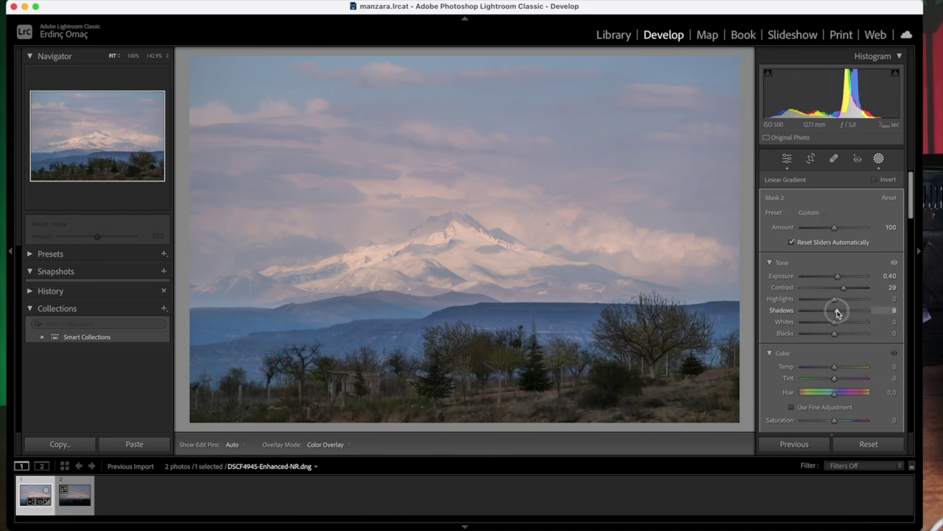
drag(839, 280, 835, 278)
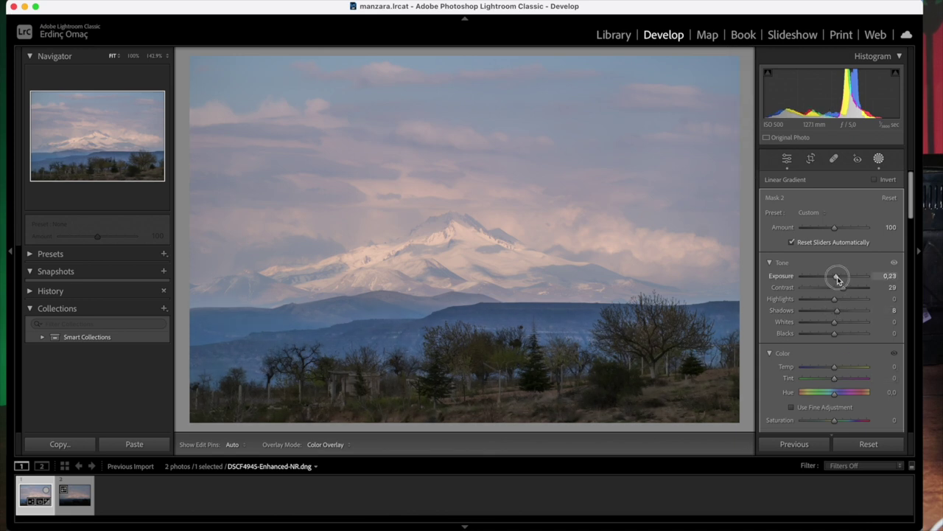
drag(837, 311, 838, 325)
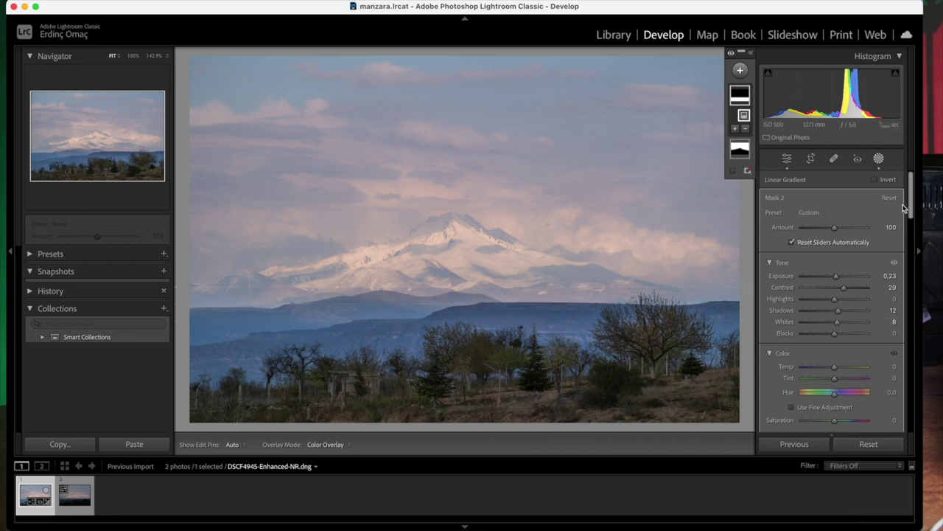
mouse_move(913, 199)
mouse_down()
mouse_move(913, 271)
mouse_move(917, 197)
mouse_up()
click(835, 369)
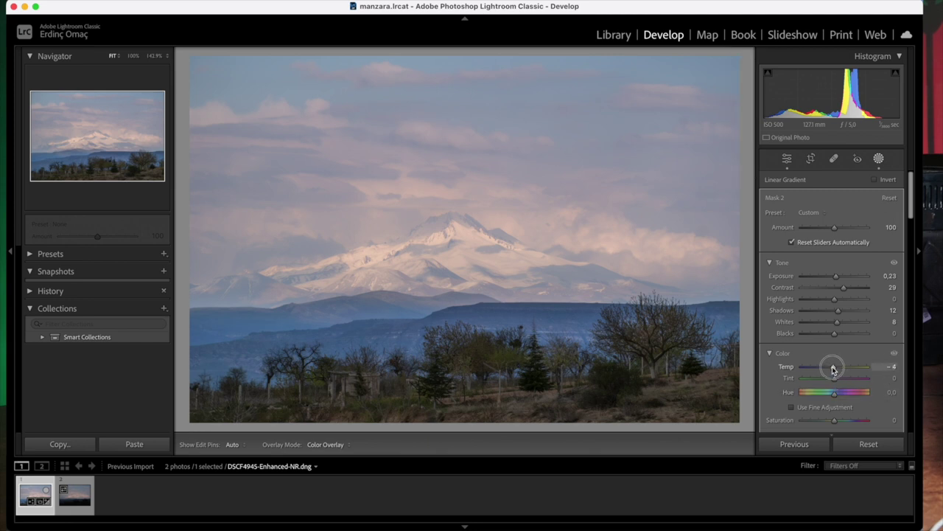
drag(834, 367, 838, 368)
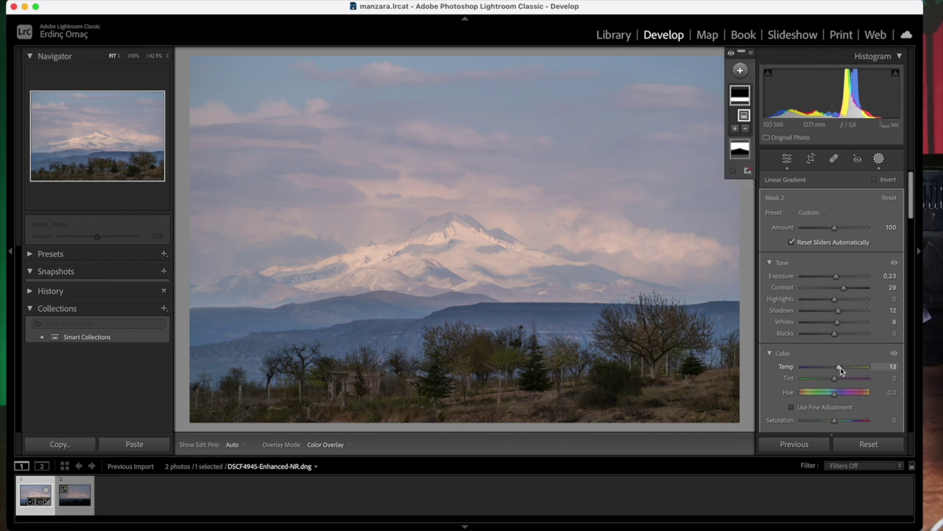
mouse_move(740, 94)
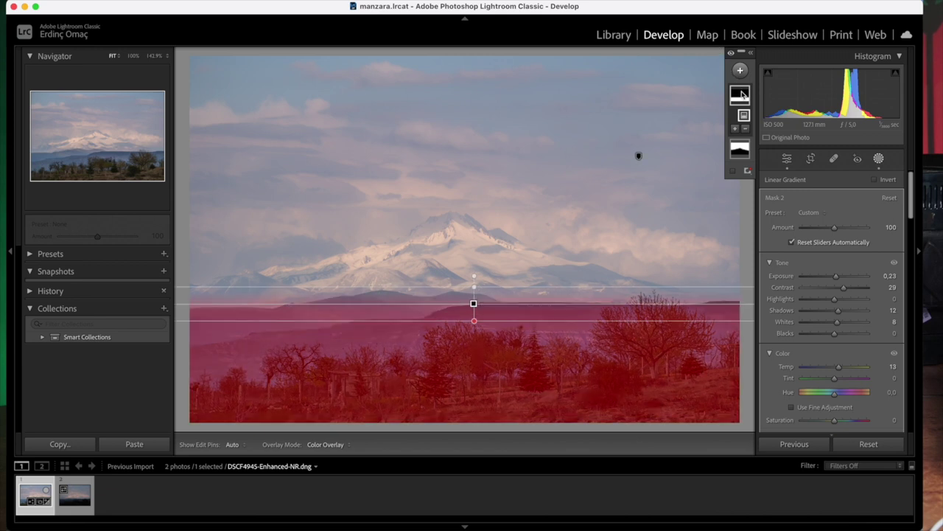
Draw another linear gradient mask downward over the sky
click(741, 71)
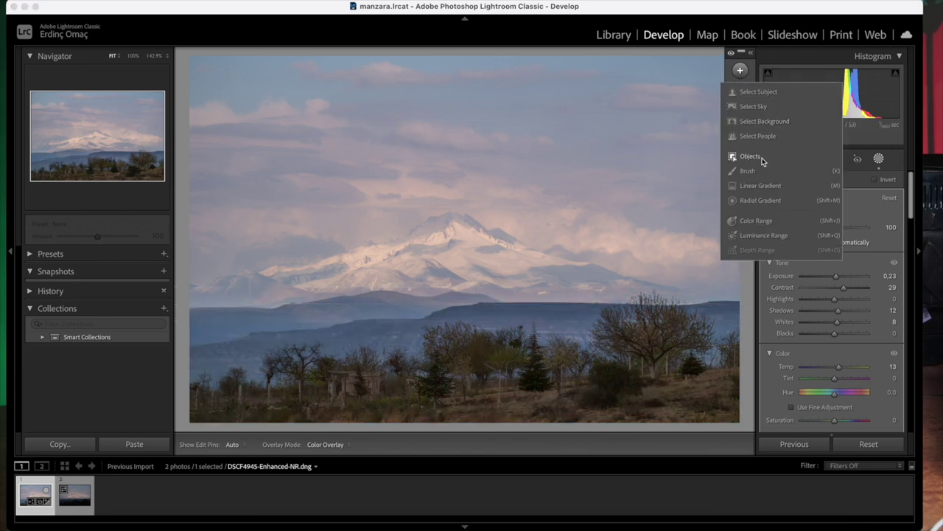
click(766, 187)
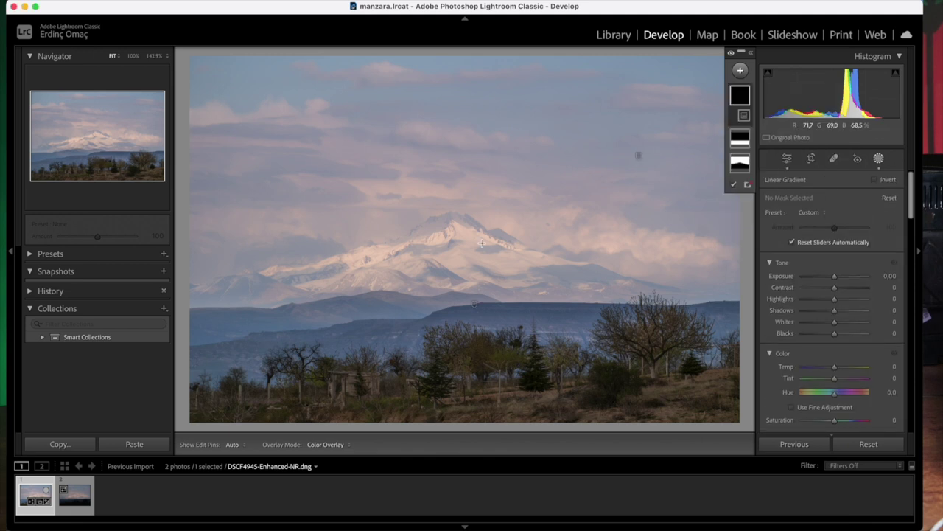
drag(482, 254, 477, 304)
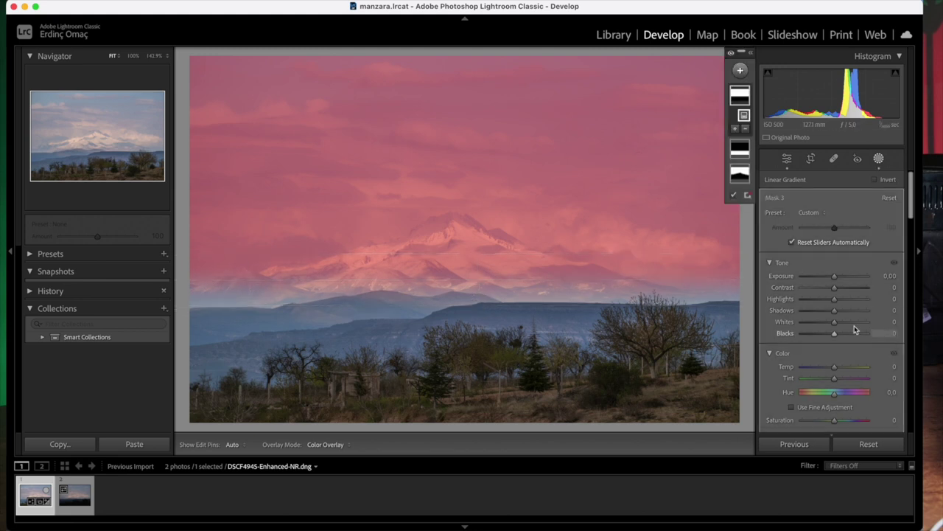
Set the sky gradient to Highlights −62, Contrast −43, Whites −9 and Blacks −15
drag(834, 299, 813, 302)
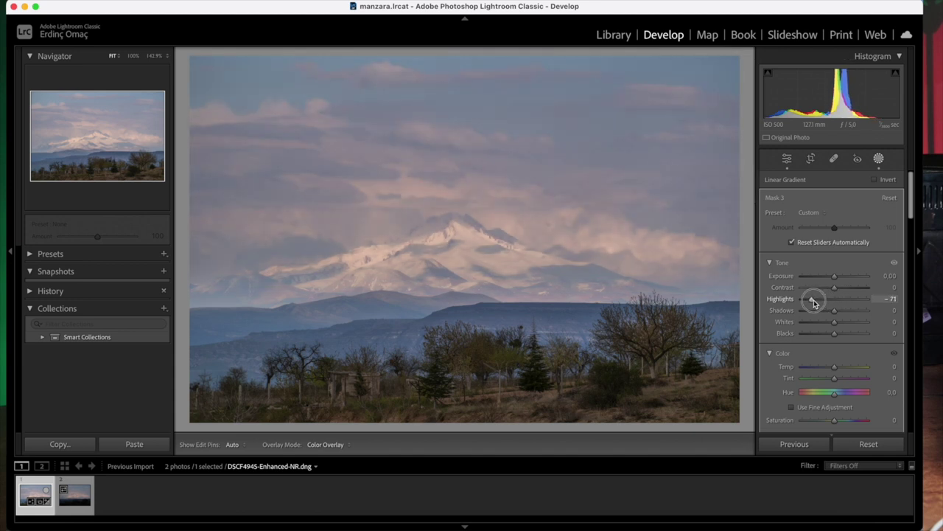
drag(813, 302, 815, 299)
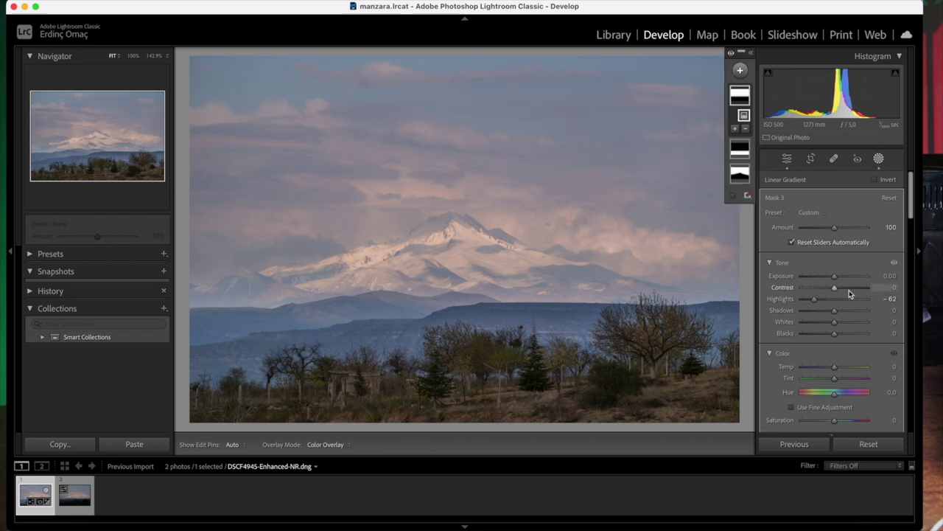
drag(835, 288, 826, 289)
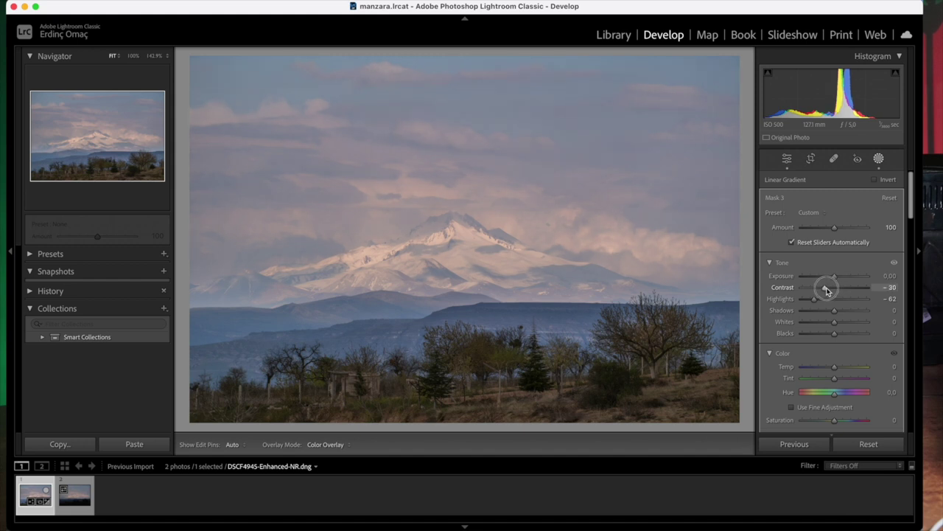
drag(826, 290, 823, 290)
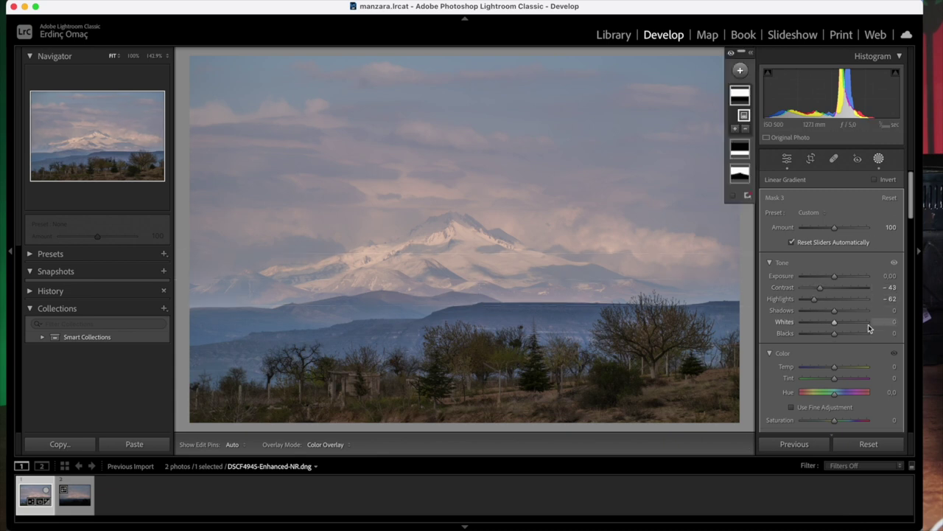
drag(835, 325, 832, 321)
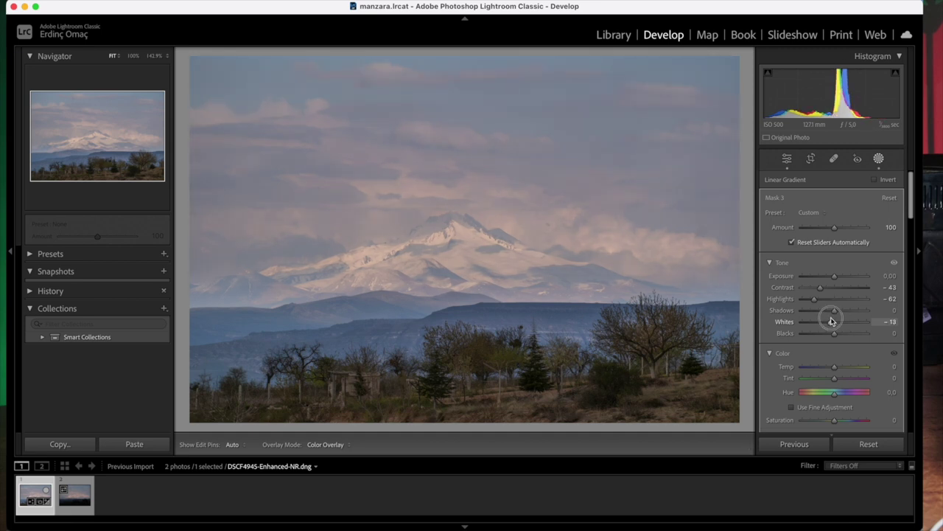
drag(831, 322, 831, 336)
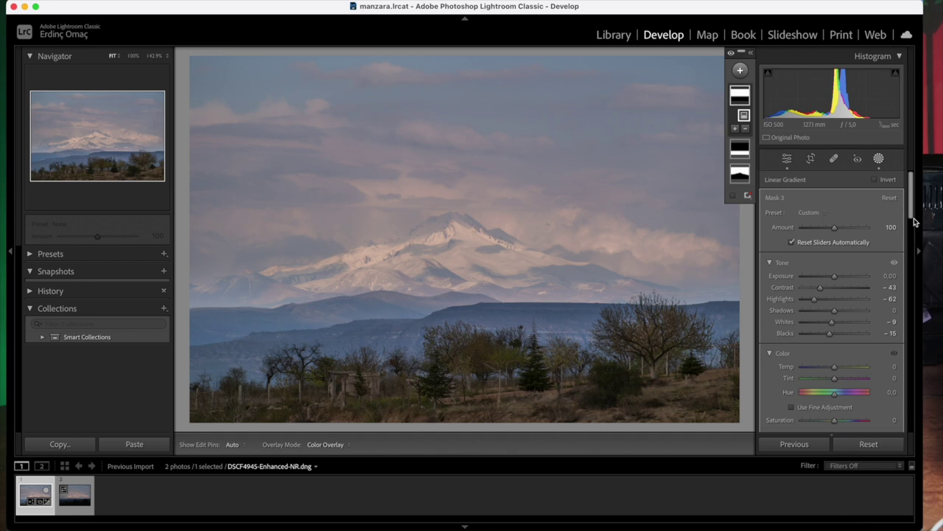
Leave masking, expand HSL/Color and collapse Detail so the Saturation sliders show
click(879, 159)
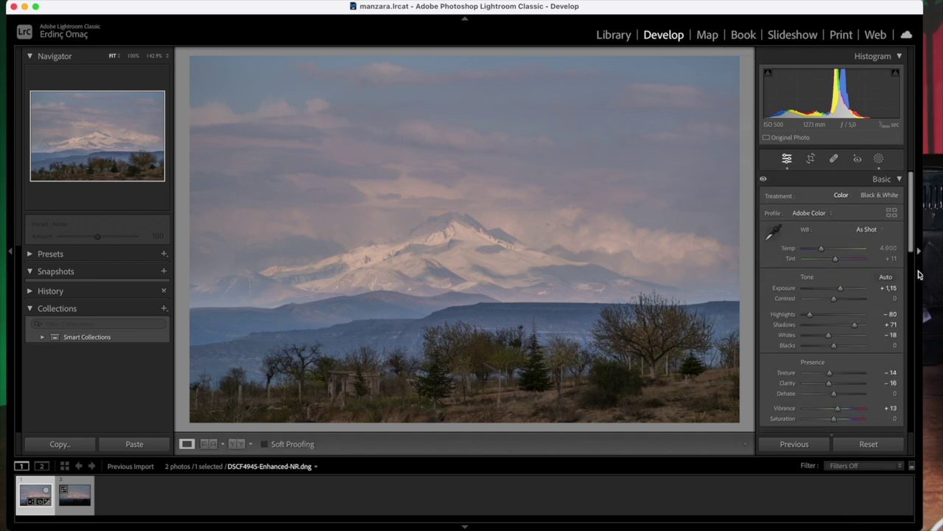
drag(913, 223, 914, 293)
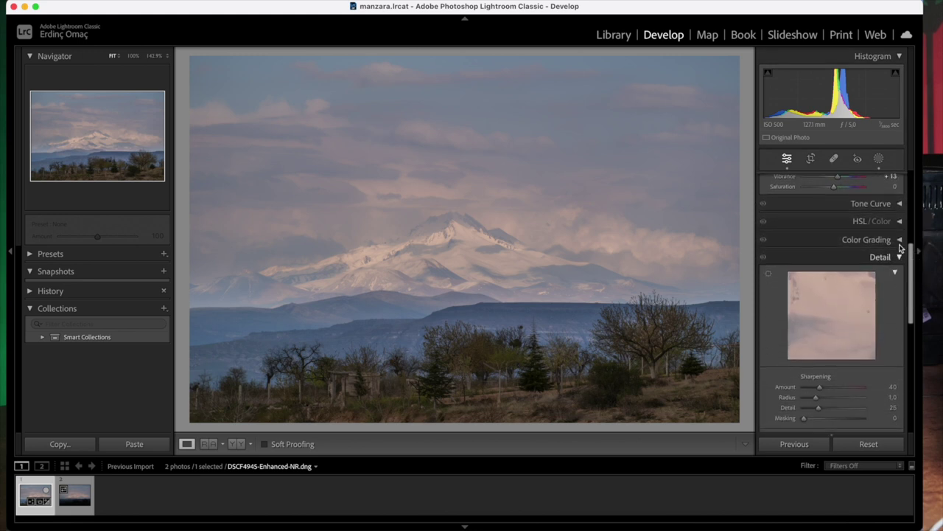
click(899, 221)
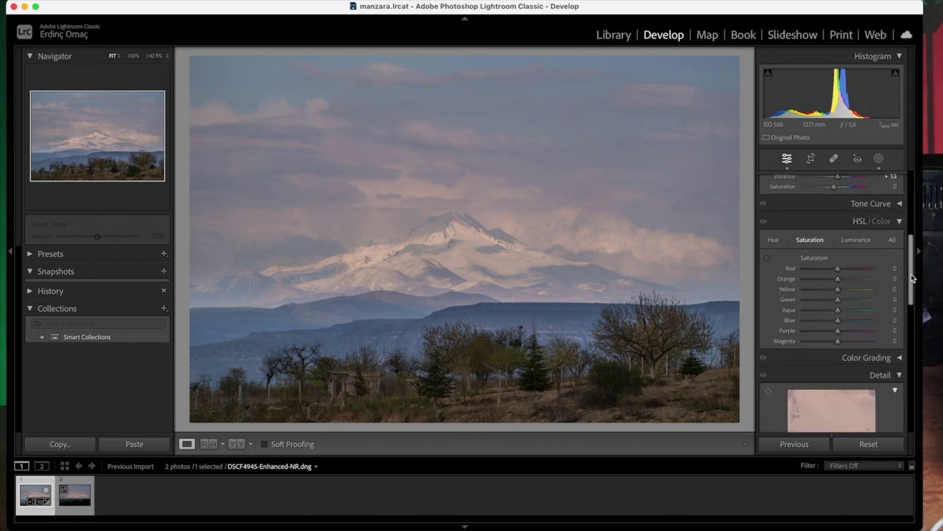
drag(913, 278, 912, 319)
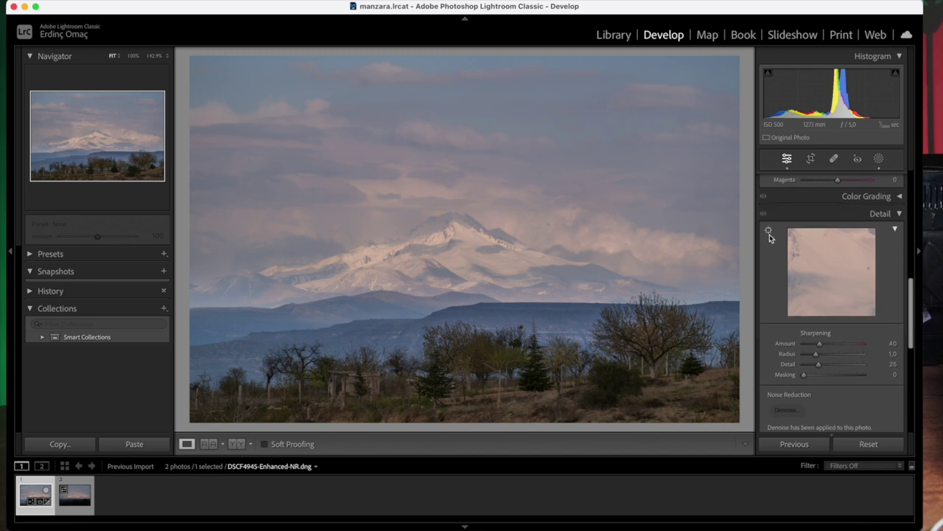
click(547, 321)
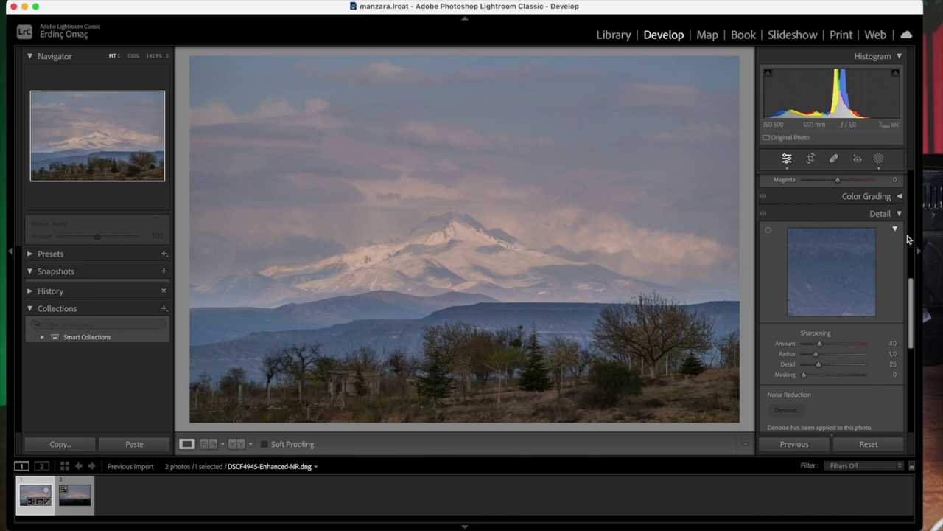
click(897, 214)
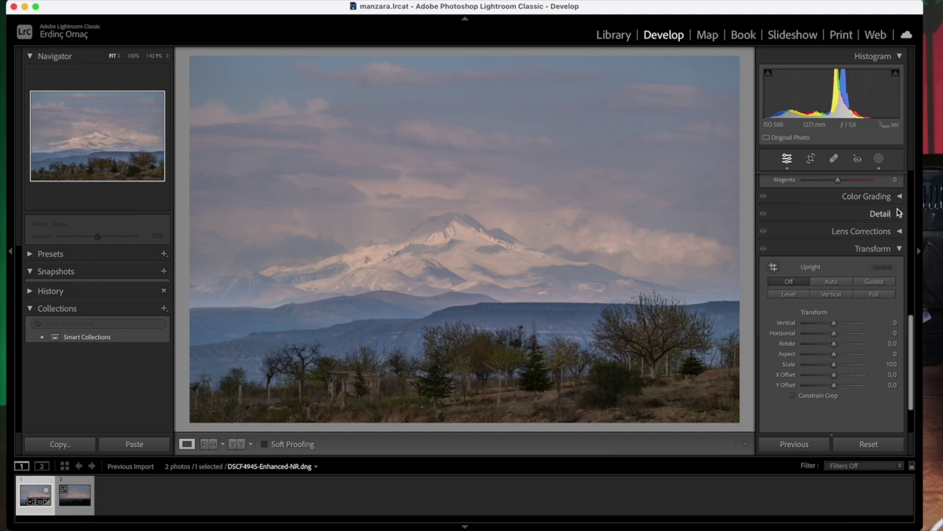
scroll(896, 212, up, 2)
scroll(897, 212, up, 2)
scroll(897, 212, up, 2)
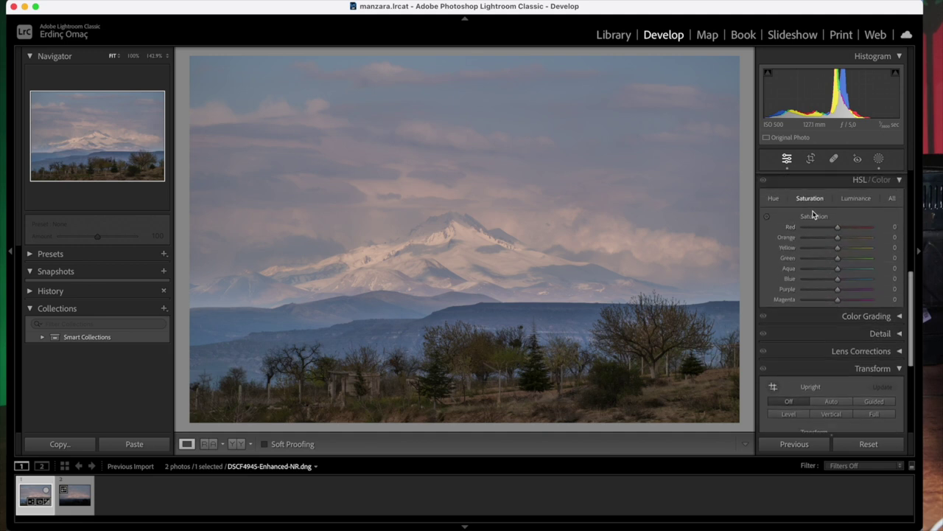
Use the HSL targeted tool on the sky to darken Blue luminance to −84, Purple −8
click(767, 216)
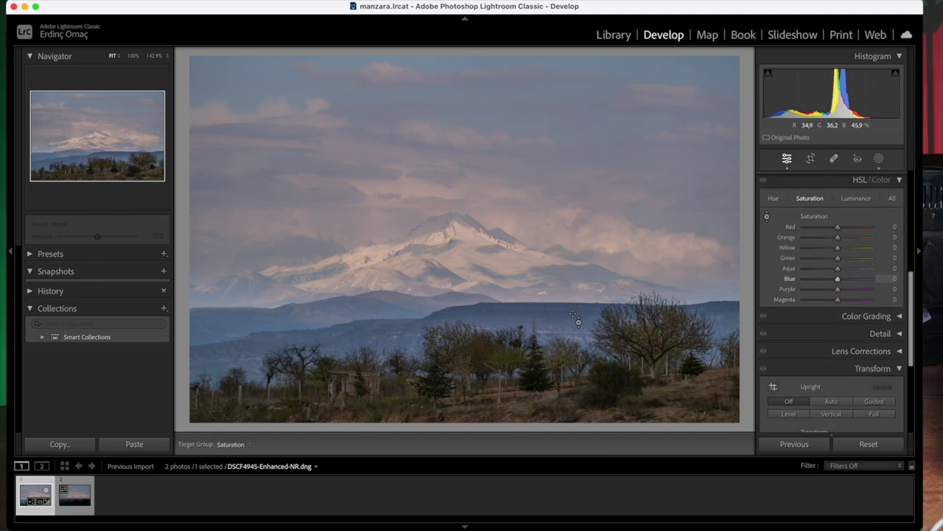
drag(516, 148, 516, 103)
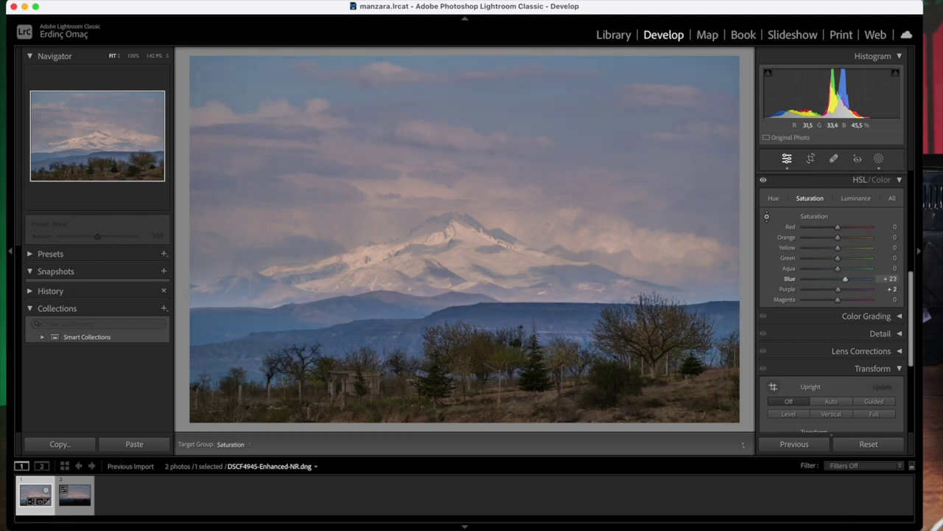
mouse_move(516, 103)
mouse_down()
mouse_move(516, 184)
mouse_move(516, 162)
mouse_up()
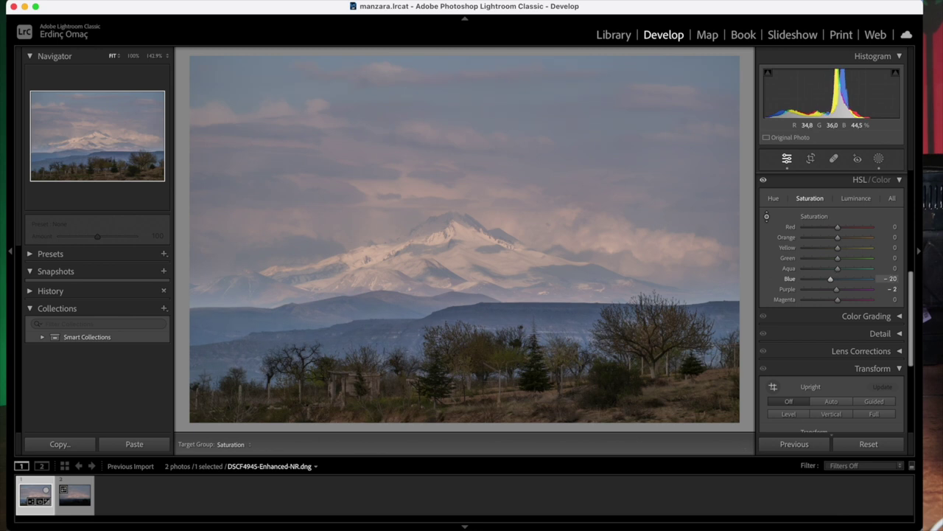
click(856, 197)
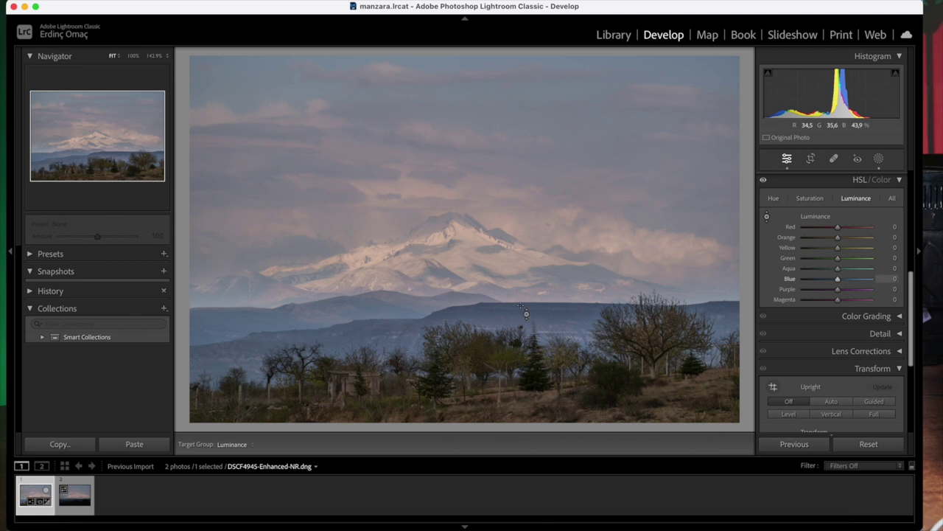
drag(547, 222, 547, 254)
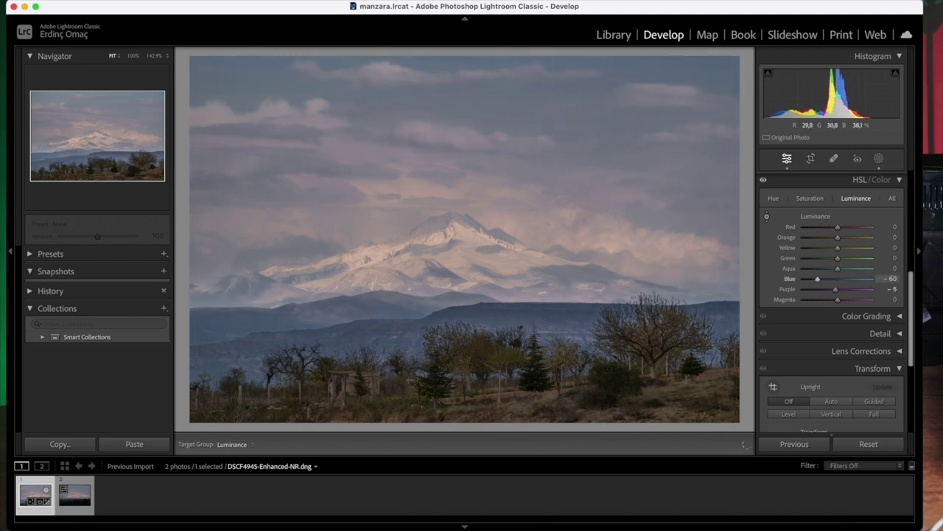
drag(547, 255, 547, 286)
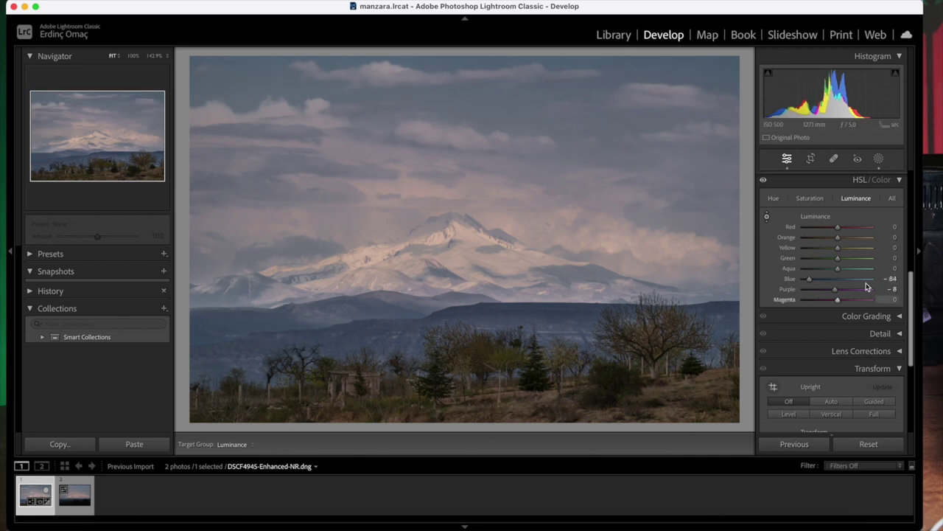
Drag on the sky with the targeted tool to set Blue saturation to +22
click(809, 197)
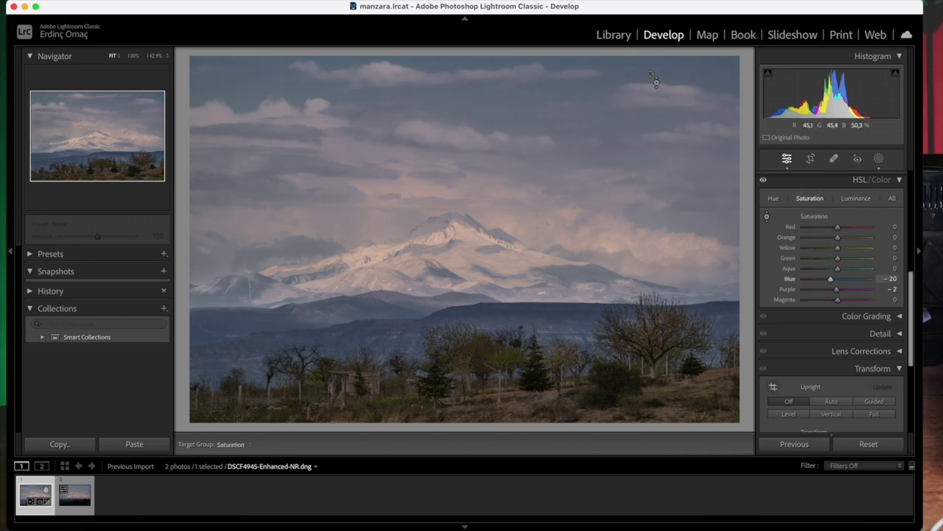
drag(471, 147, 472, 118)
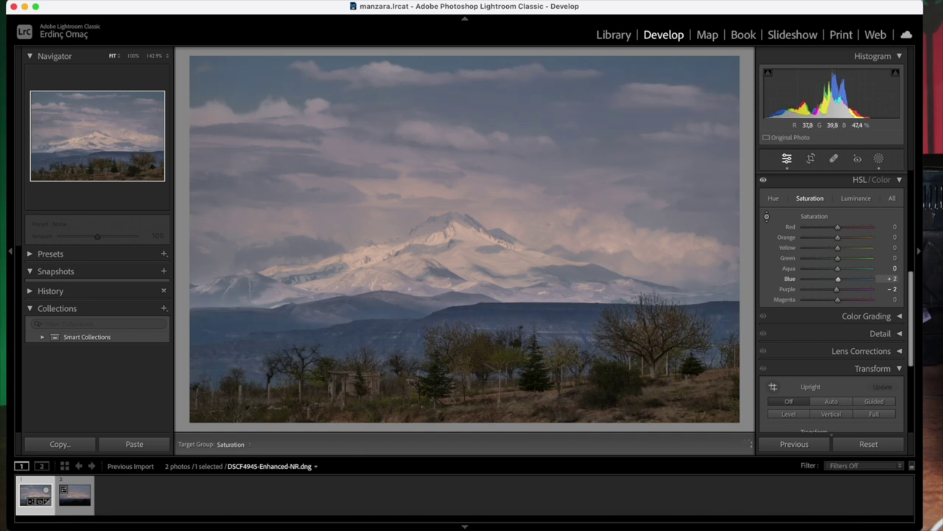
drag(691, 81, 690, 70)
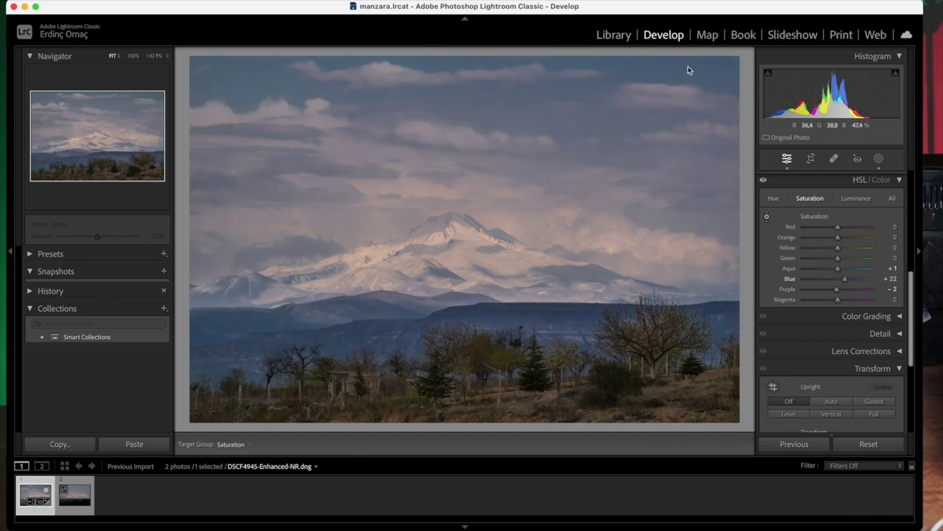
click(772, 197)
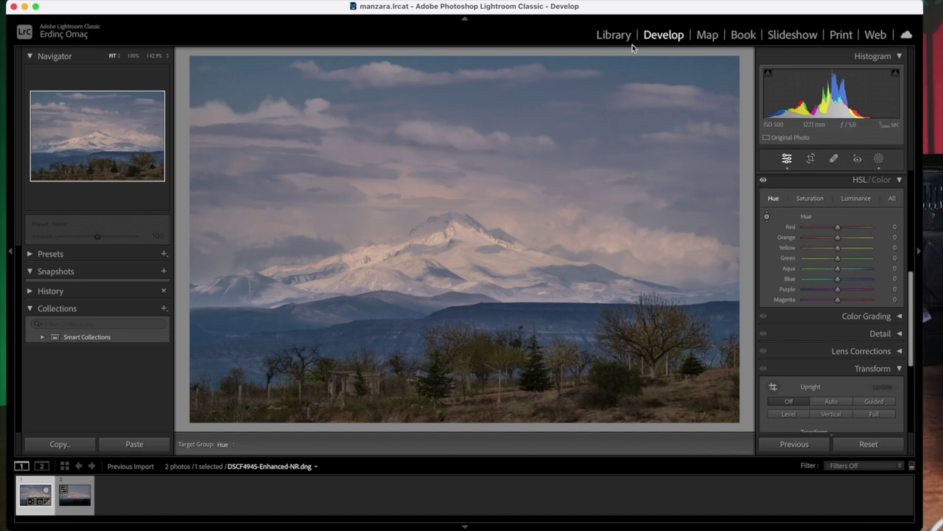
Set Blue hue +12, raise Yellow and Green luminance, and set saturation Yellow −19, Green −8
mouse_move(745, 443)
mouse_down()
mouse_move(745, 420)
mouse_move(744, 449)
mouse_up()
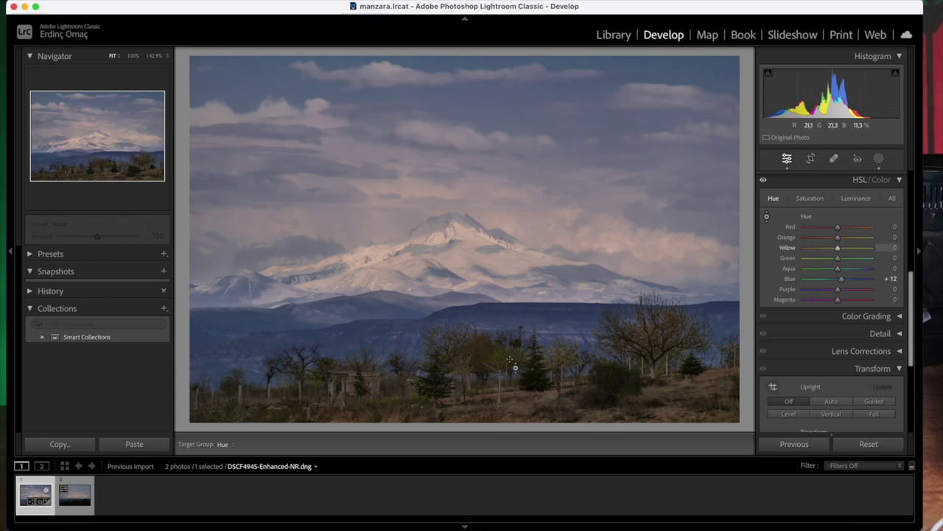
click(855, 198)
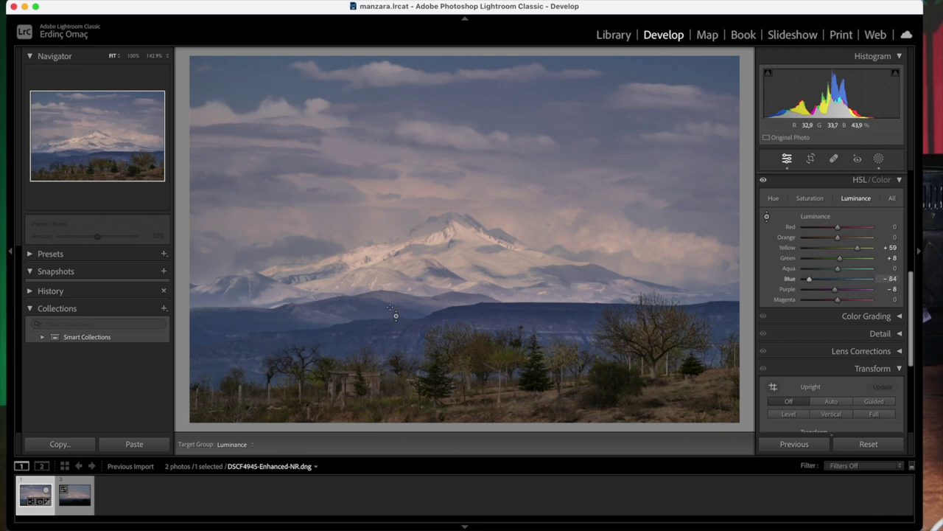
click(811, 198)
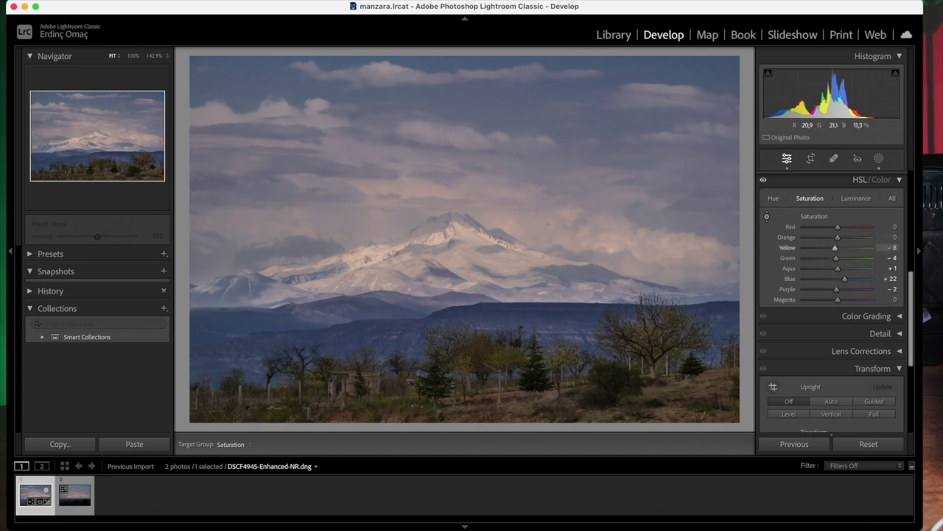
key(Up)
key(Up)
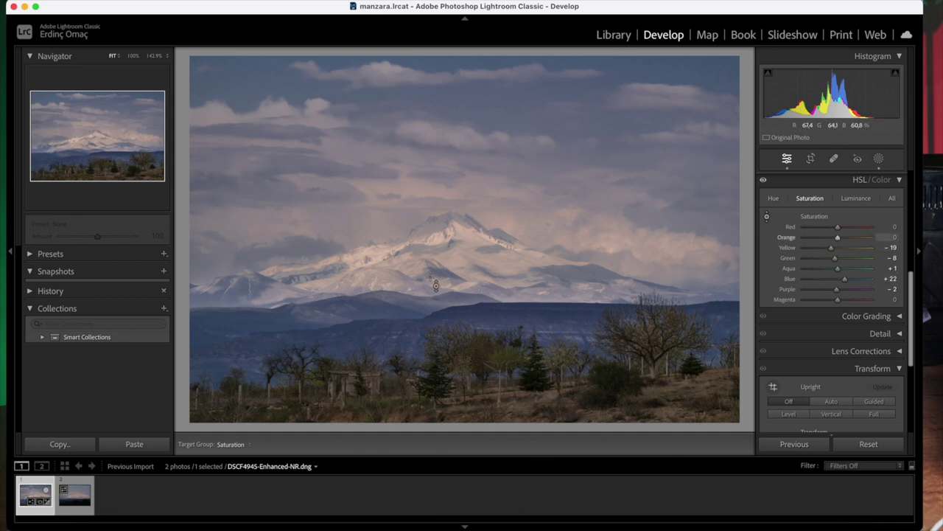
click(766, 218)
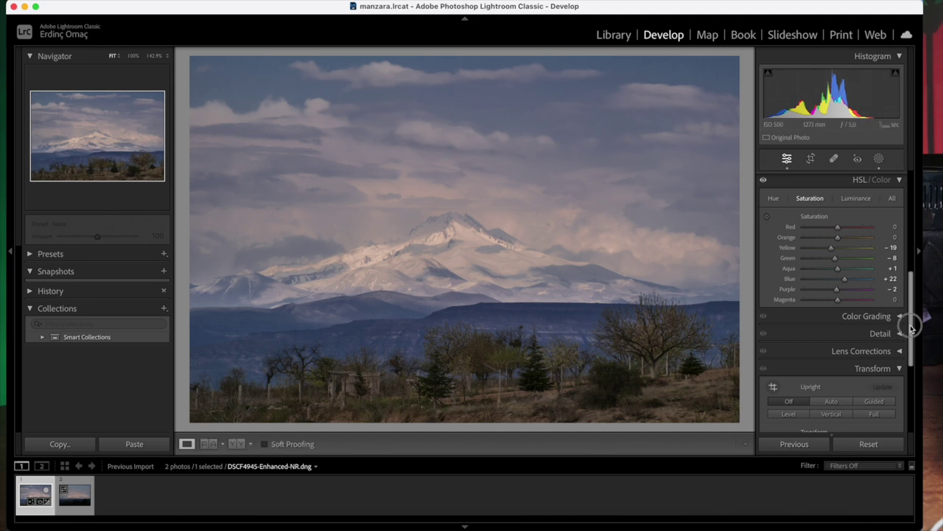
Raise global Exposure to +1.35 and drop the Mask 2 gradient's Exposure to −0.03
drag(911, 325, 913, 191)
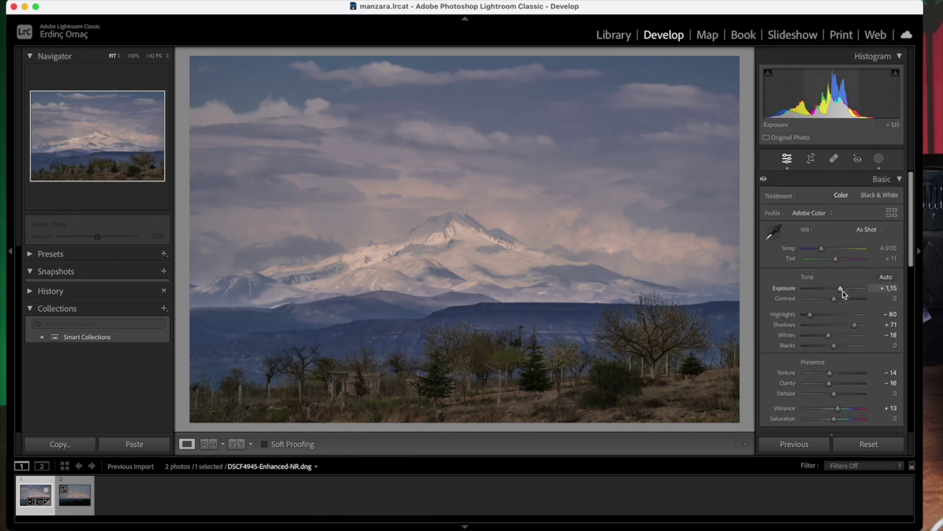
drag(842, 293, 843, 292)
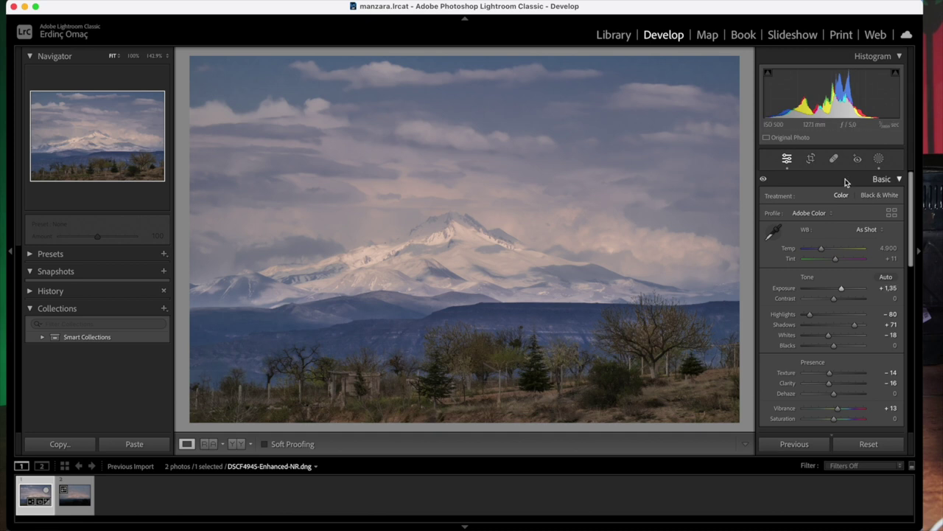
click(878, 158)
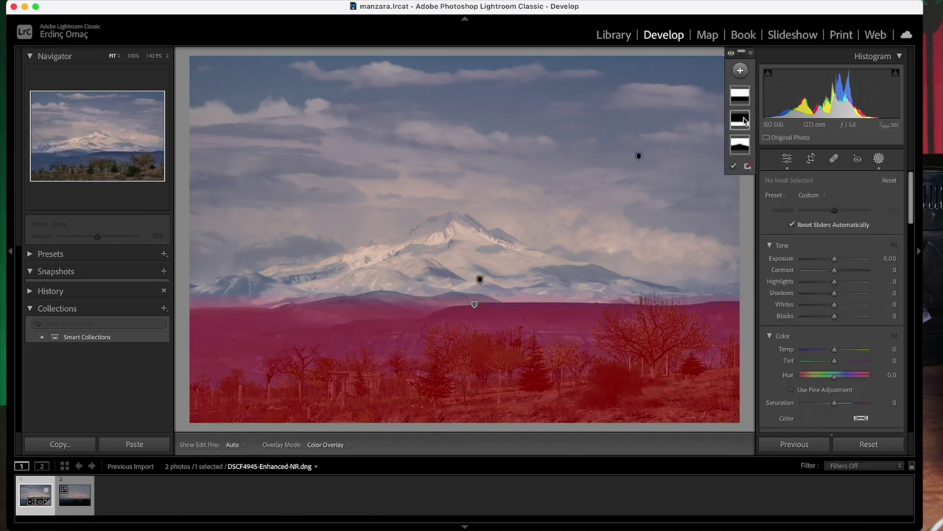
click(741, 118)
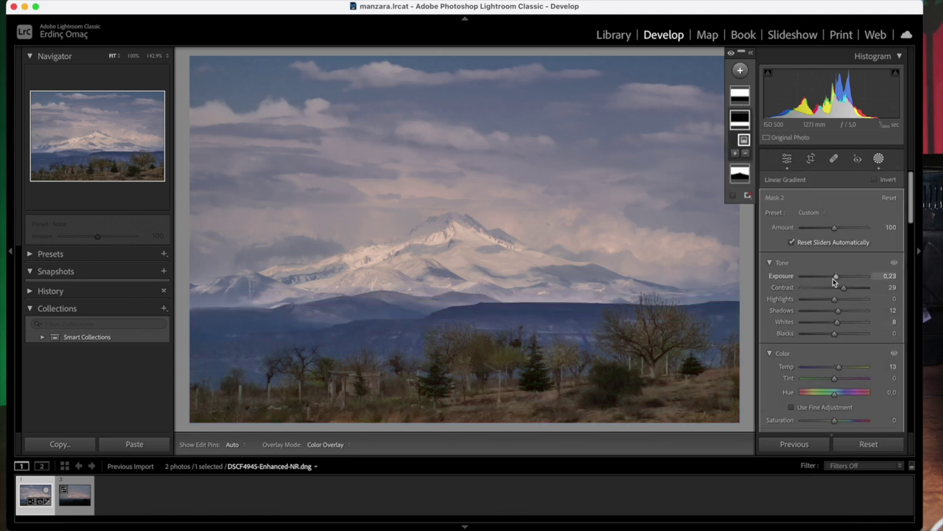
drag(837, 278, 834, 277)
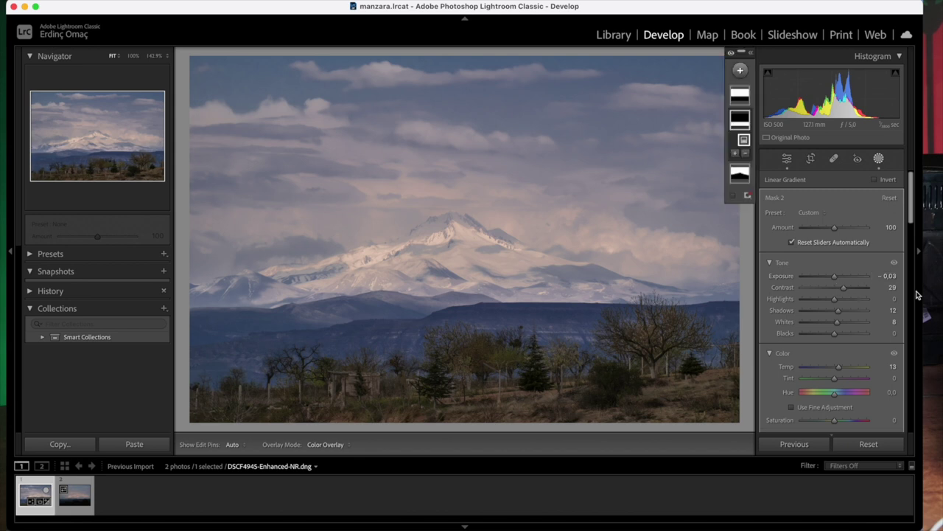
click(879, 158)
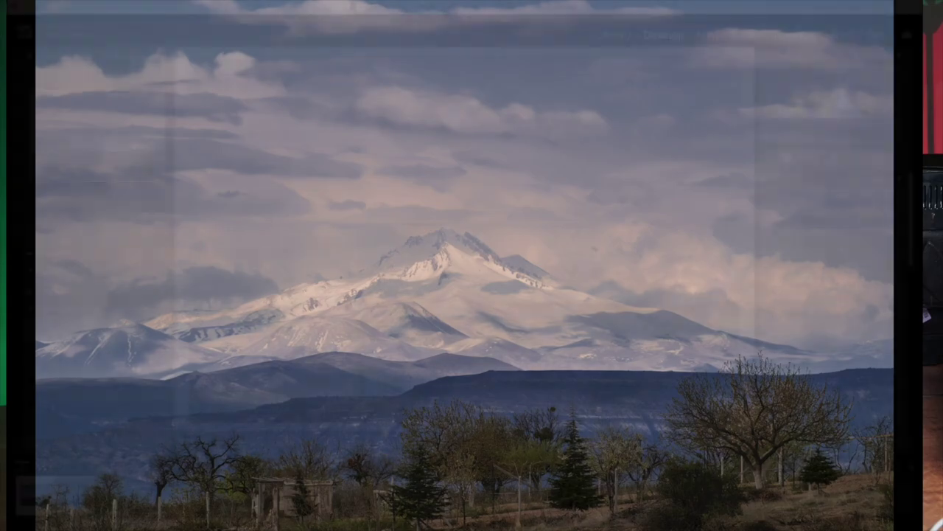
Exit full-screen preview back to the Develop module showing the denoised photo at Exposure +1.35
key(f)
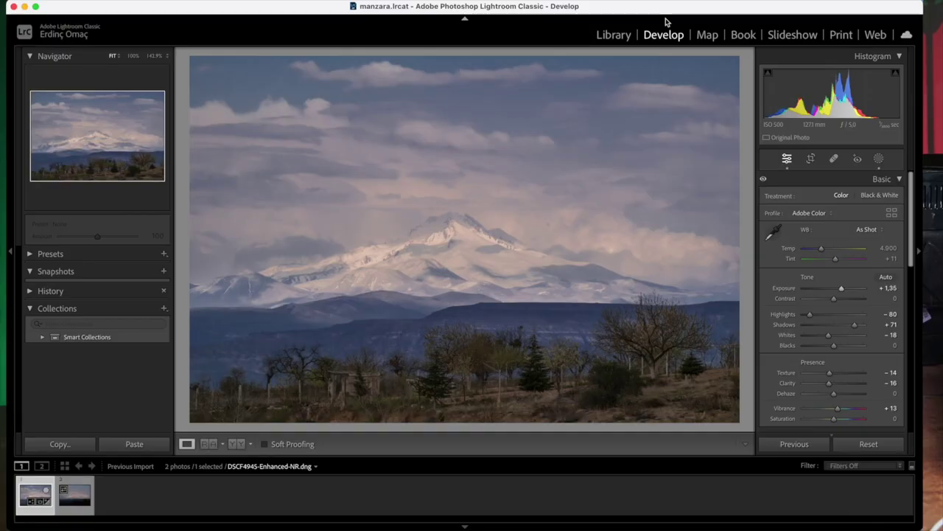